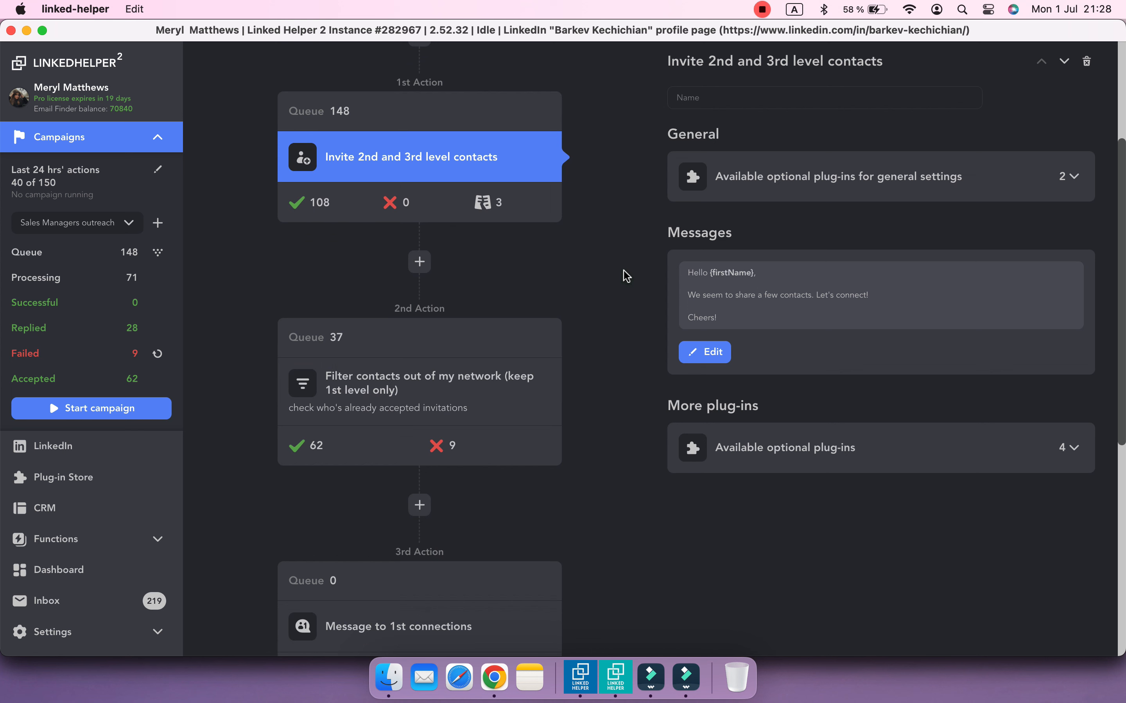
Review the campaign's filter, message and reply-check actions, and the LH Campaign Stage column of the candidates list in Zoho Recruit
left_click(526, 367)
scroll(525, 367, "down", 2)
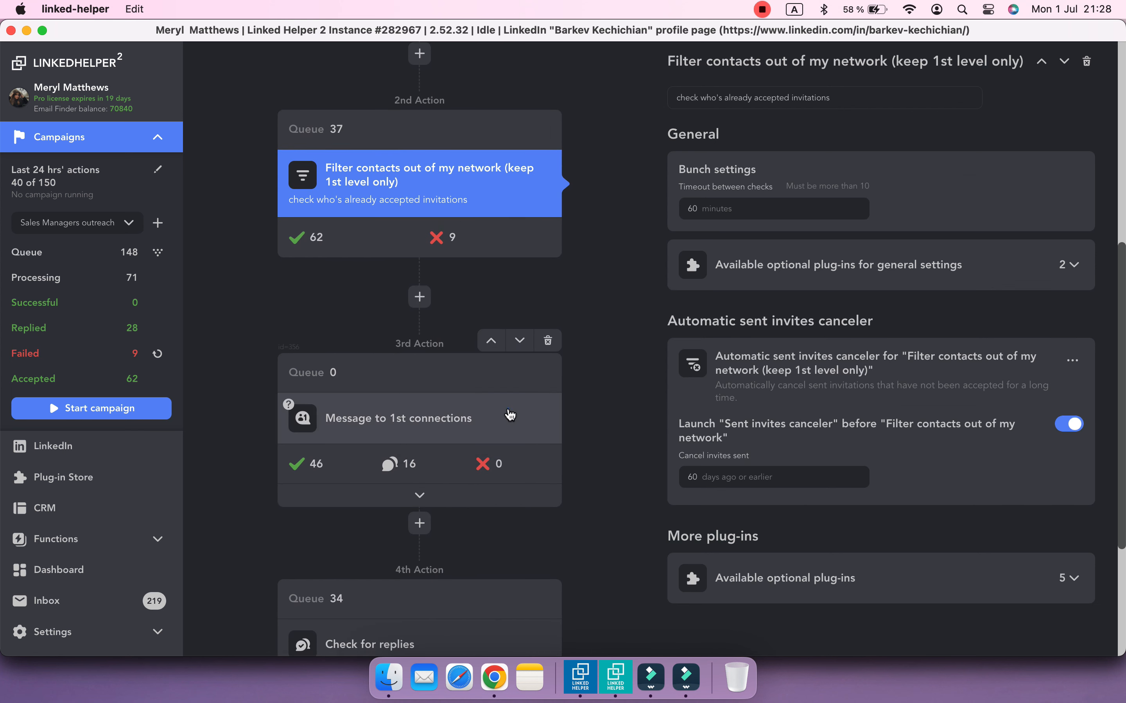
left_click(510, 415)
scroll(530, 417, "down", 4)
left_click(515, 467)
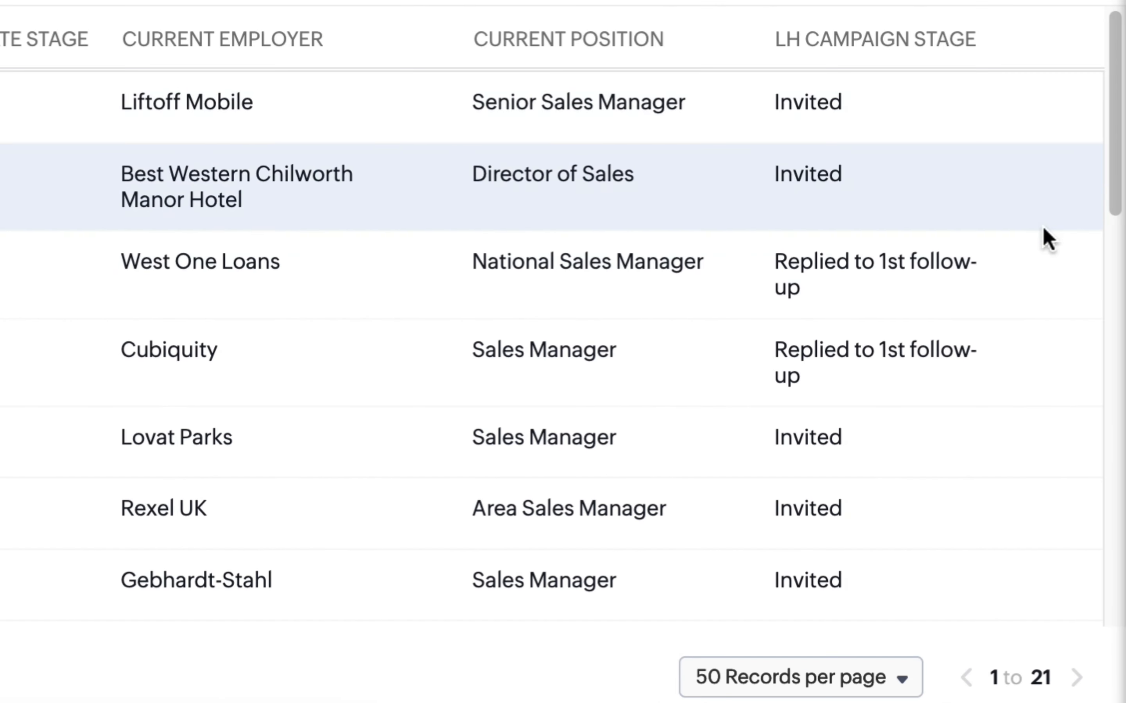
scroll(1043, 229, "down", 6)
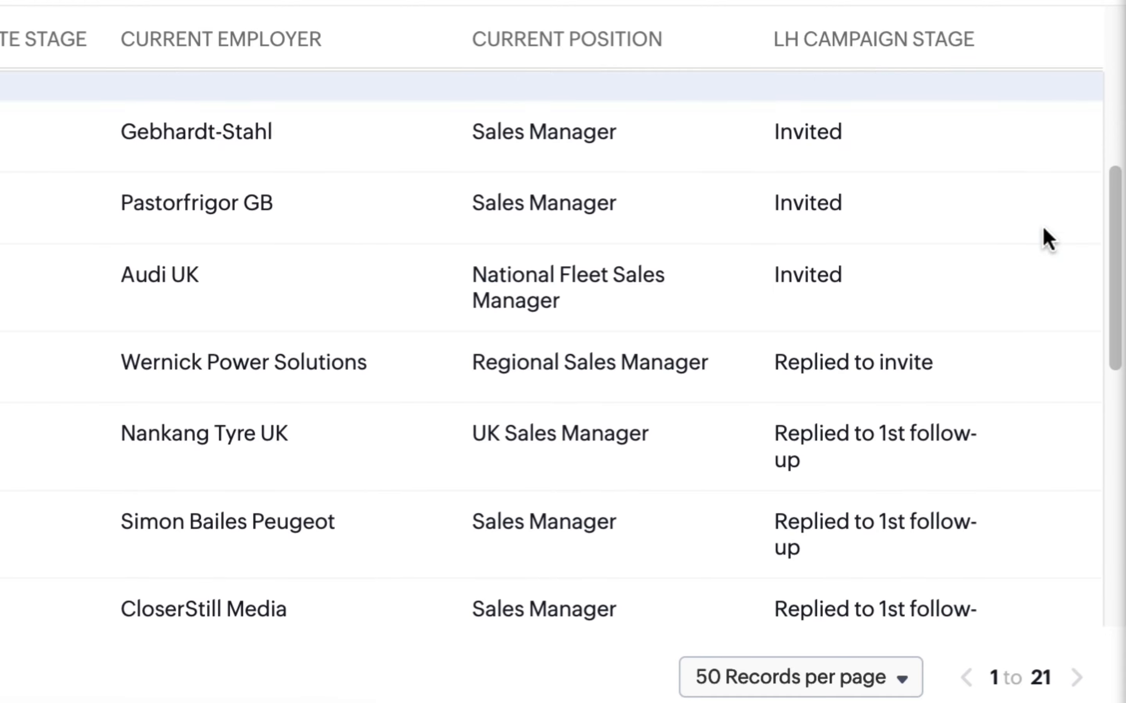
scroll(1042, 229, "down", 10)
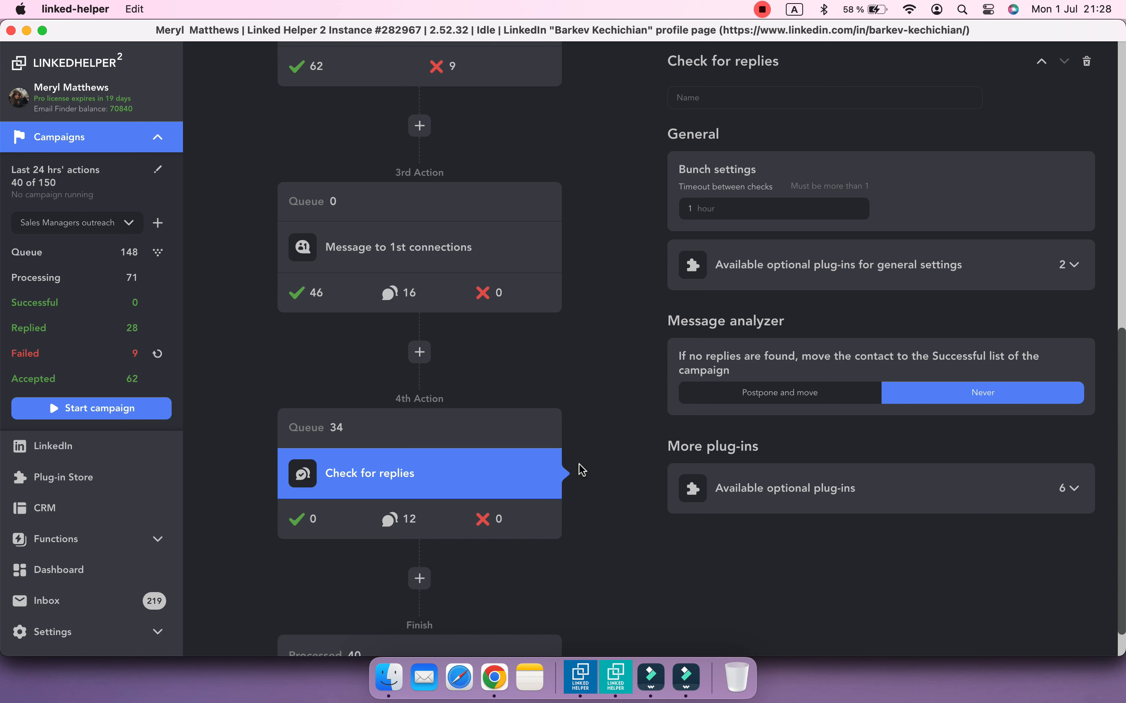
Install the "Send person to external CRM" action from the Plug-in Store
left_click(102, 486)
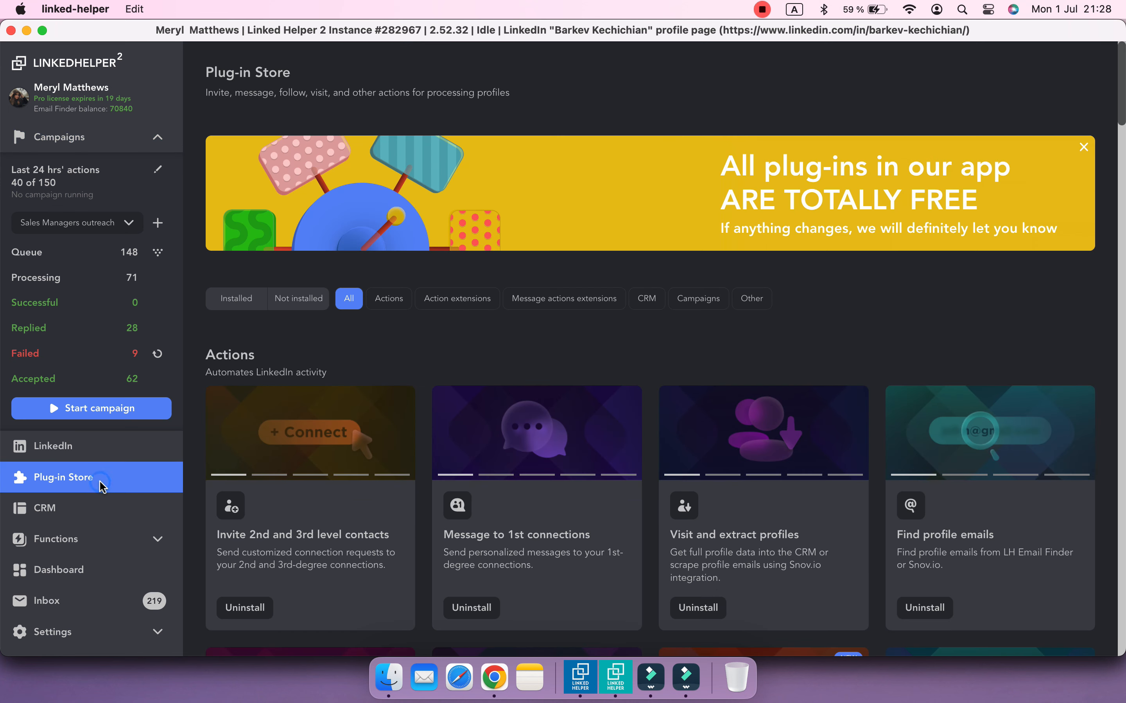
left_click(389, 298)
scroll(415, 369, "down", 20)
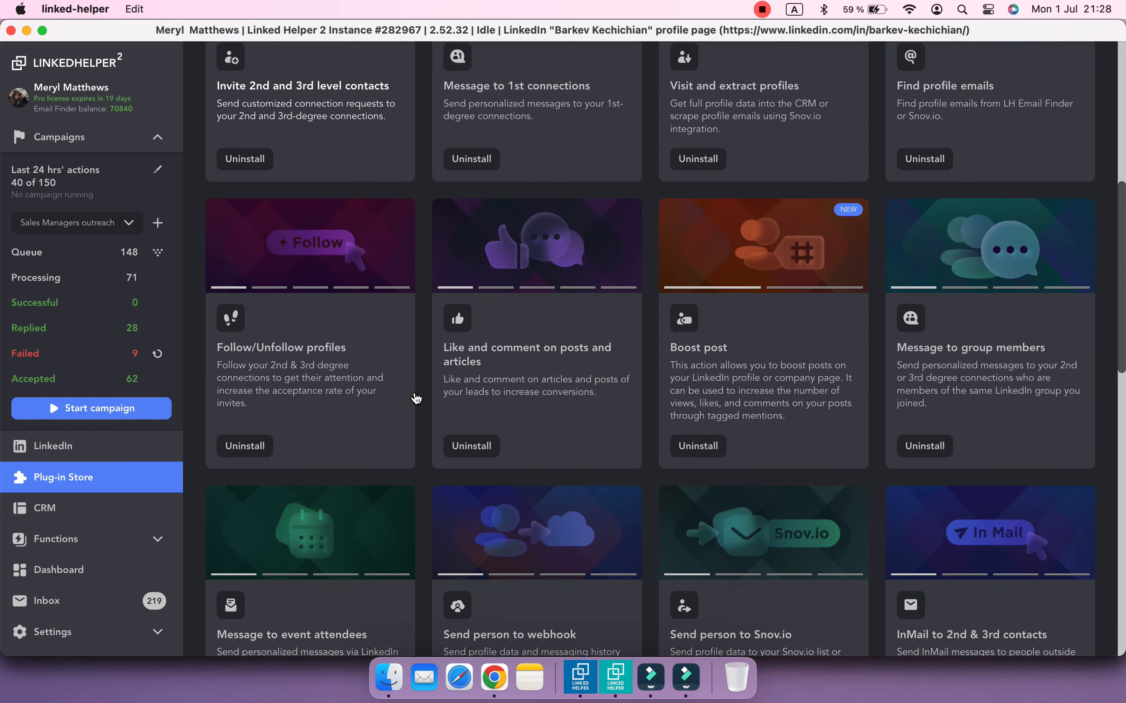
scroll(416, 398, "down", 5)
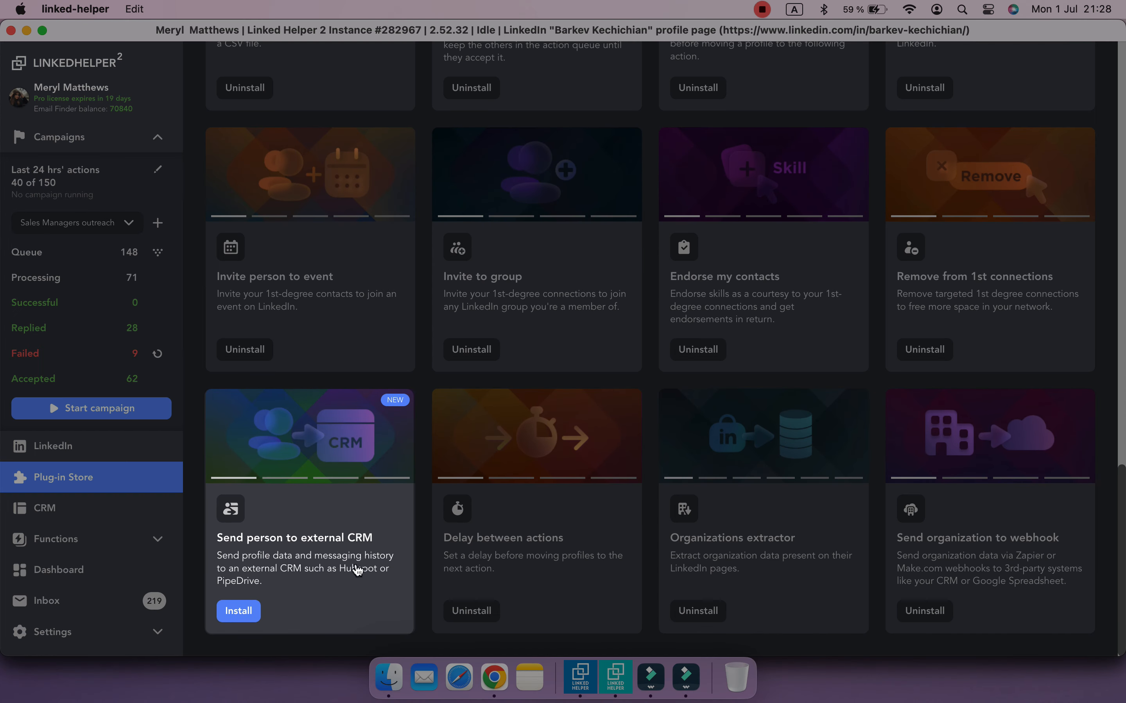
left_click(238, 611)
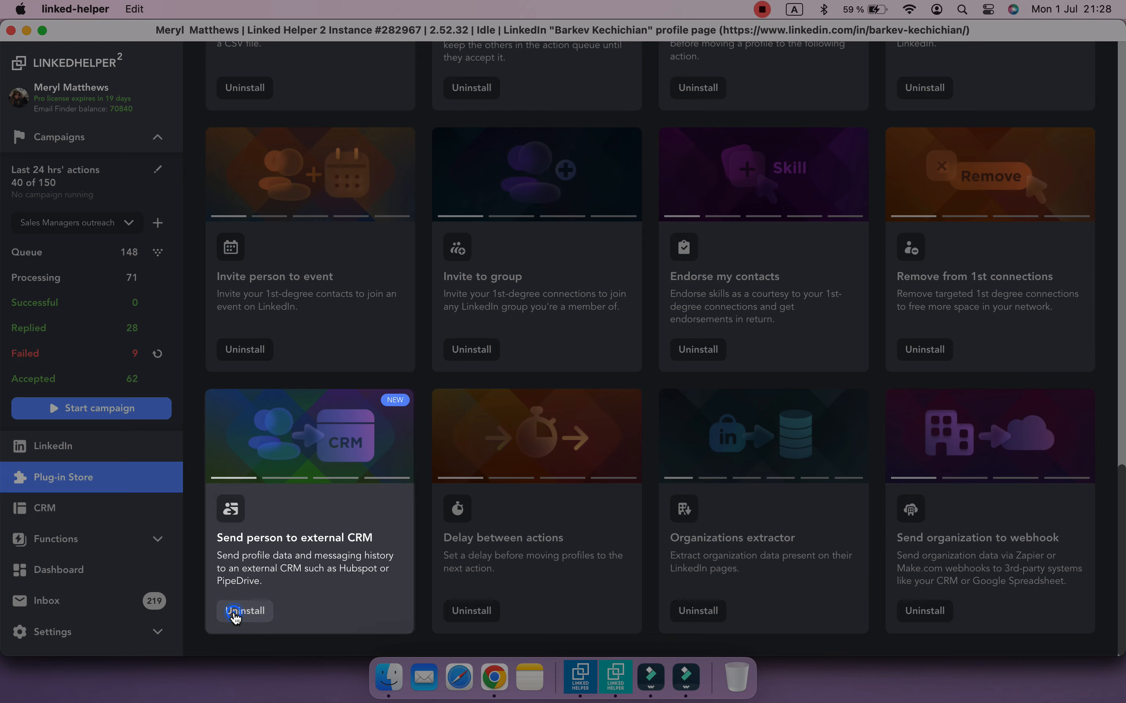
Add a "Send person to external CRM" action directly after the invite action in the campaign workflow, choosing Zoho Recruit as the CRM
left_click(106, 146)
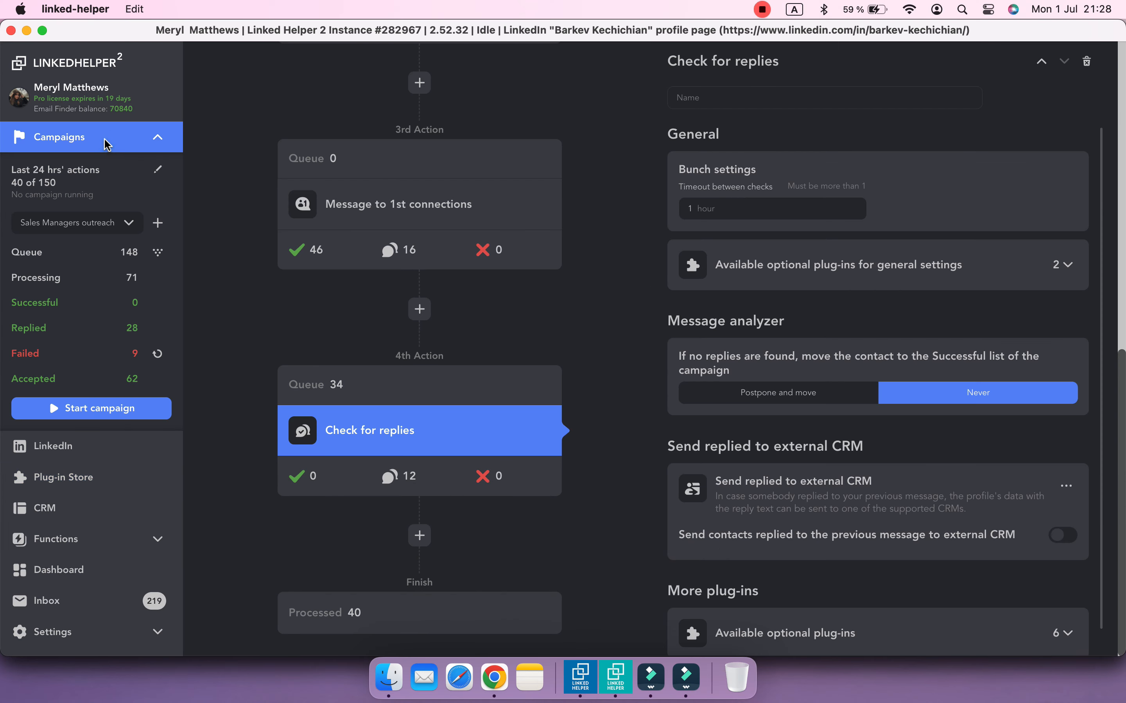
scroll(249, 454, "up", 10)
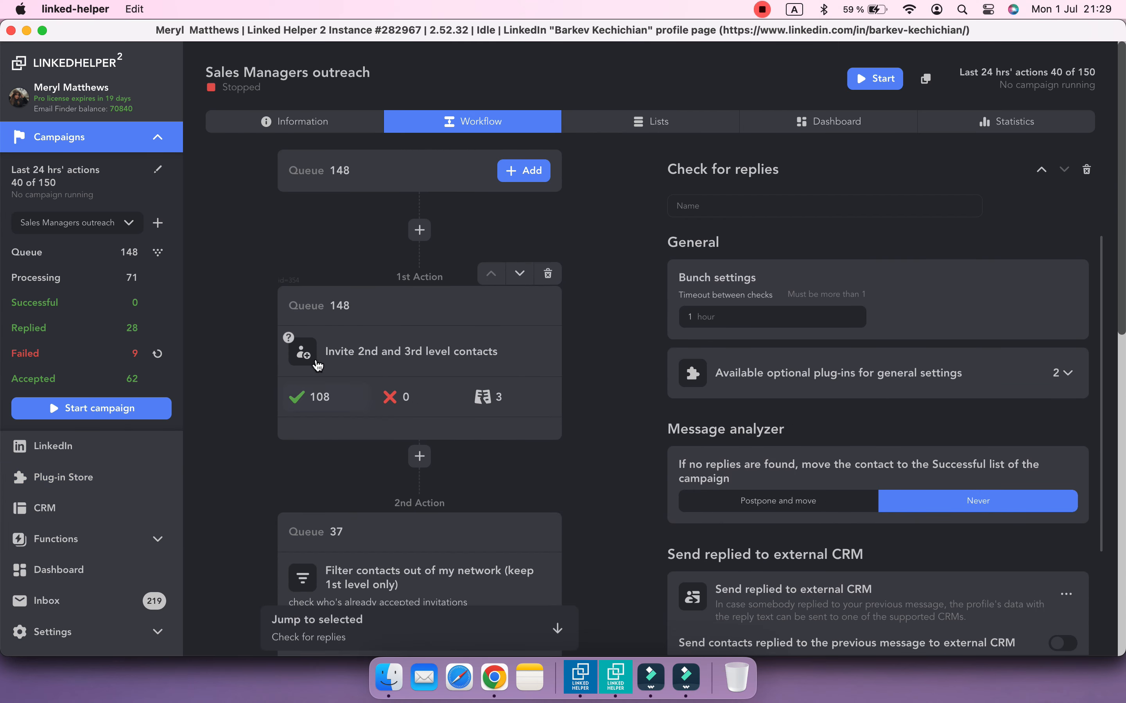
left_click(317, 357)
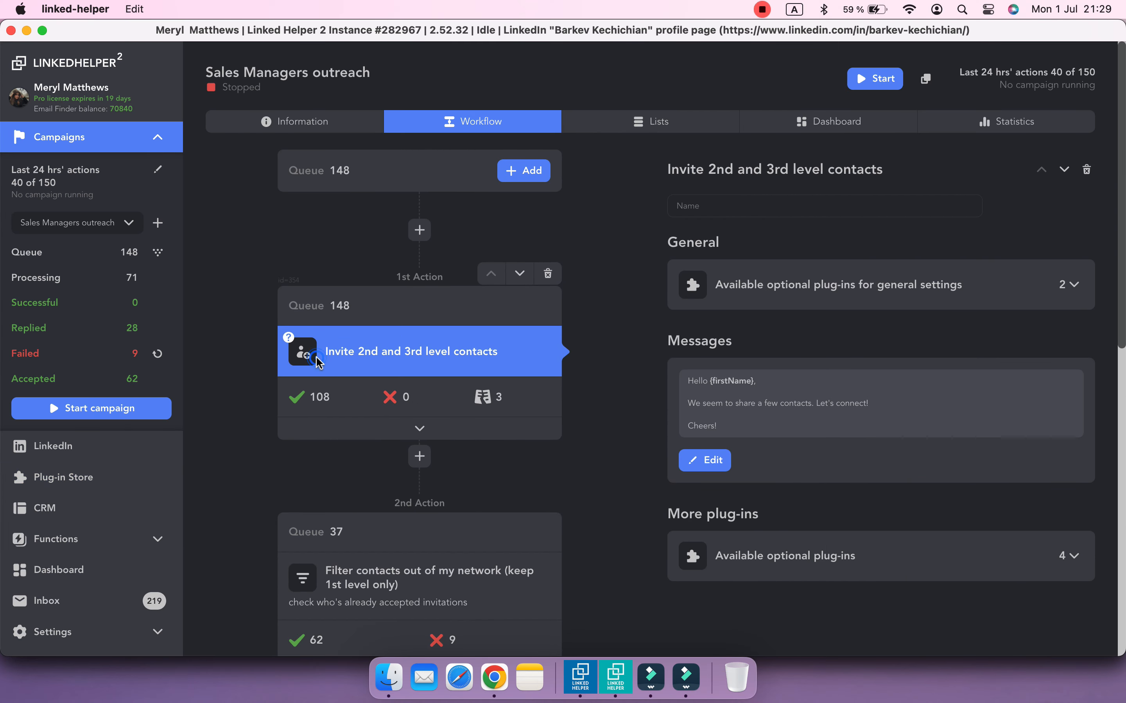
left_click(420, 458)
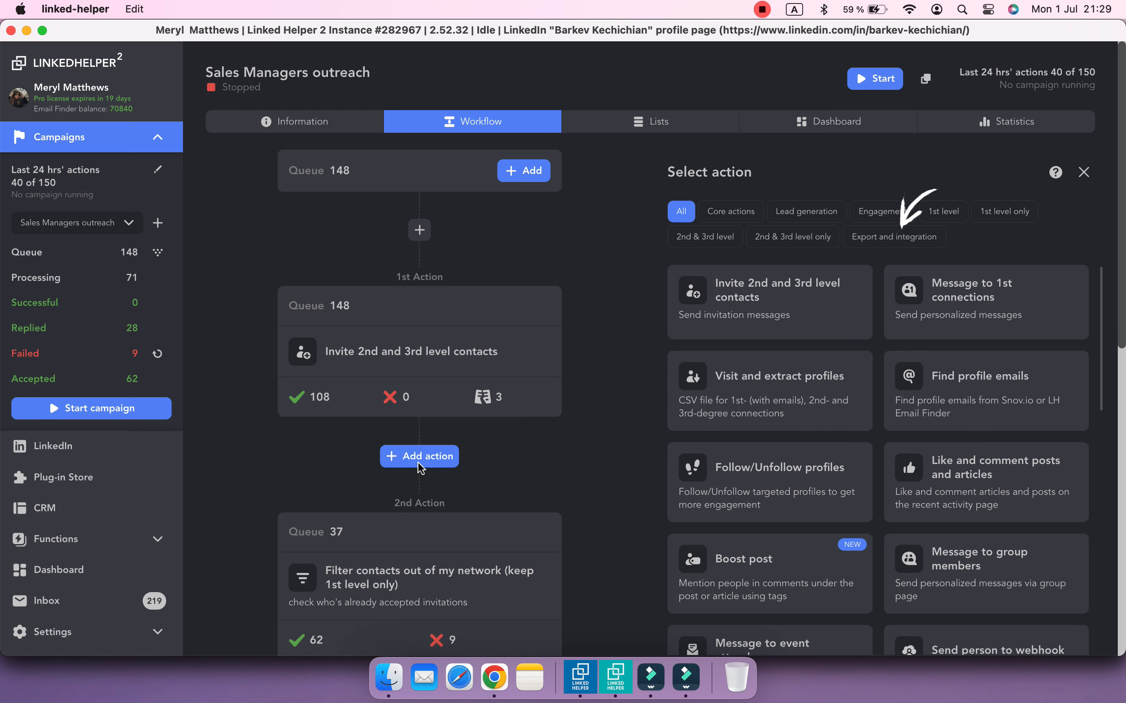
left_click(837, 243)
left_click(851, 246)
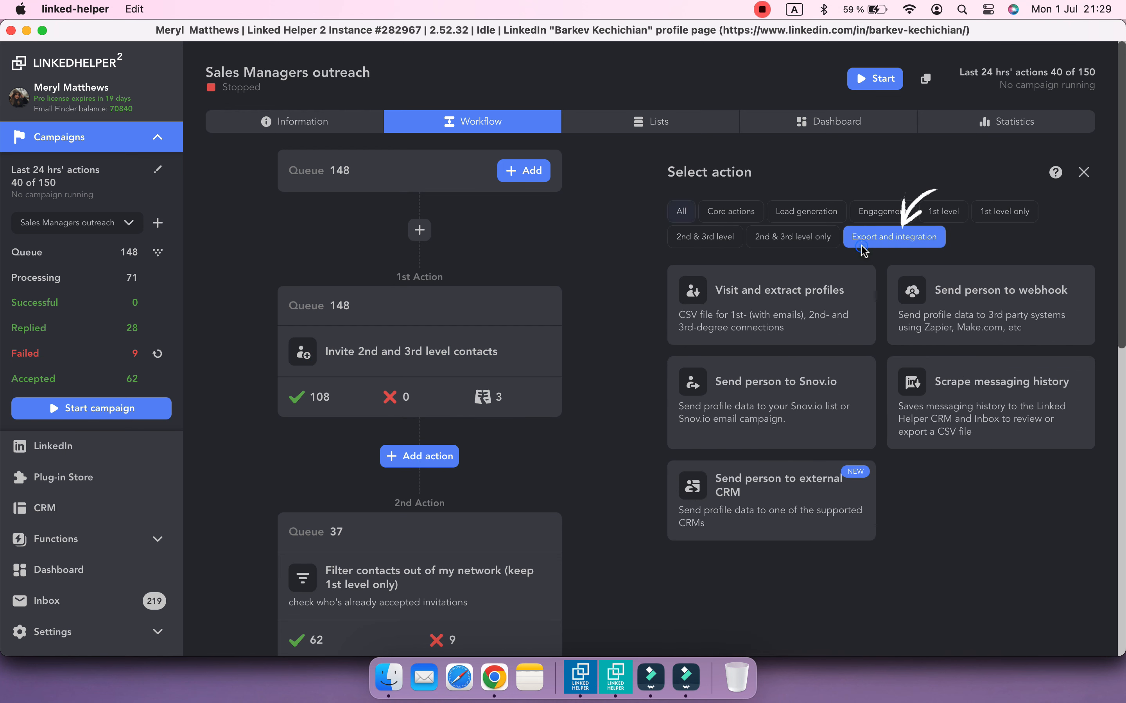
mouse_move(856, 496)
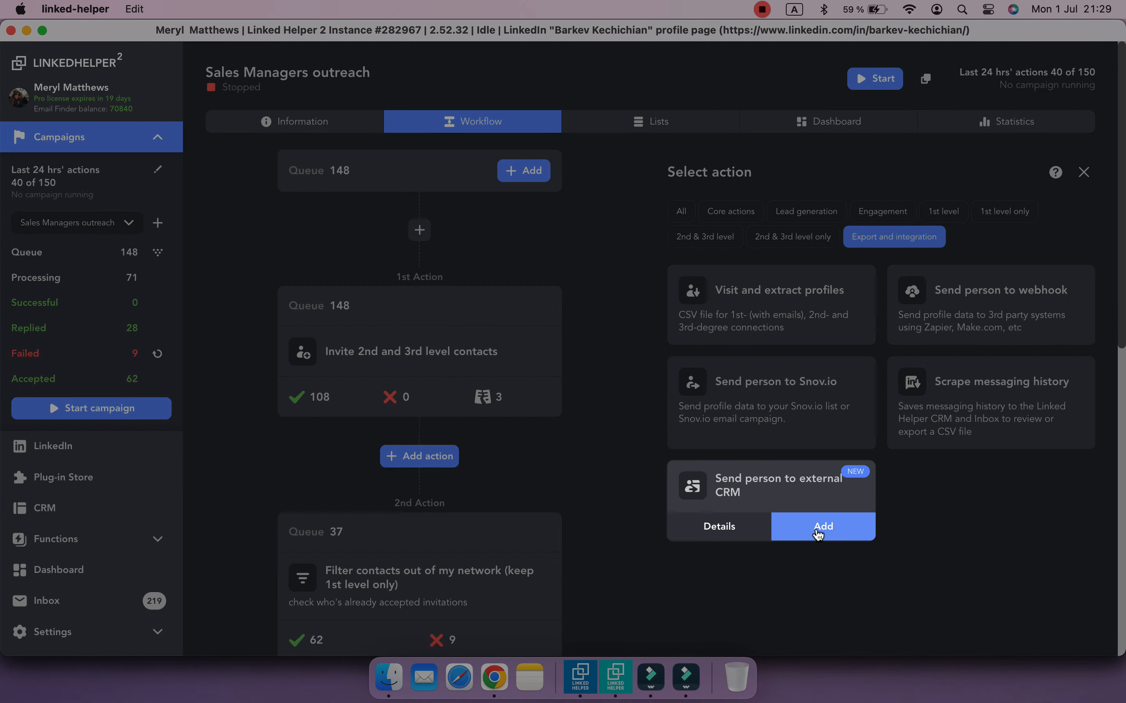
left_click(819, 531)
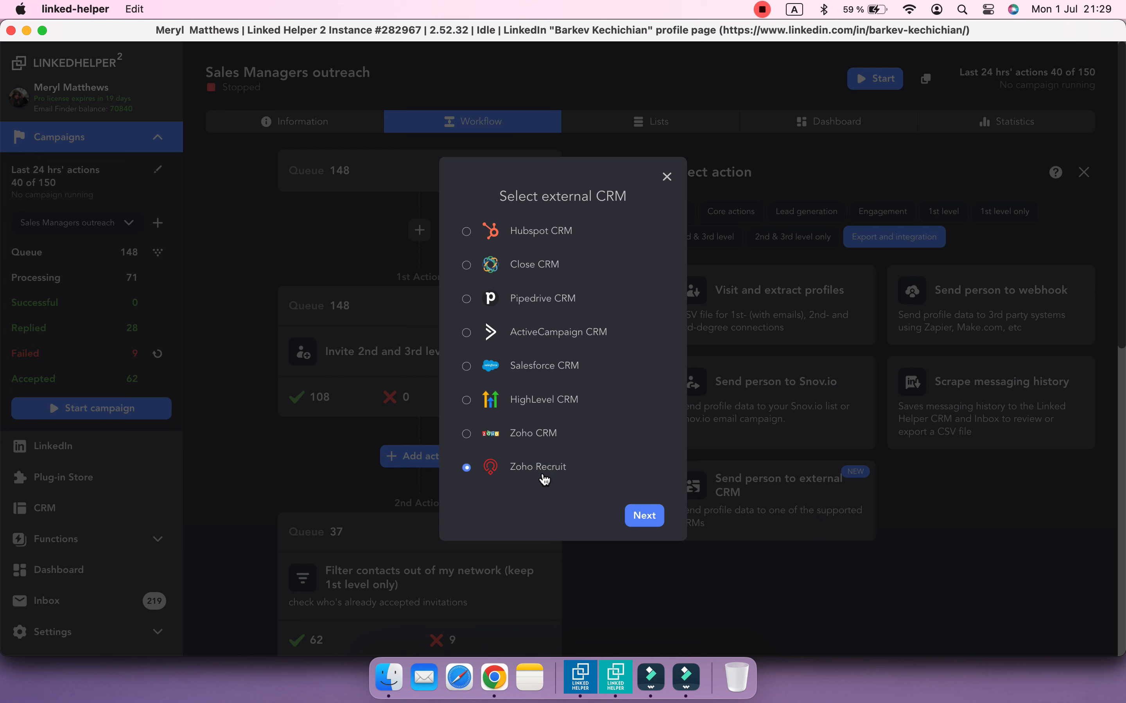
left_click(645, 516)
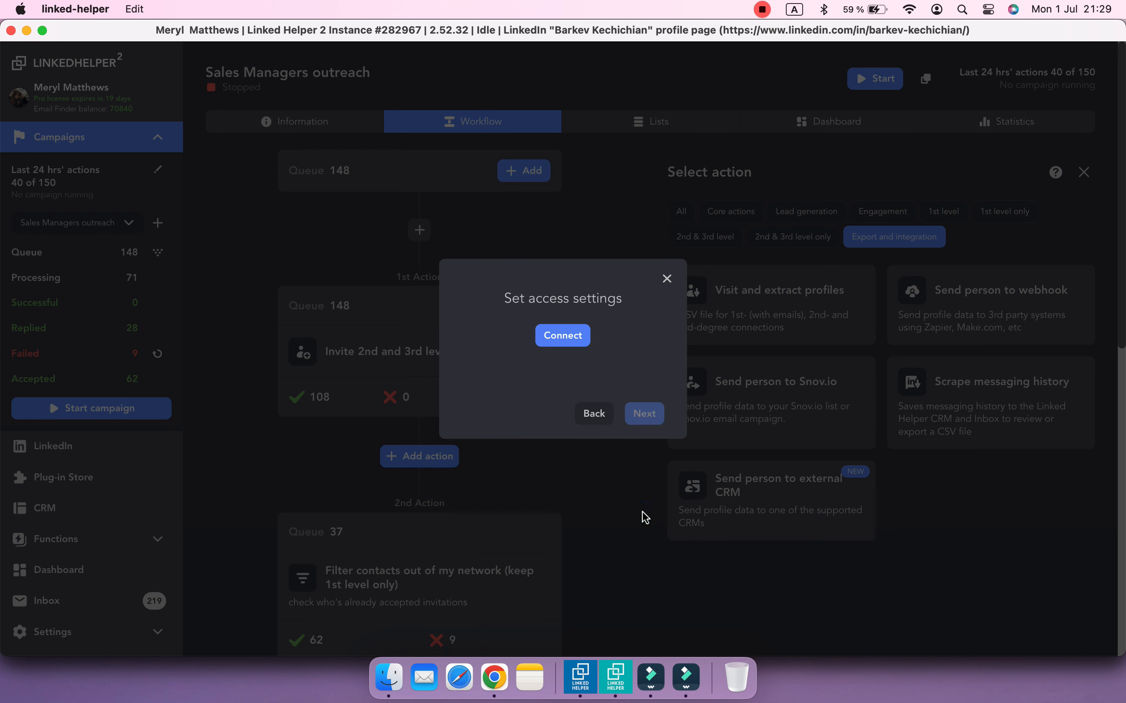
Connect the Zoho Recruit account by accepting Linked Helper's access request, and continue to the Zoho Recruit configuration
left_click(569, 345)
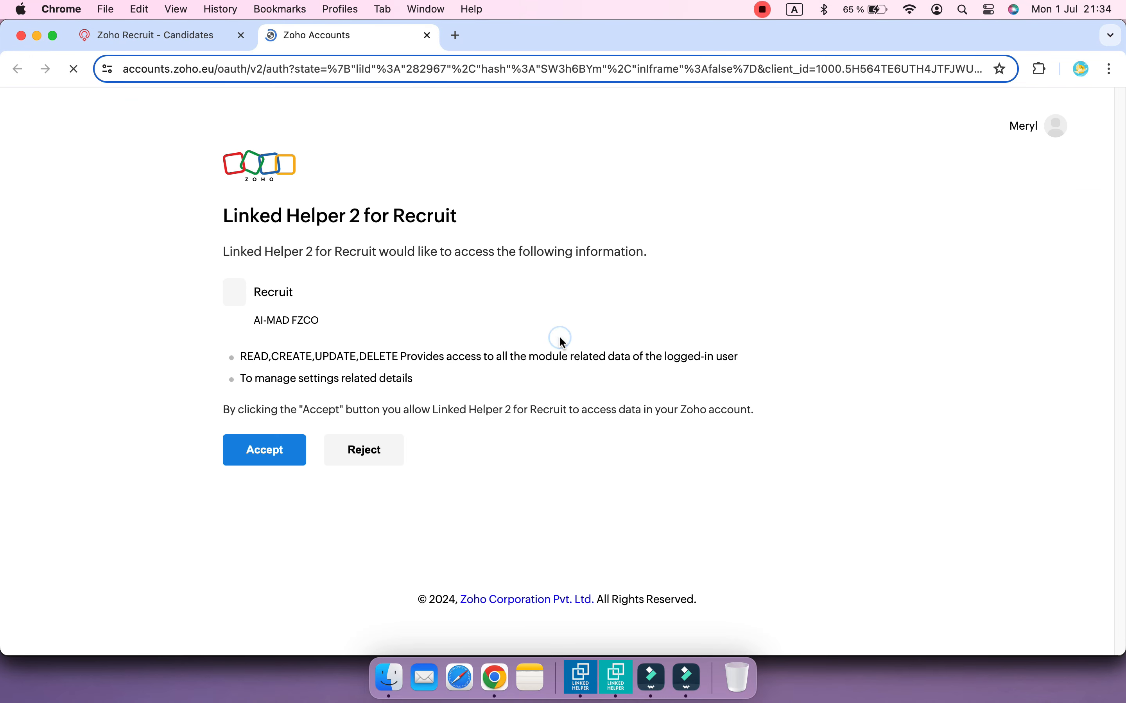
left_click(264, 451)
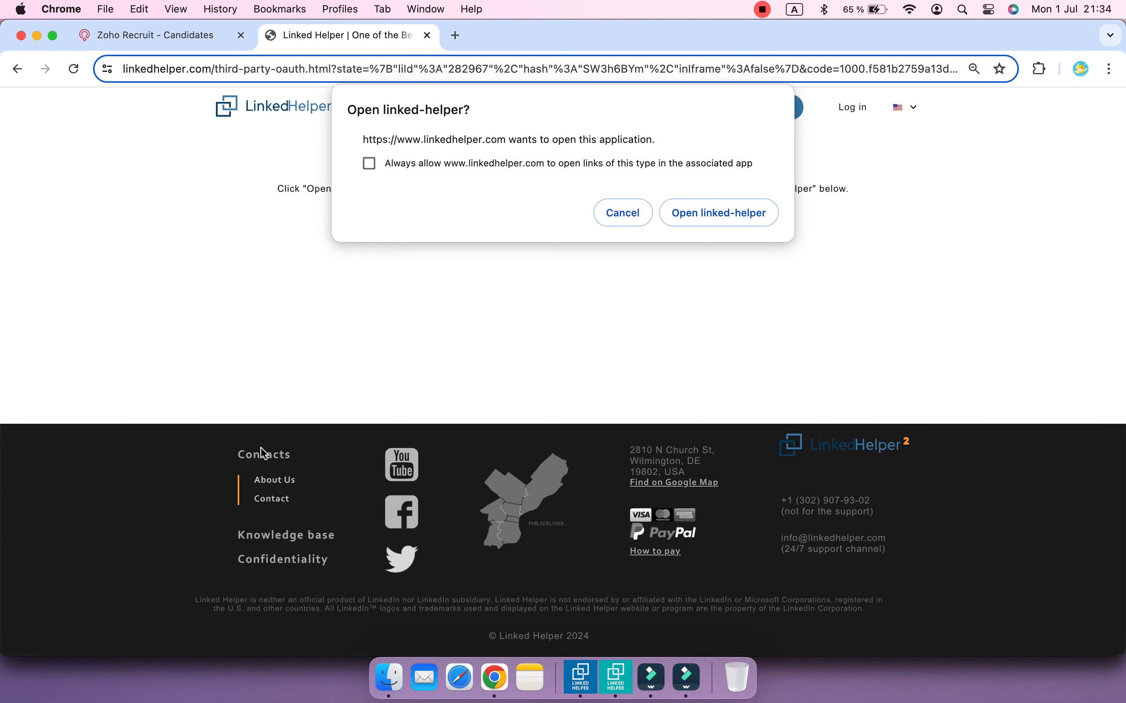
left_click(720, 211)
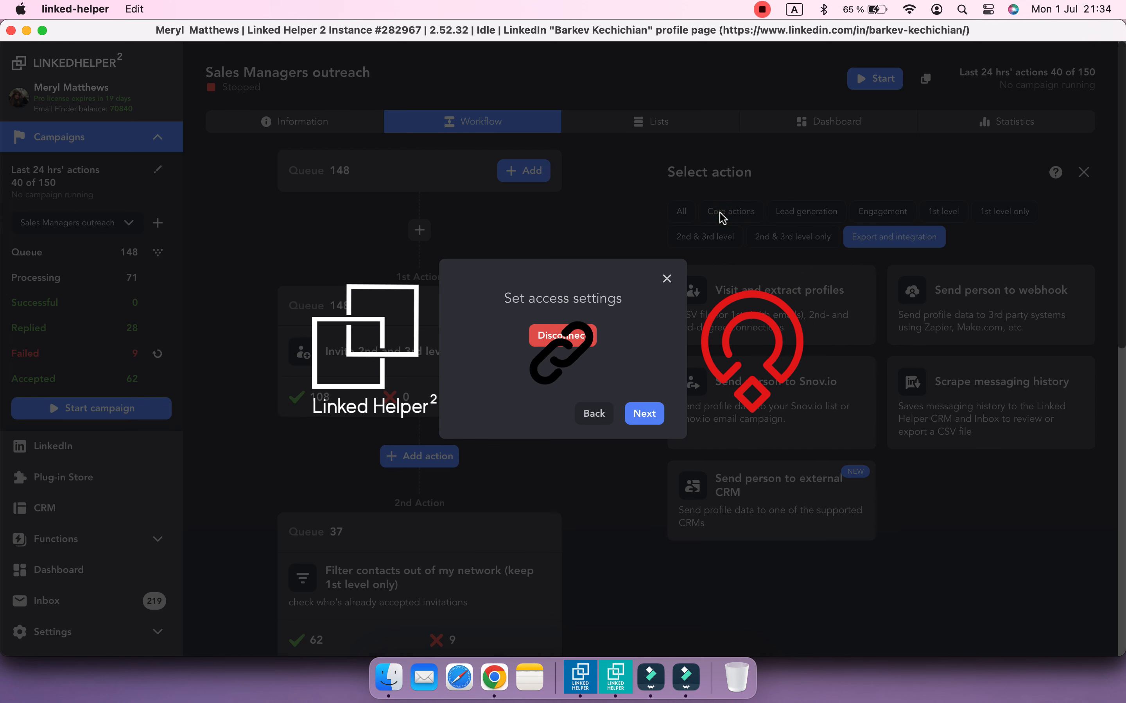
left_click(647, 414)
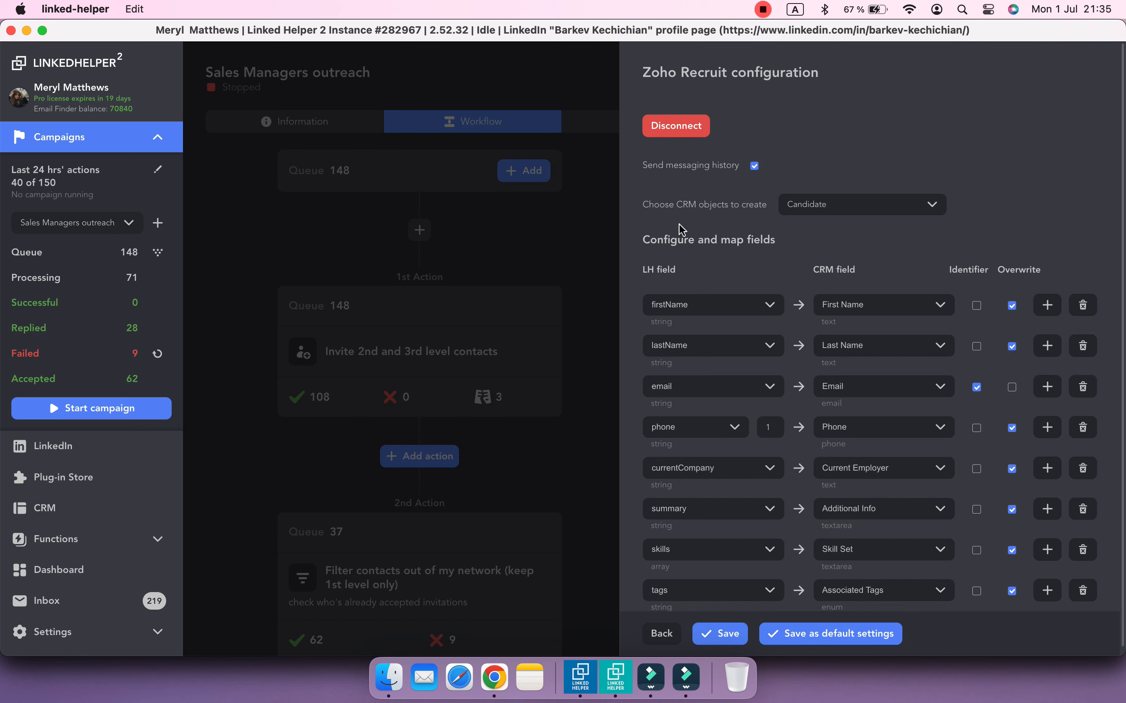
Save the Zoho Recruit configuration with Candidate as the CRM object to create
left_click(883, 217)
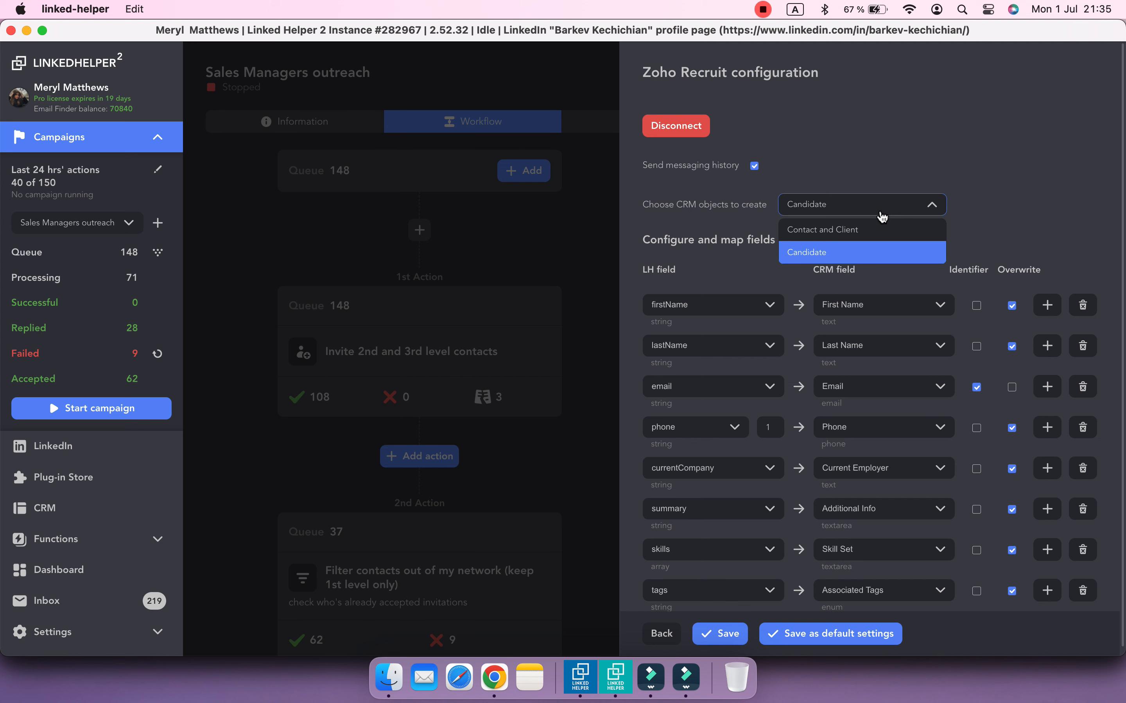
left_click(883, 217)
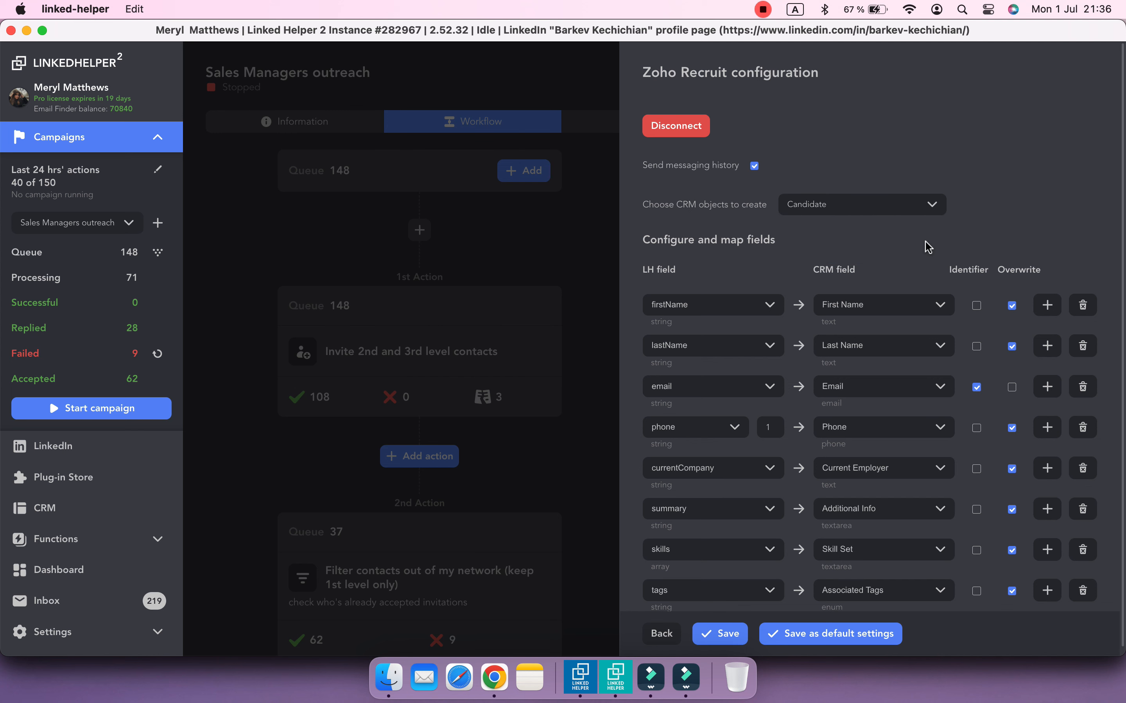
scroll(927, 247, "down", 1)
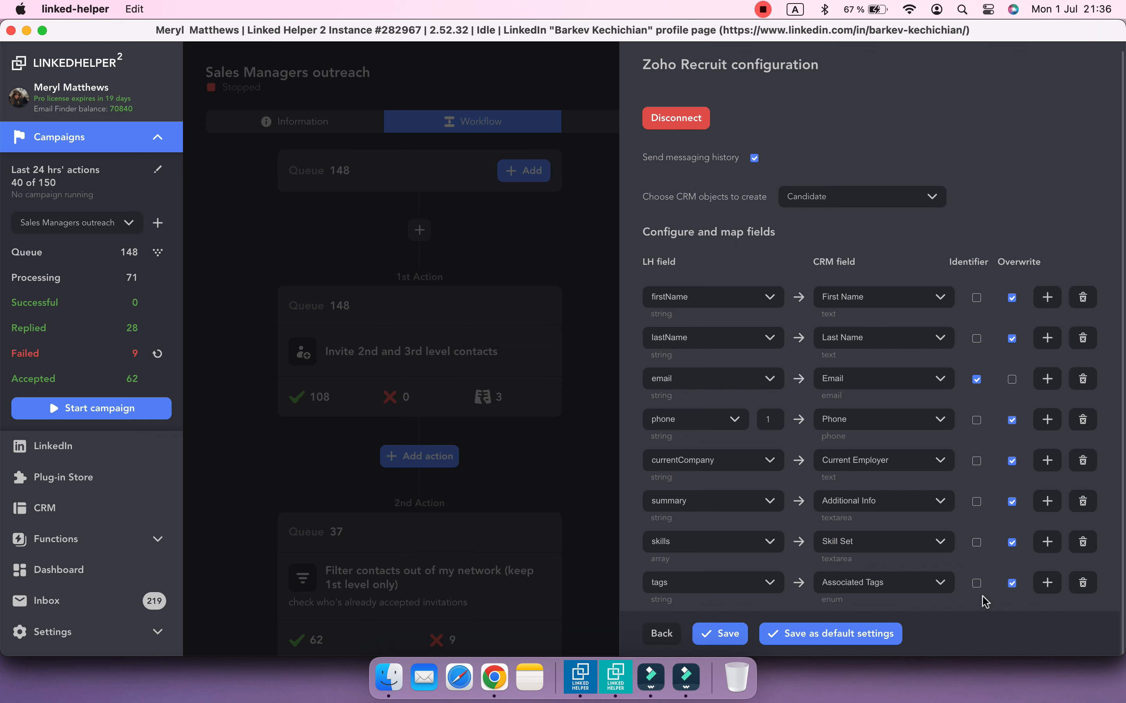
left_click(725, 633)
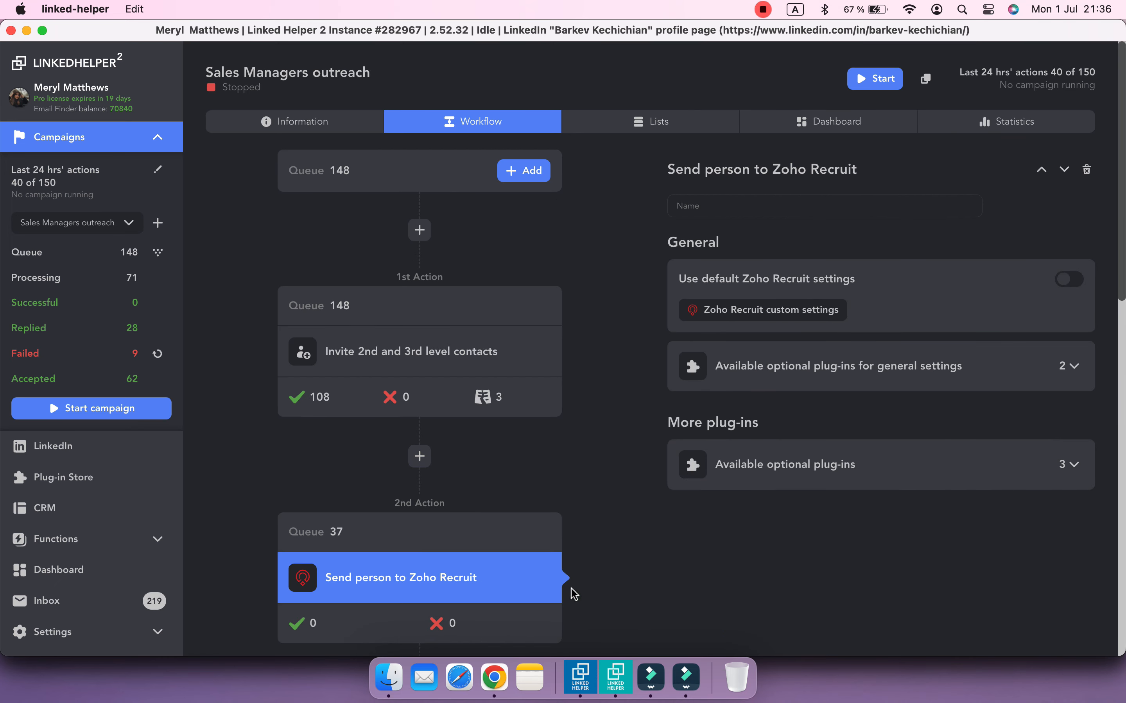
Switch to Zoho Recruit in Chrome, close the leftover authorization page, and open the Candidates module's layout from the setup area
left_click(496, 679)
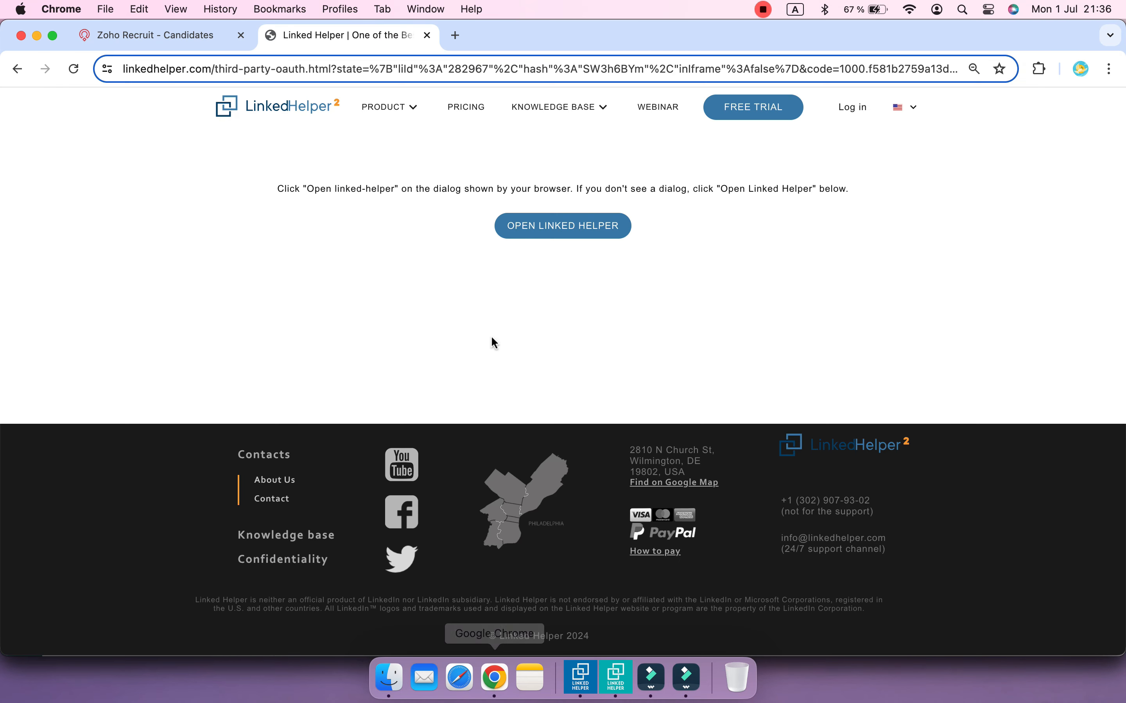
left_click(426, 37)
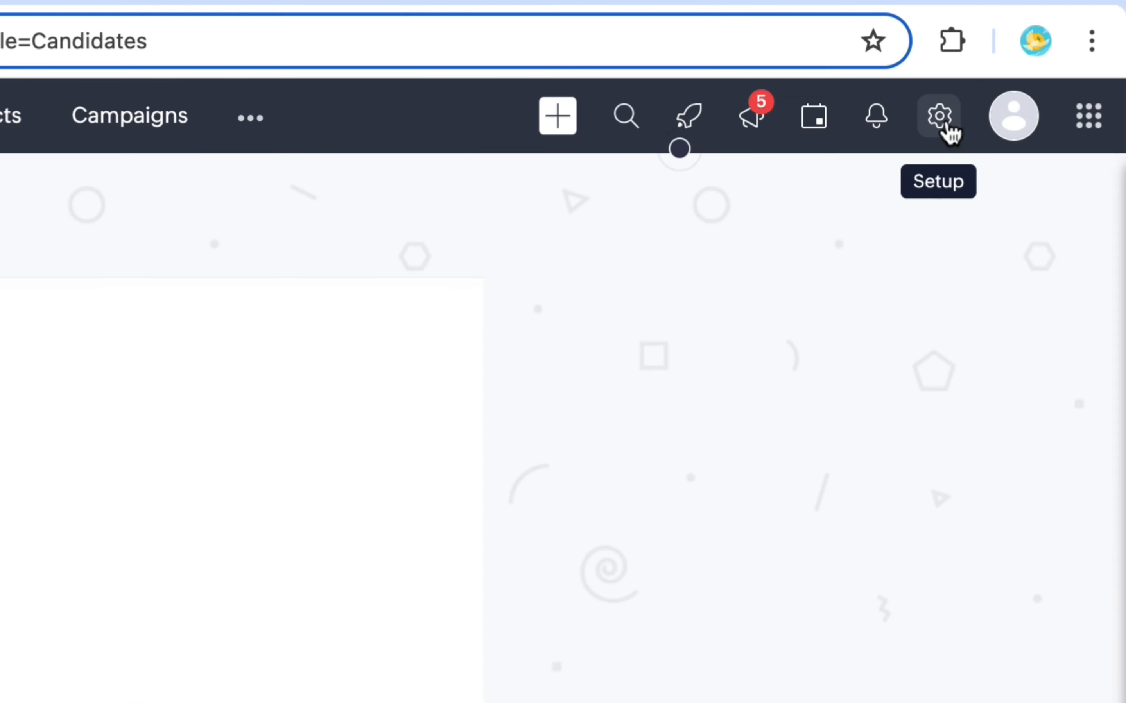
left_click(943, 128)
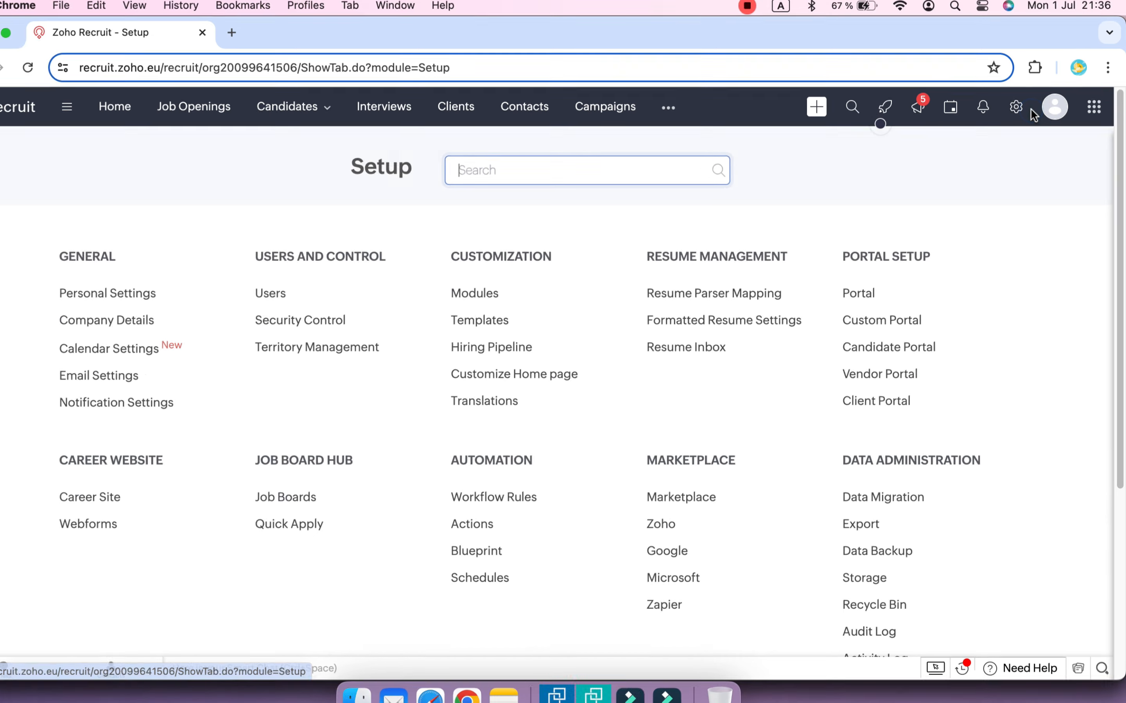
left_click(513, 289)
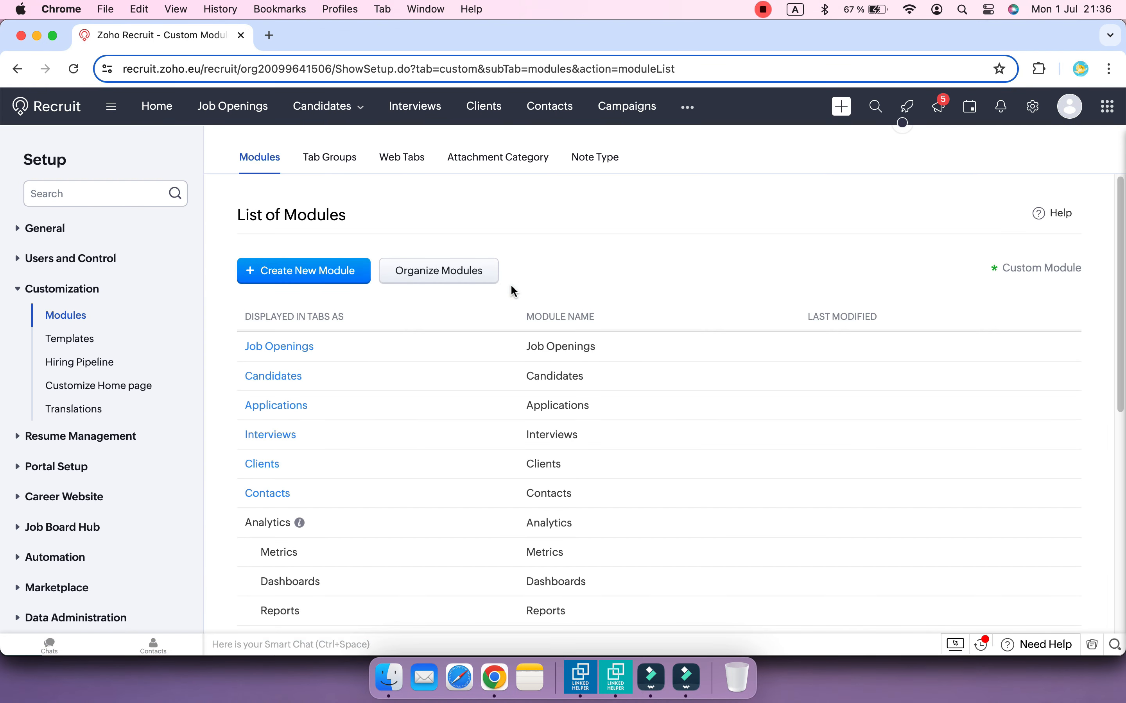
left_click(322, 375)
left_click(276, 381)
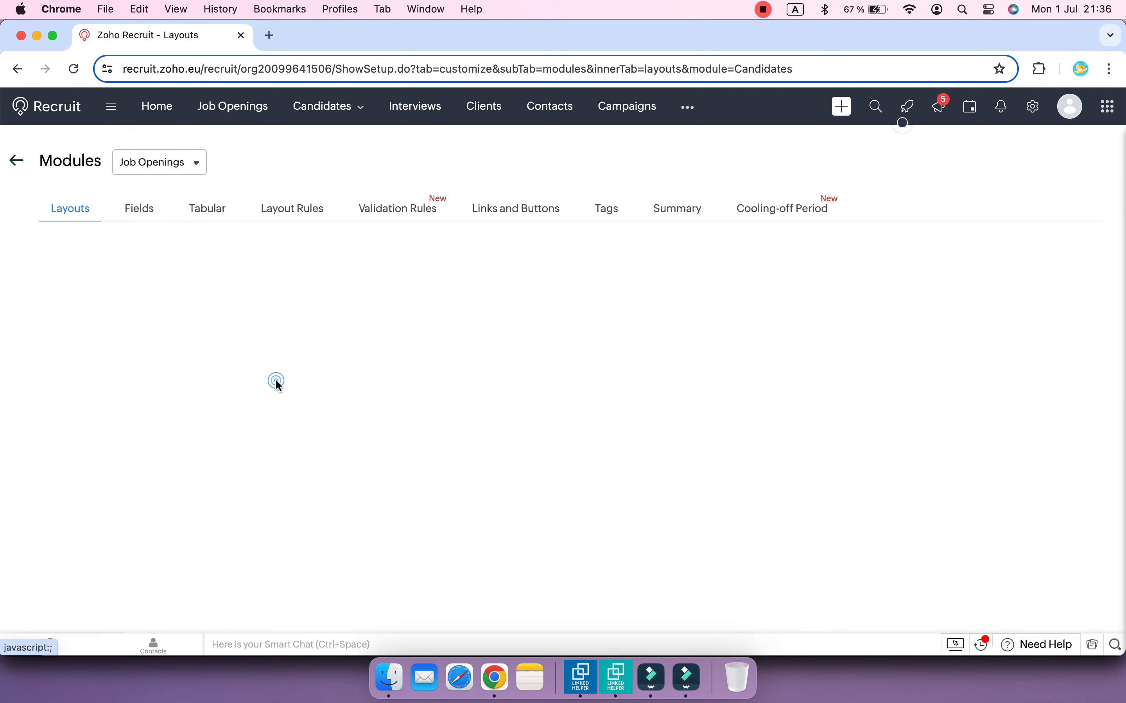
Add a single-line field named "LH campaign stage" to the Other Info section of the Candidates layout
scroll(632, 329, "down", 15)
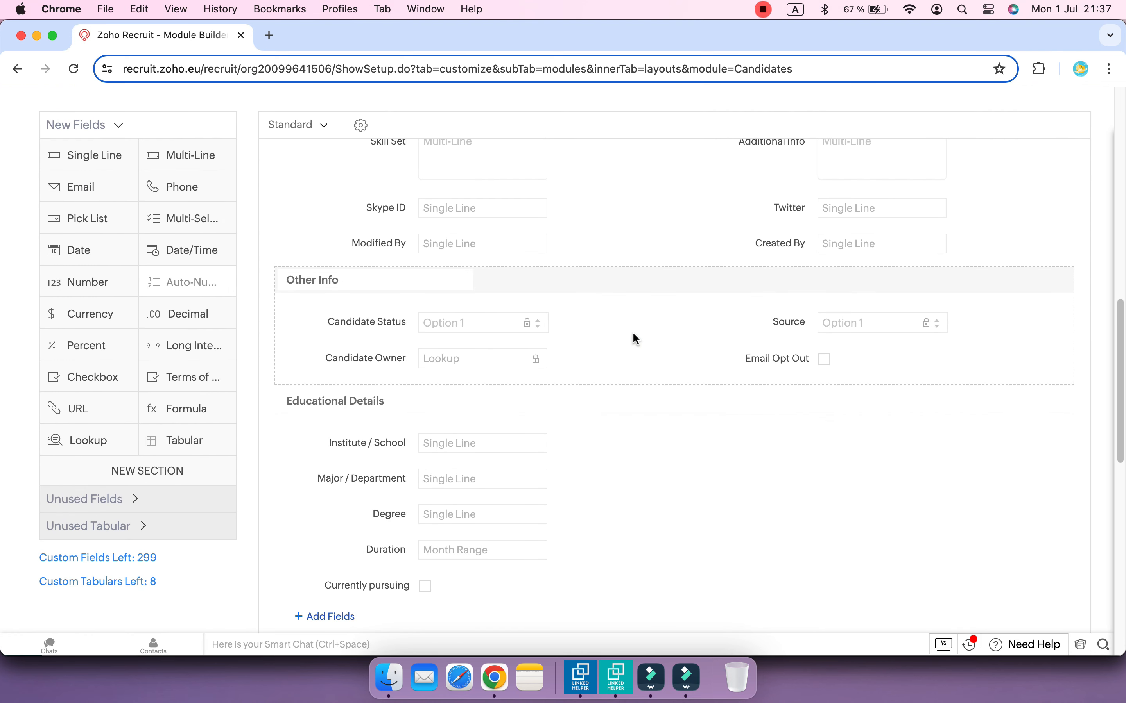
left_click(93, 161)
left_click_drag(357, 331, 440, 321)
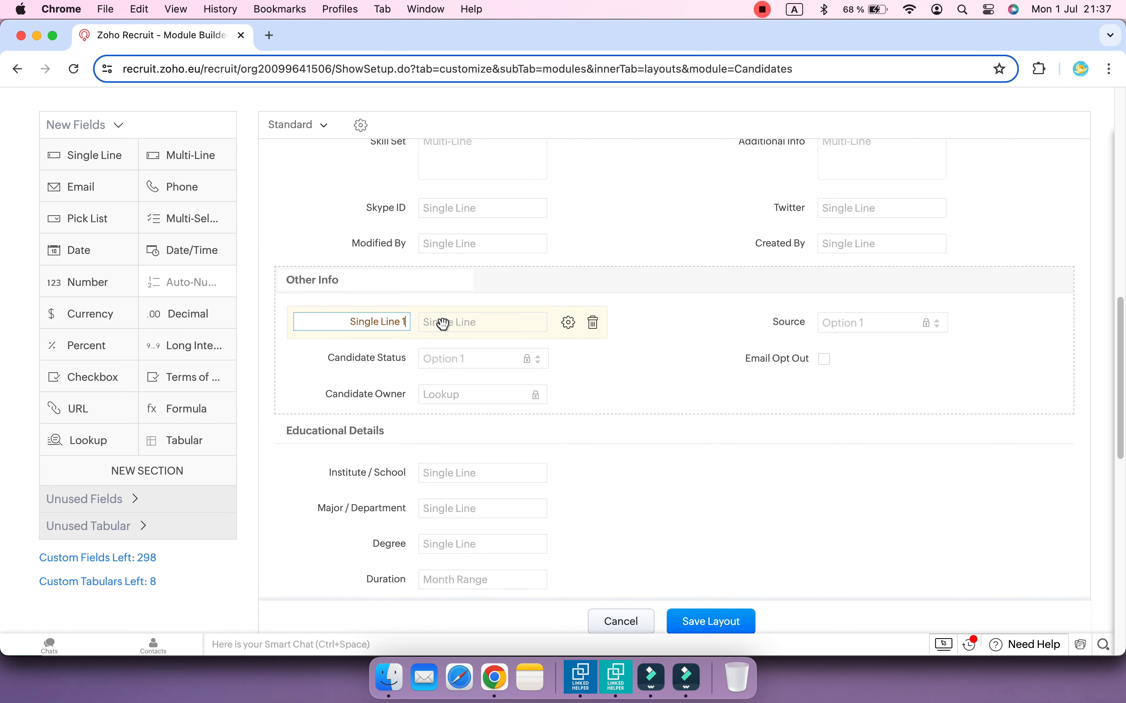
left_click(405, 322)
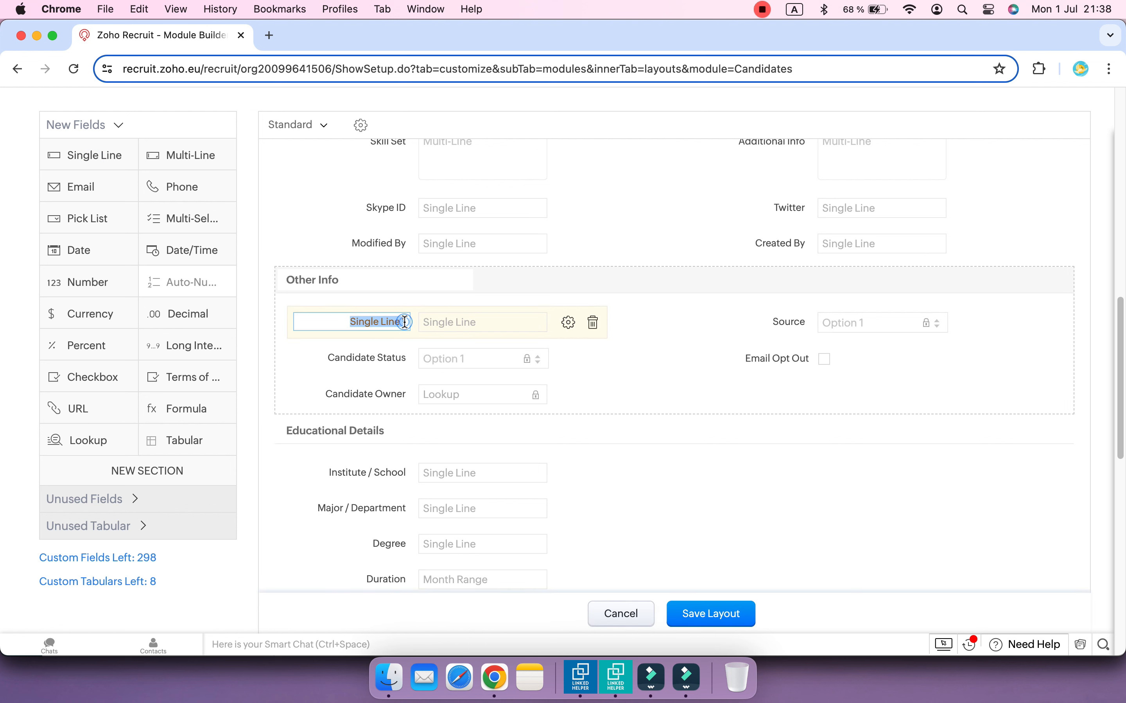
type("LH campaign stage")
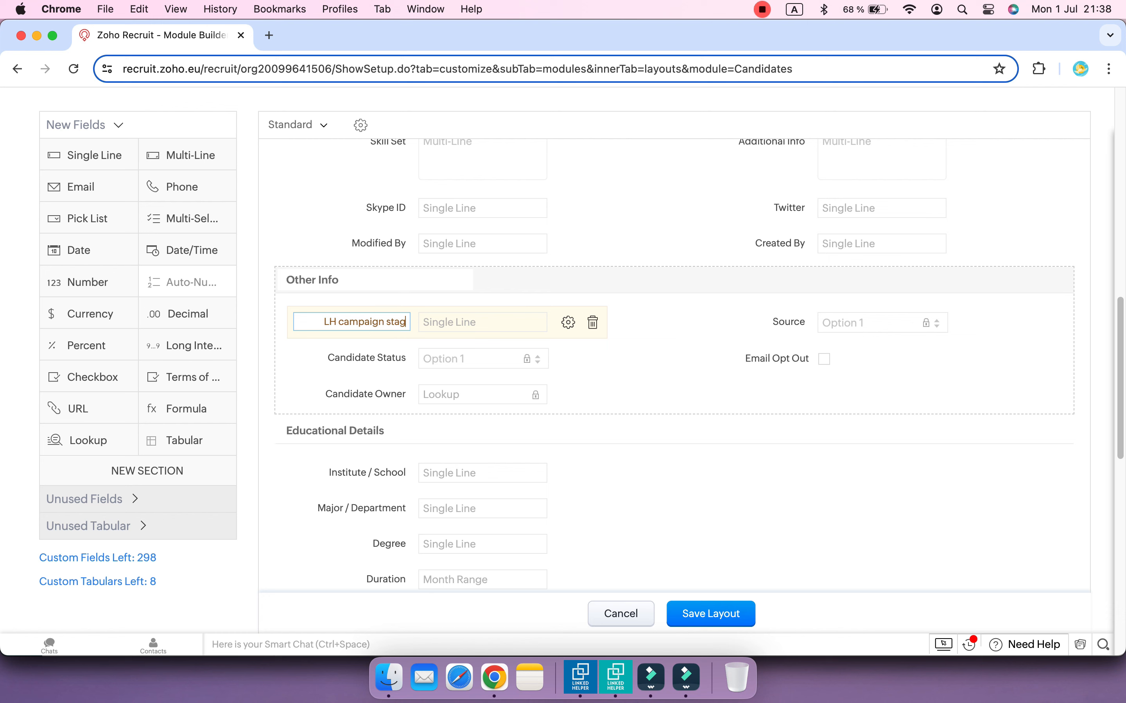
key("Return")
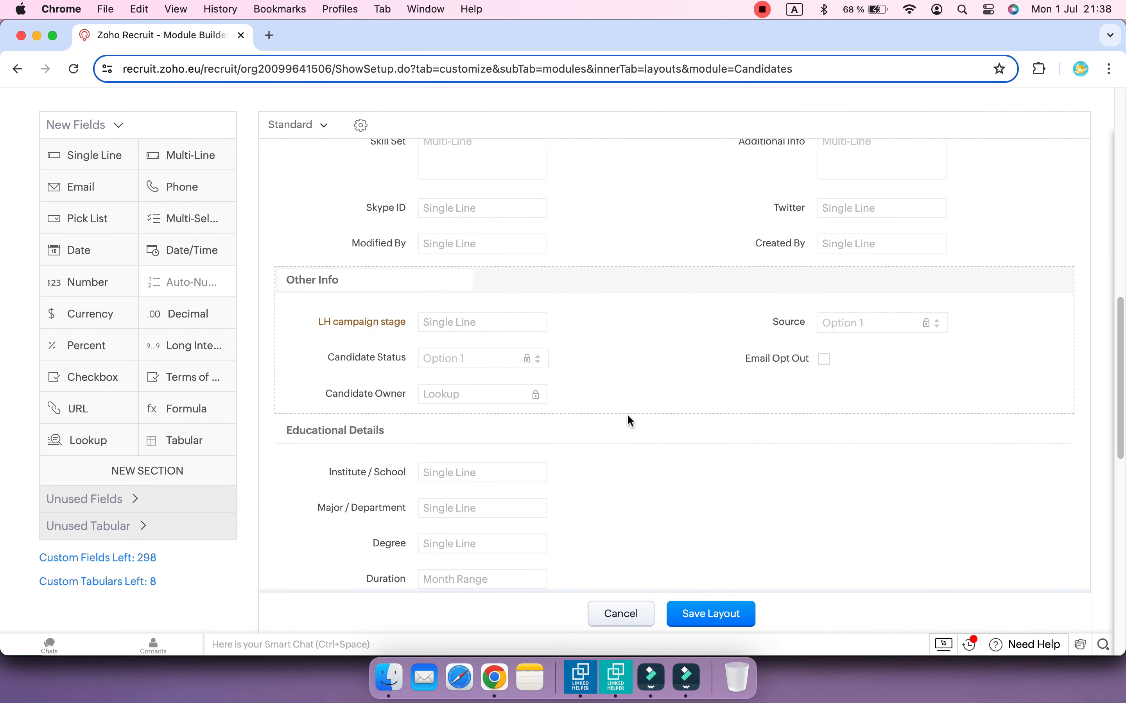
scroll(635, 430, "up", 5)
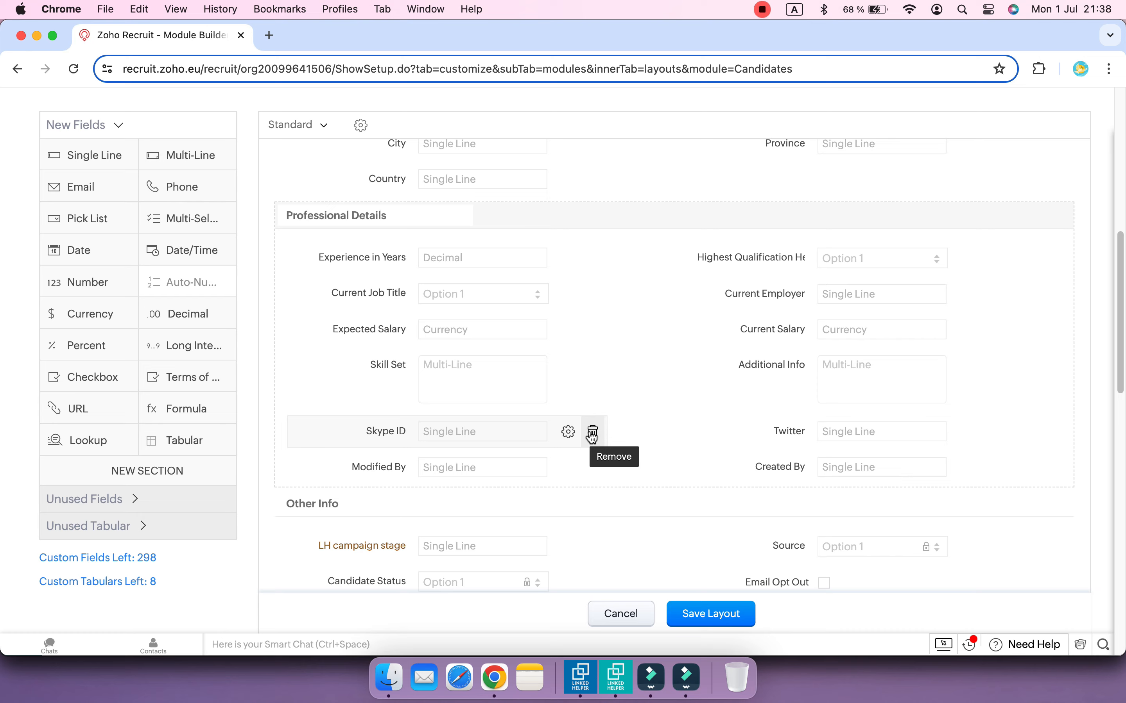
Remove the Skype ID field from Professional Details and add a single-line field named "Member ID" to that section
left_click(592, 435)
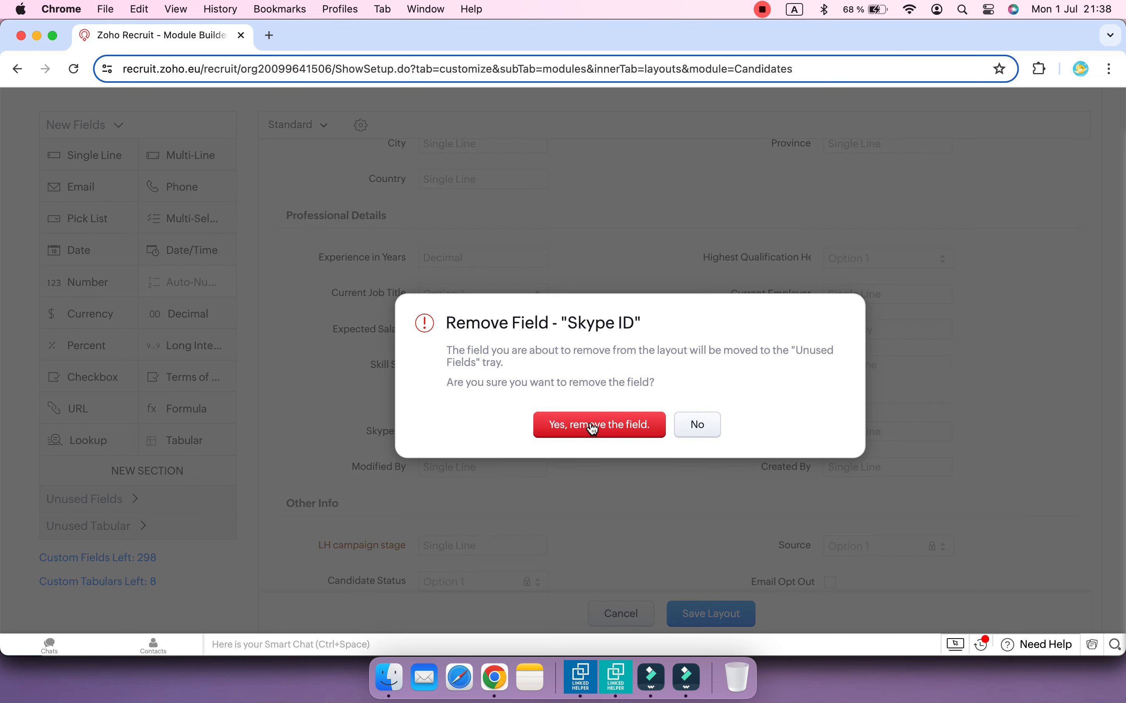
left_click(593, 428)
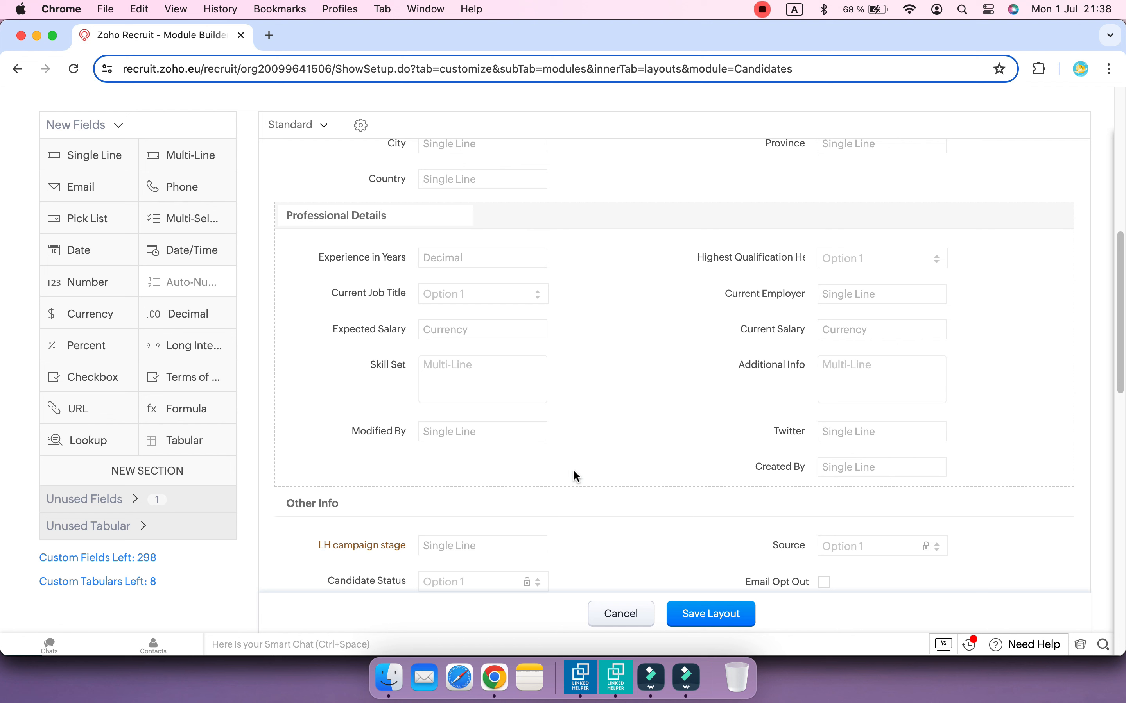
left_click_drag(73, 155, 384, 470)
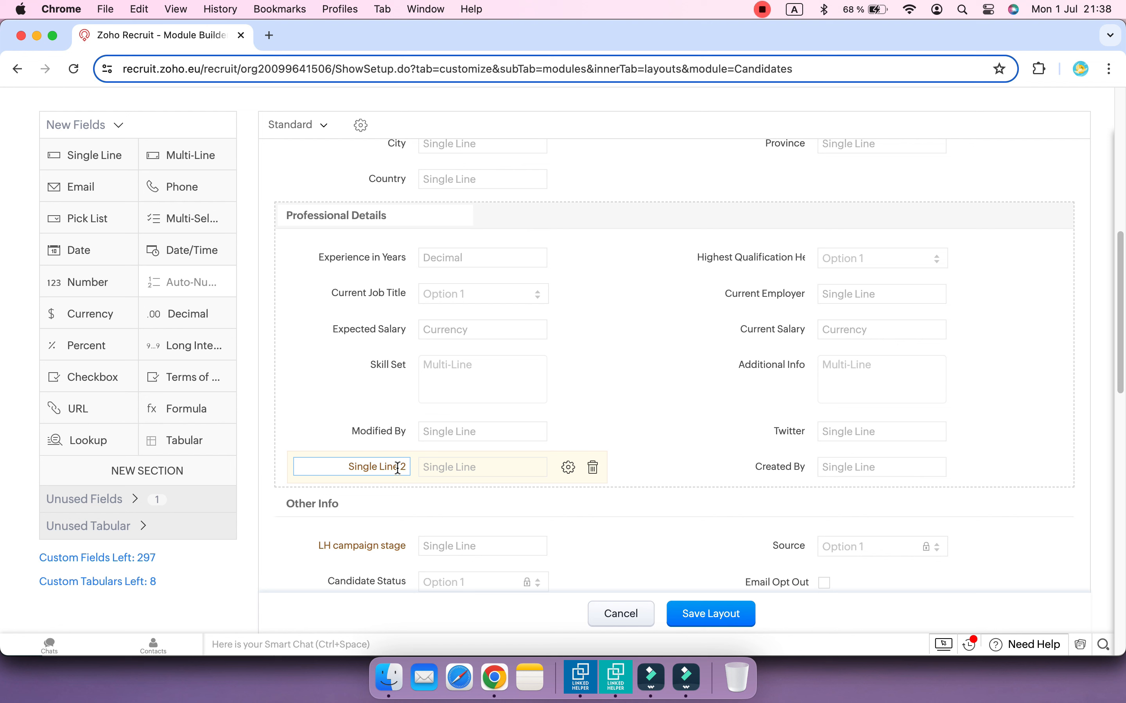
key("super+a")
type("Member ID")
Add a single-line field named "Public ID" above Member ID in Professional Details and save the layout
left_click_drag(88, 155, 389, 467)
key("super+a")
type("Public ID")
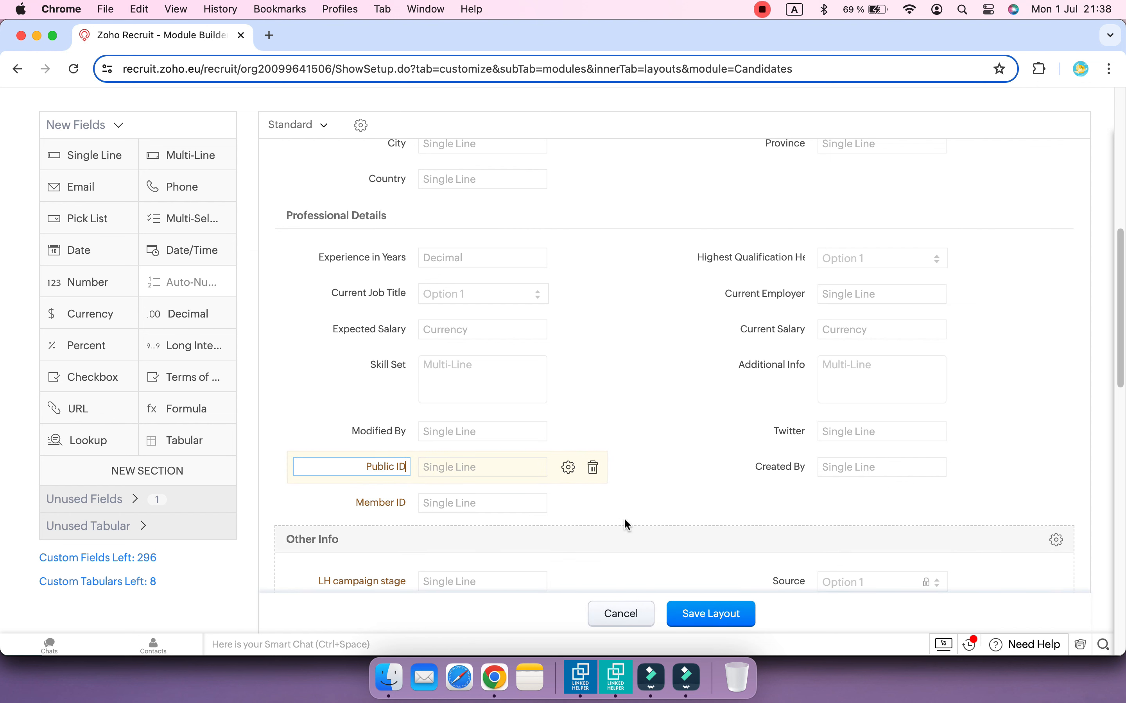
left_click(696, 614)
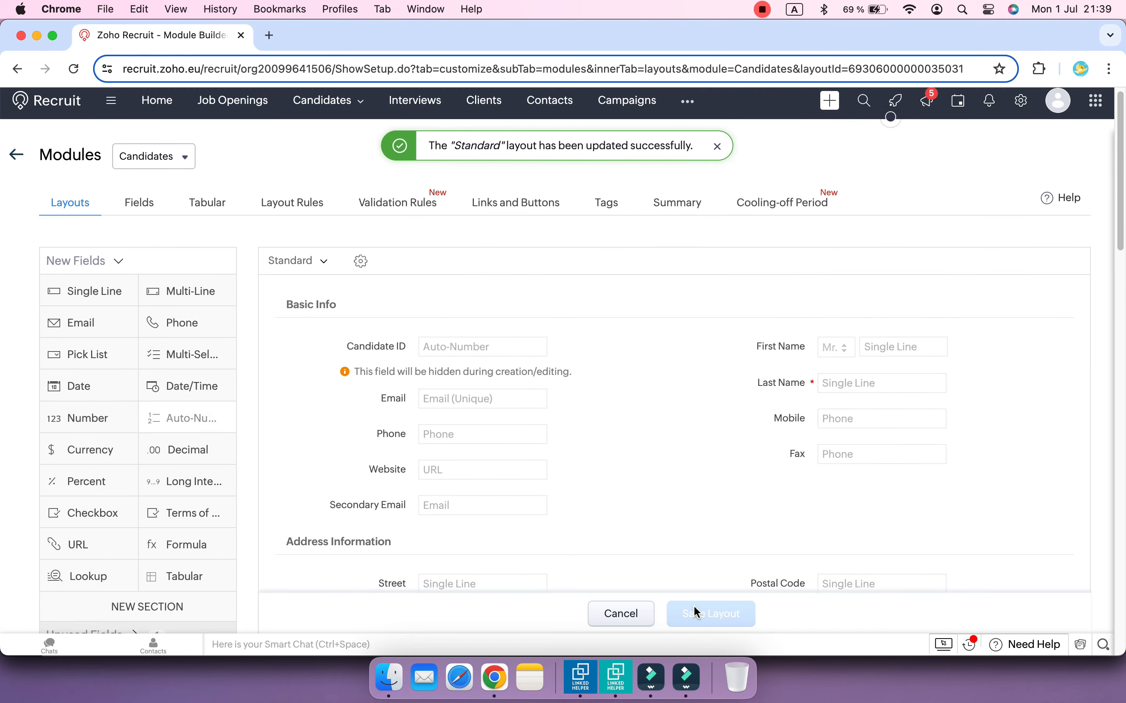
Switch to Linked Helper and open the Zoho Recruit custom settings of the Send person to Zoho Recruit action
left_click(617, 677)
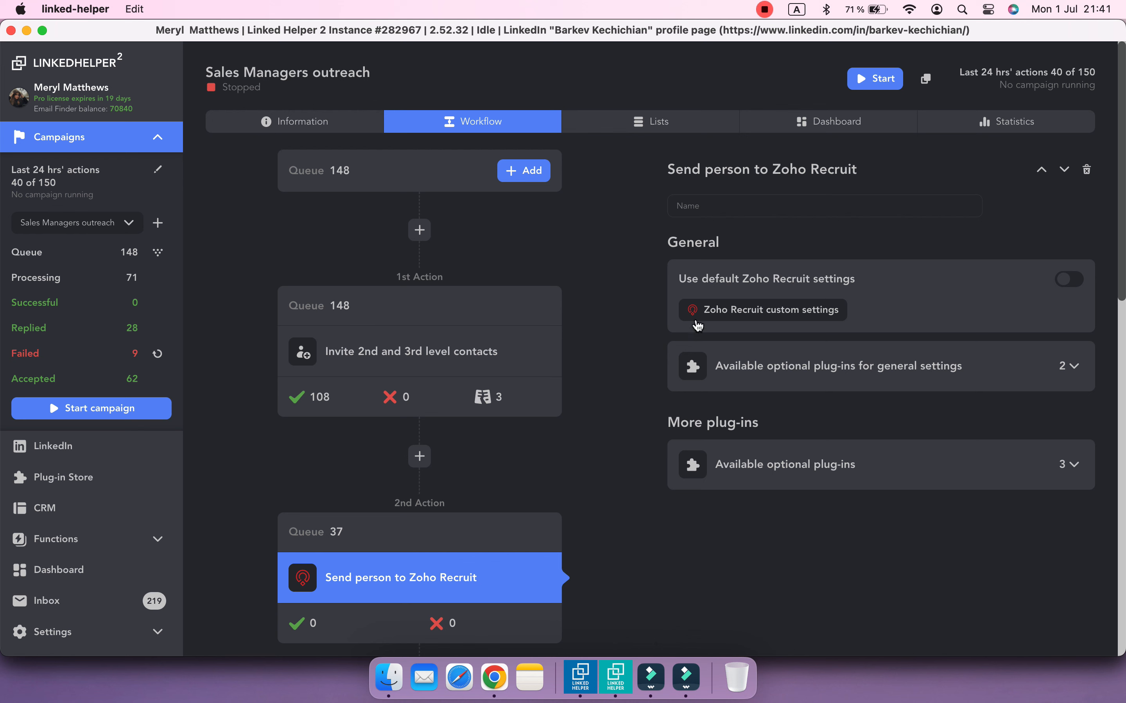
left_click(766, 313)
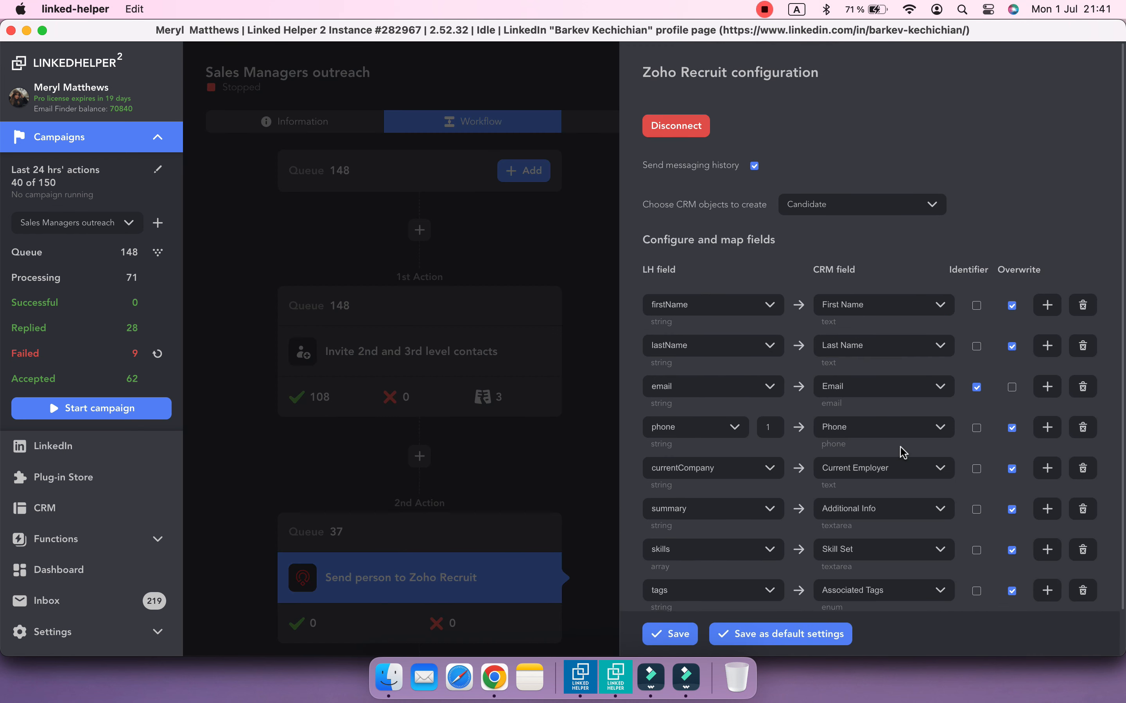
scroll(901, 448, "down", 2)
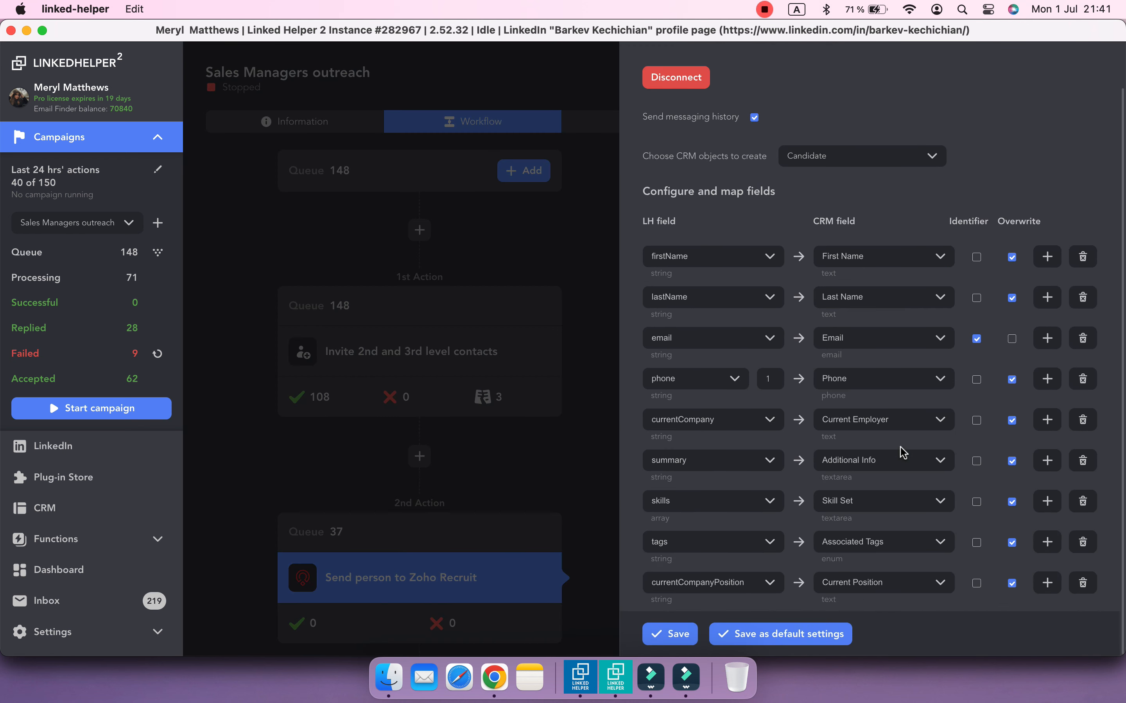
Add a field mapping from memberId to the Member ID CRM field and mark it as an identifier
left_click(1047, 585)
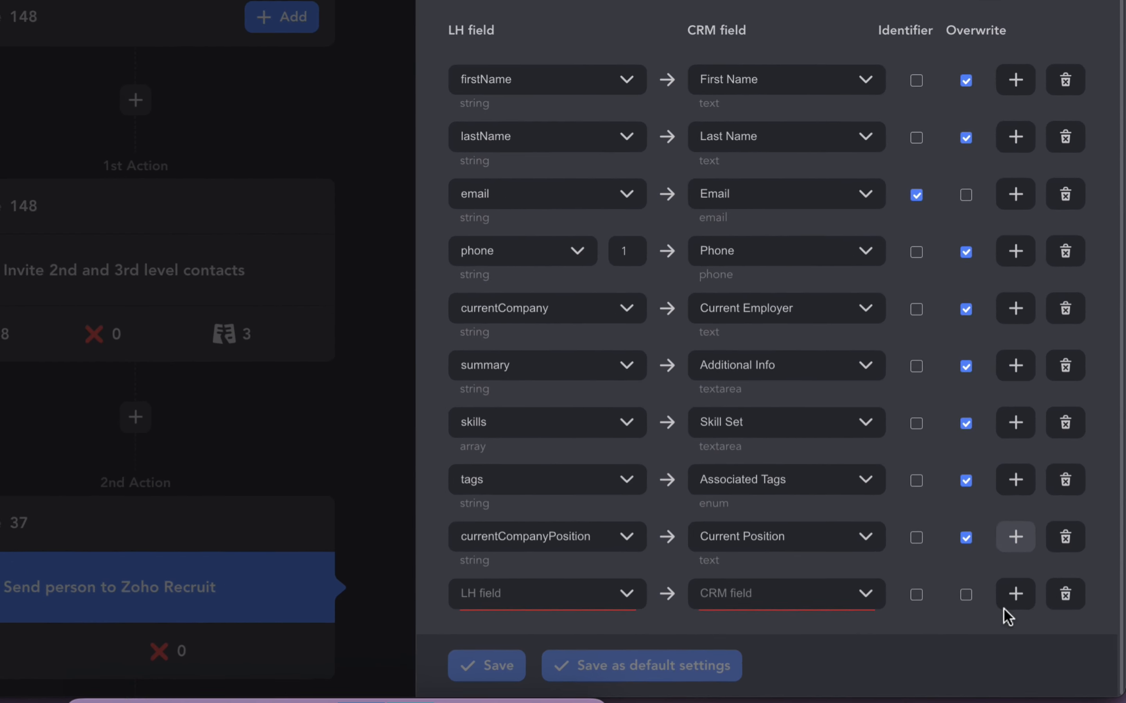
left_click(558, 602)
type("member")
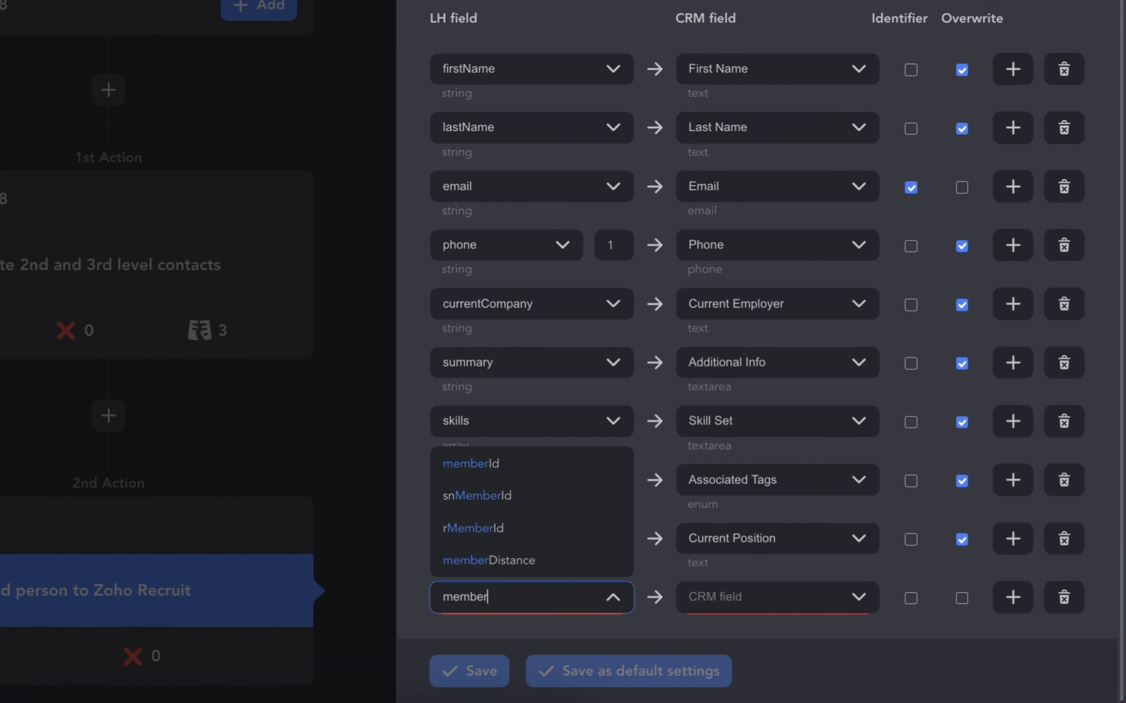
left_click(518, 467)
left_click(706, 601)
type("m")
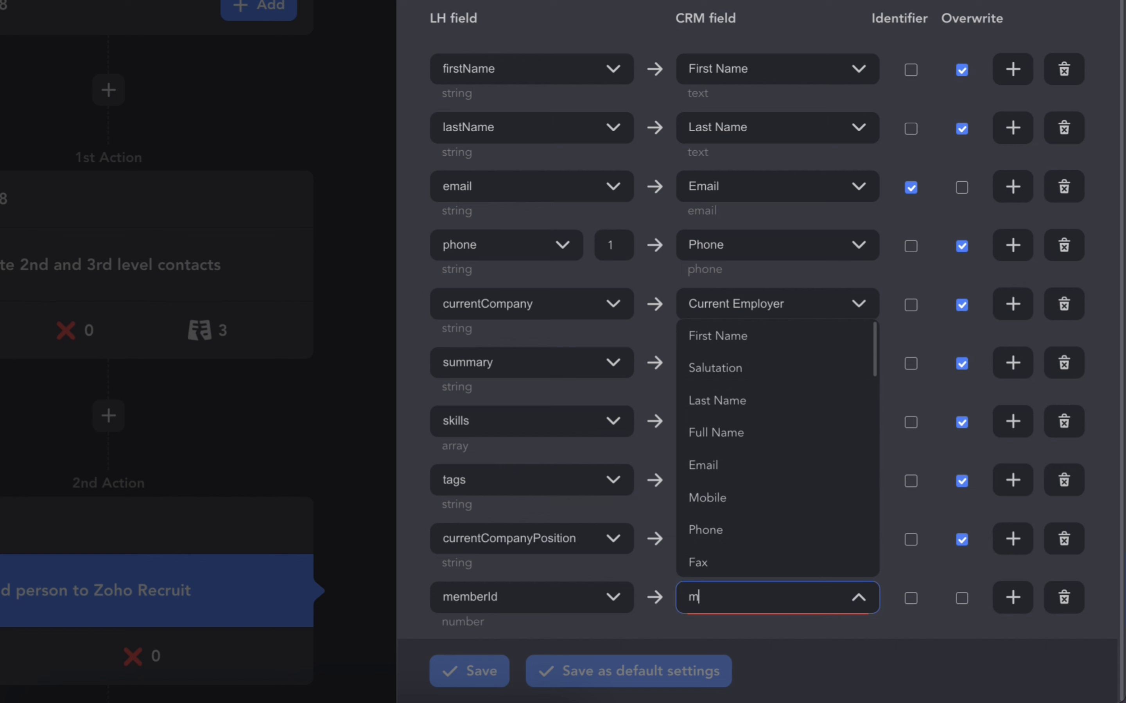
type("em")
left_click(759, 641)
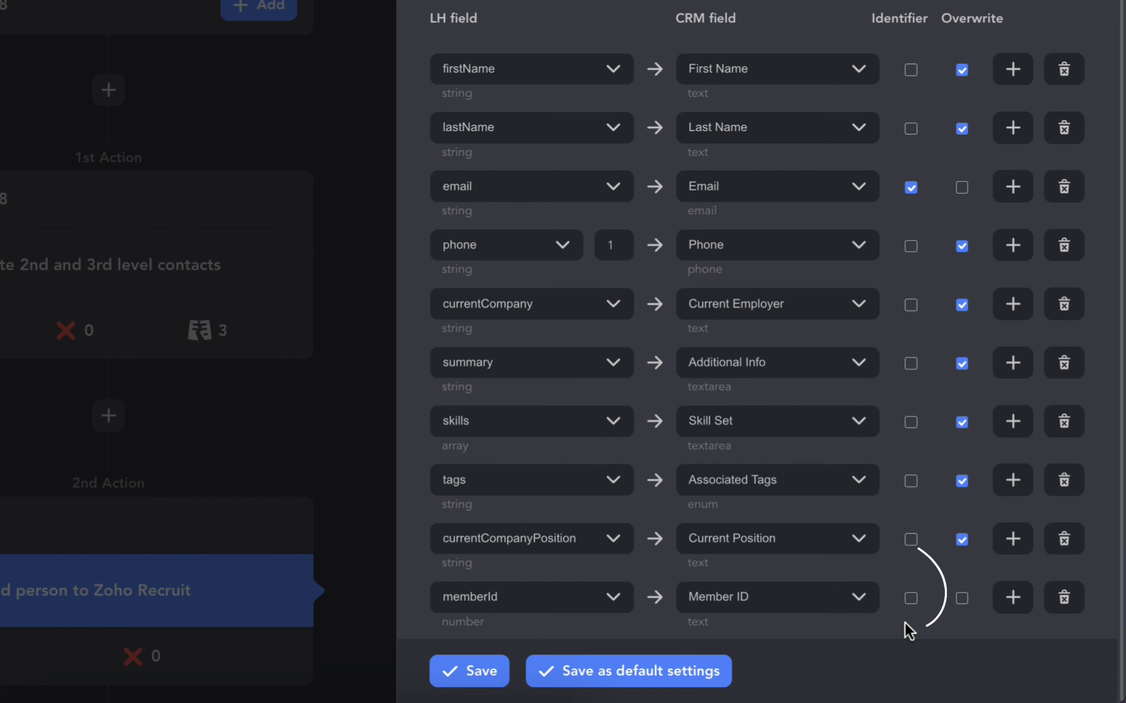
Map publicId to the Public ID CRM field as an identifier, and save the mapping as the default CRM settings
left_click(1013, 598)
left_click(519, 600)
type("pub")
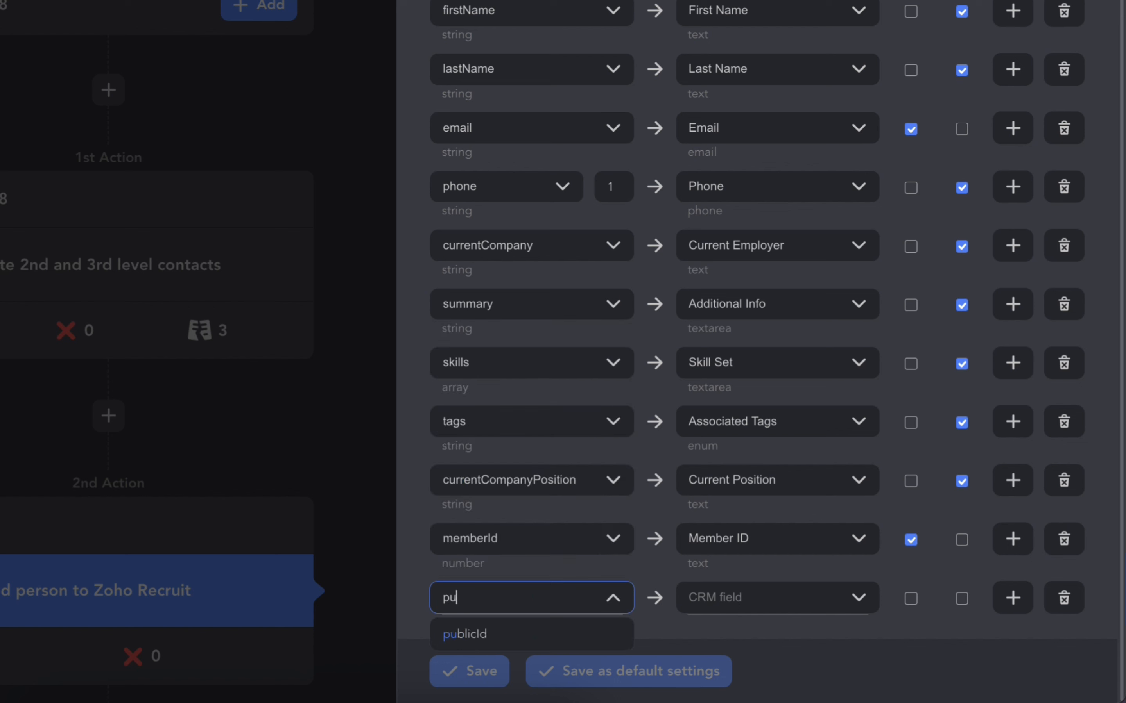
left_click(530, 632)
left_click(744, 598)
type("public")
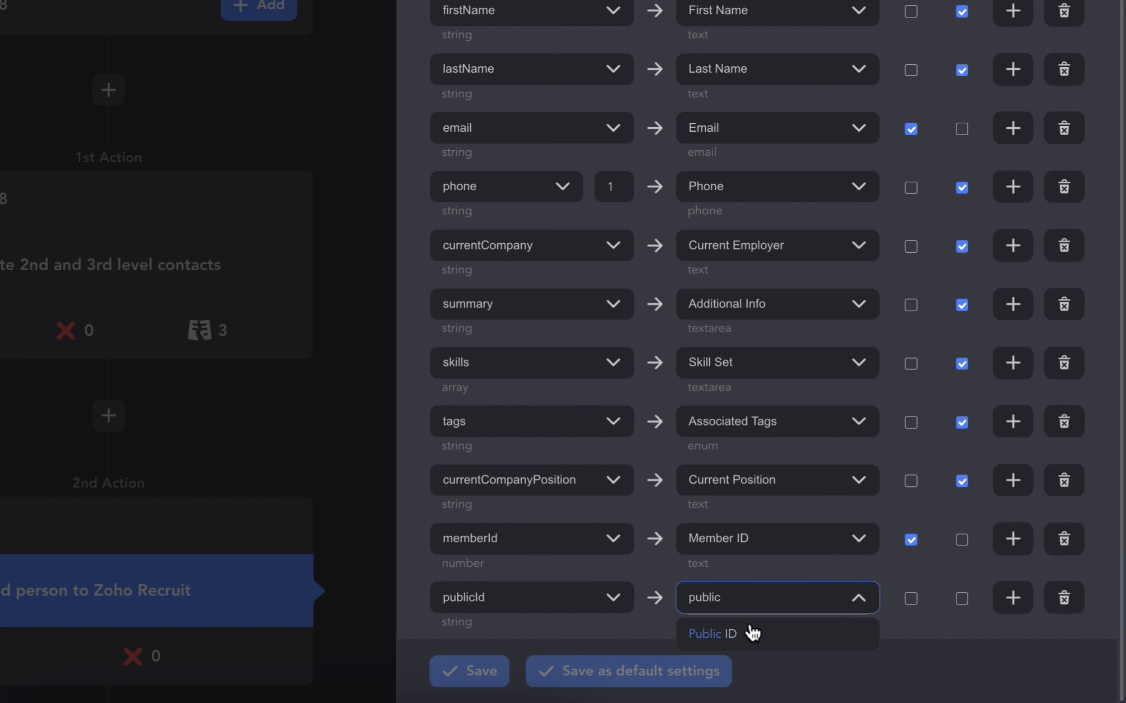
left_click(748, 632)
left_click(911, 601)
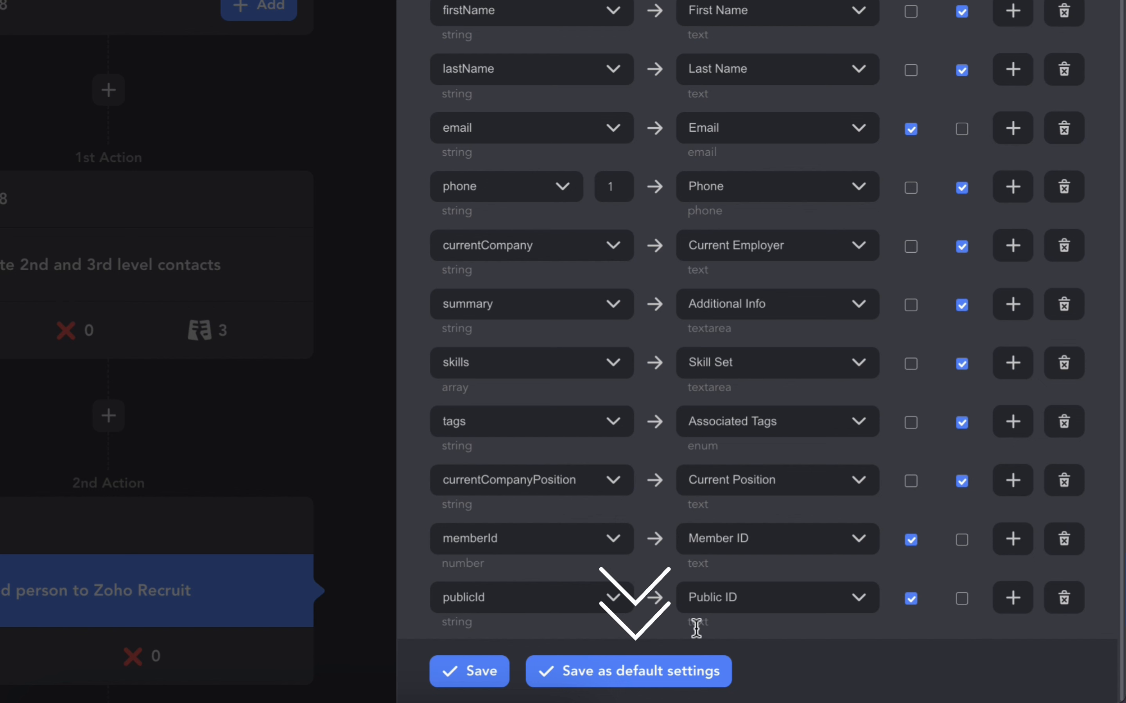
left_click(636, 683)
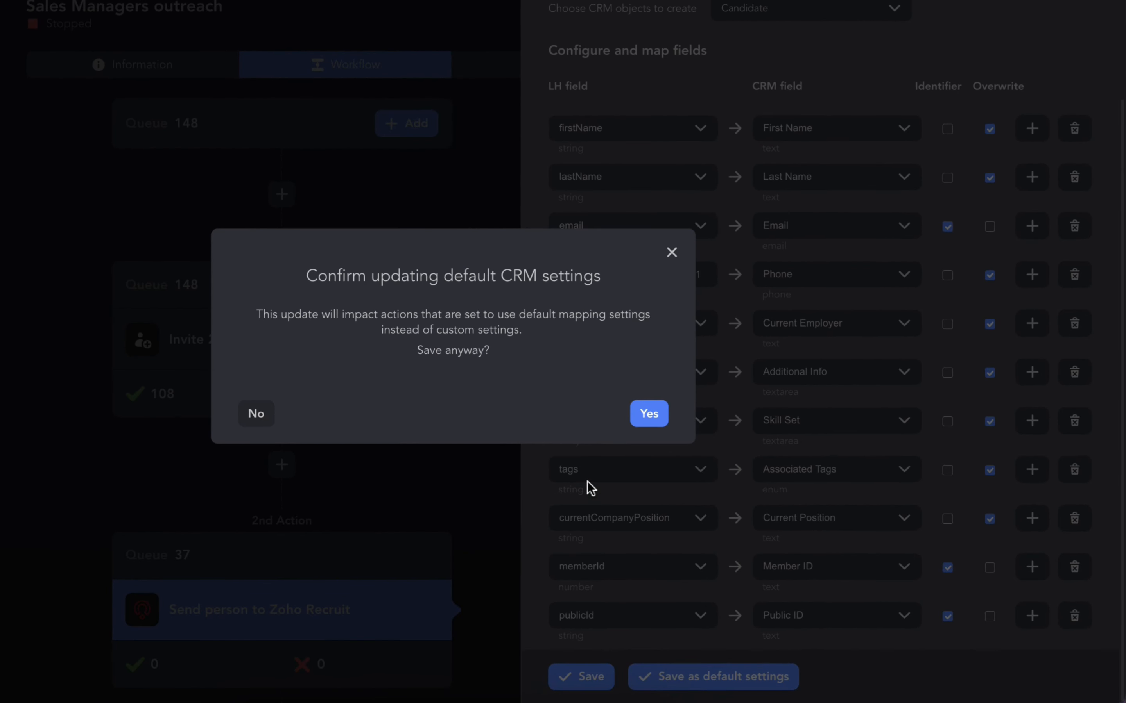
left_click(635, 417)
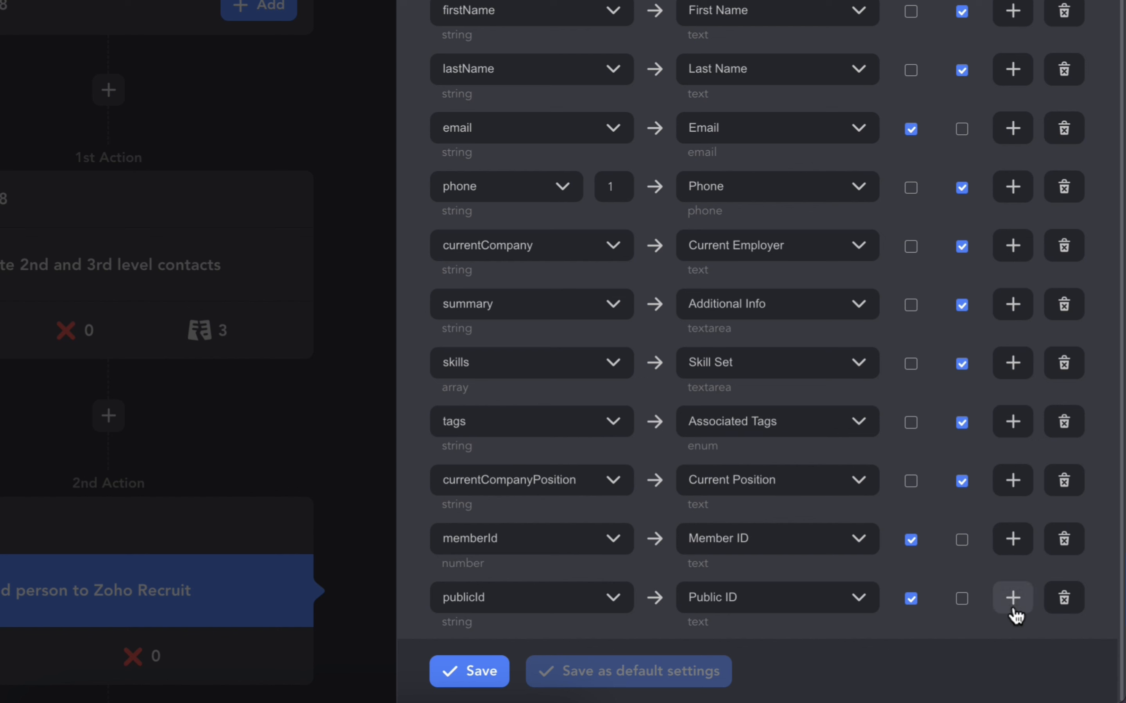
Add a field mapping from CONSTANT_VALUE to the LH campaign stage CRM field
left_click(1014, 605)
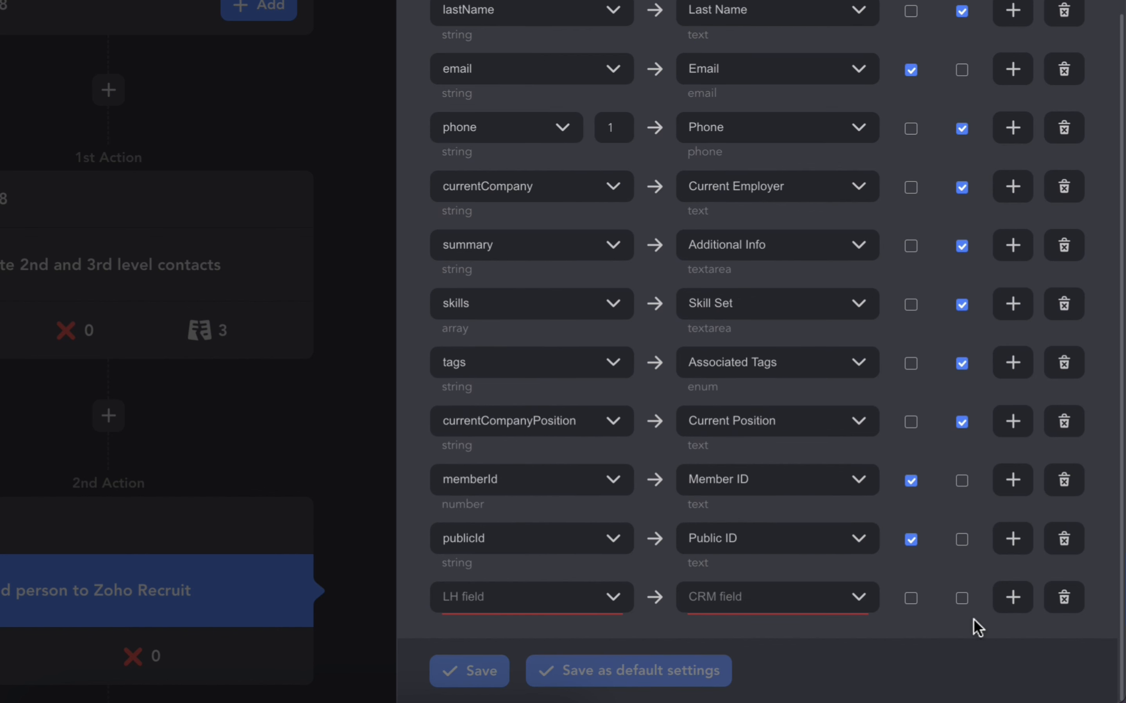
left_click(577, 610)
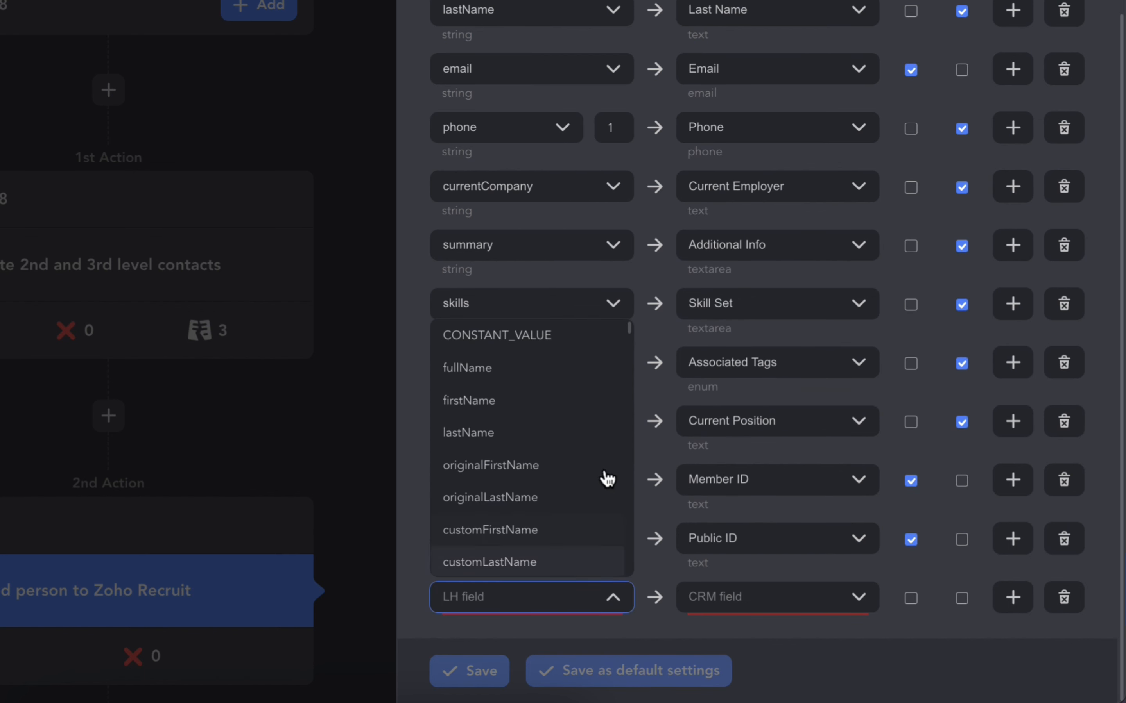
left_click(607, 336)
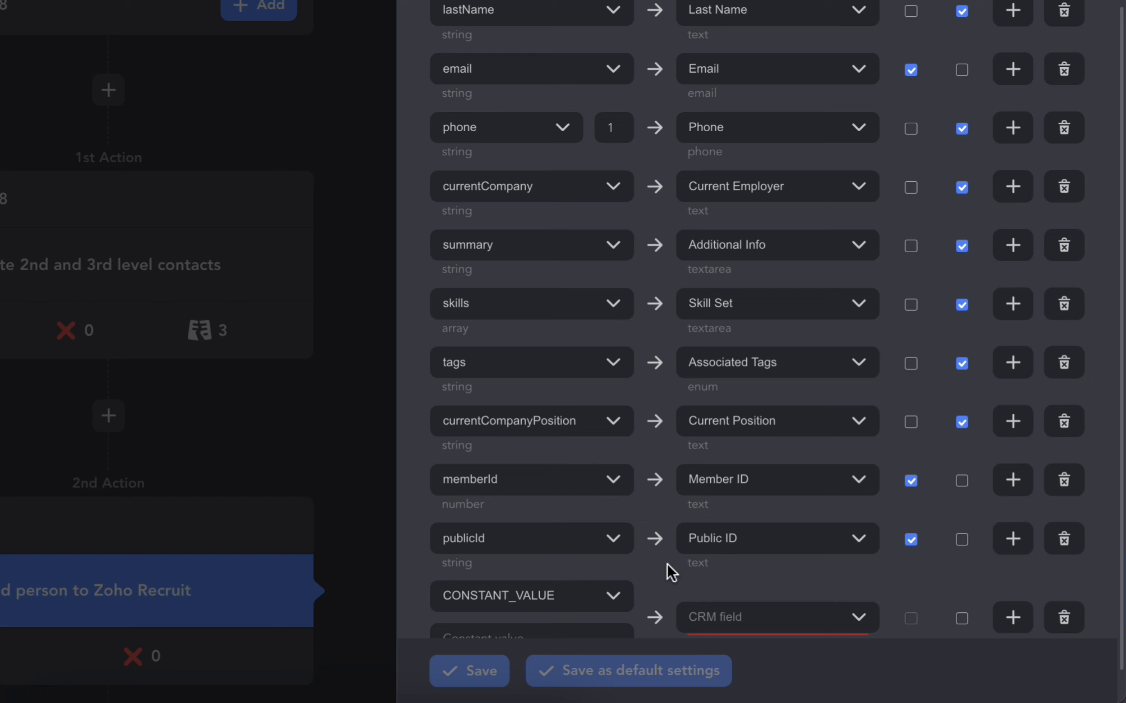
scroll(668, 570, "down", 1)
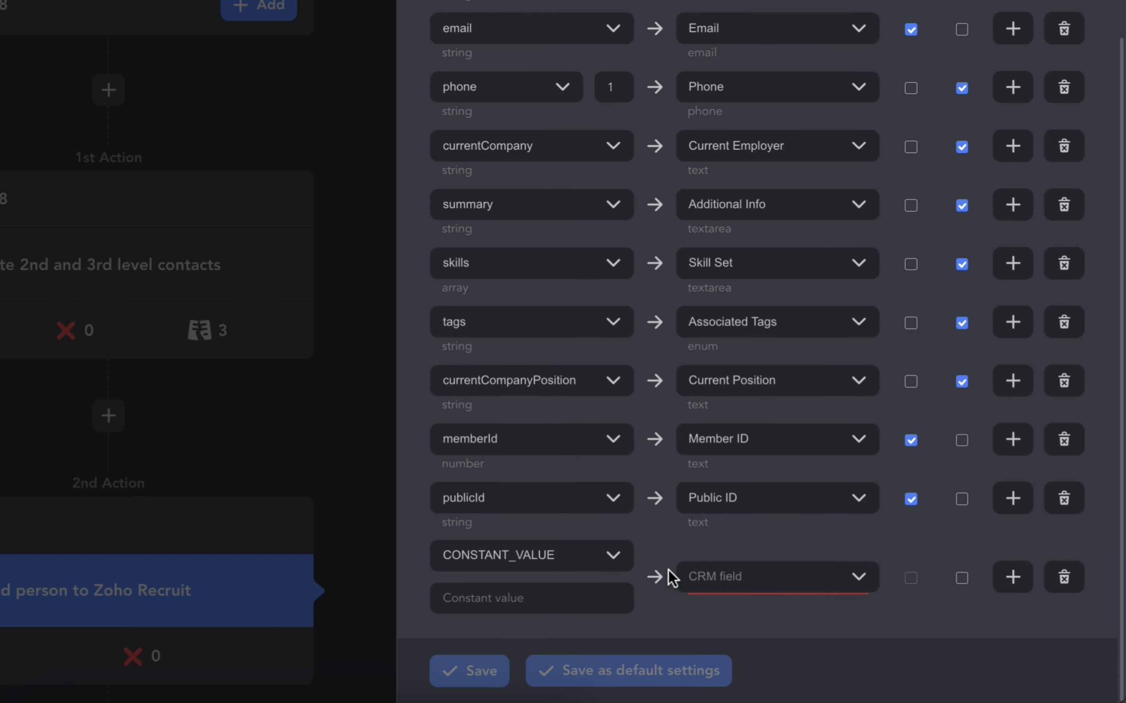
left_click(725, 576)
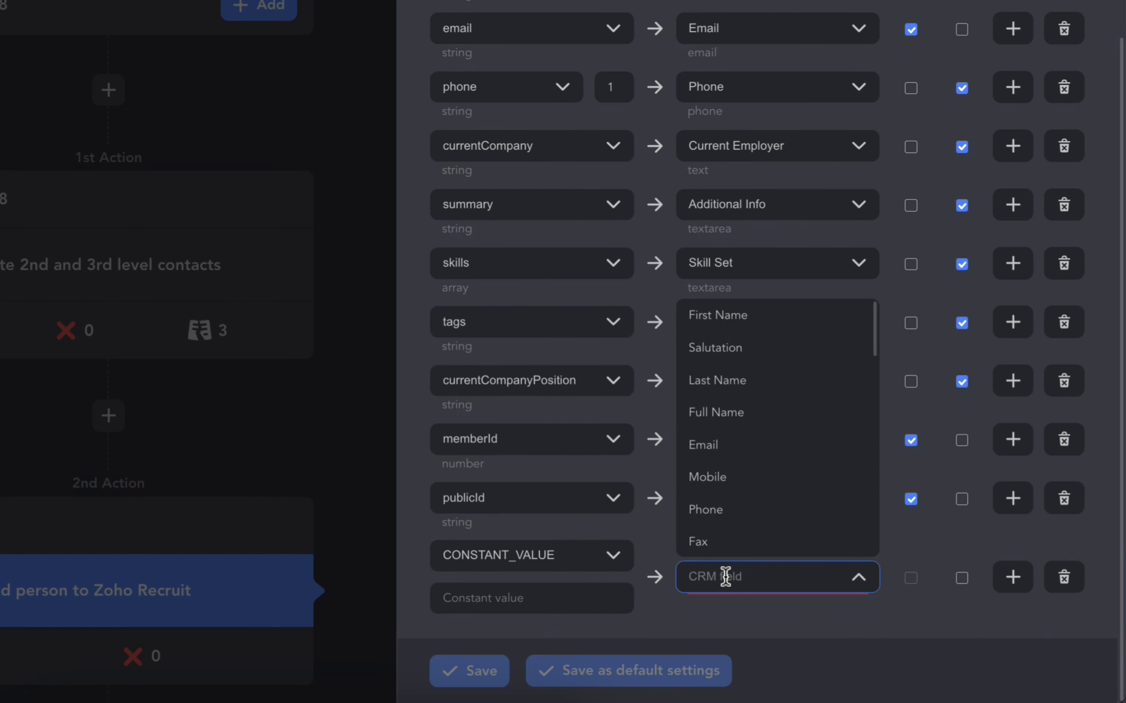
type("lh")
left_click(730, 613)
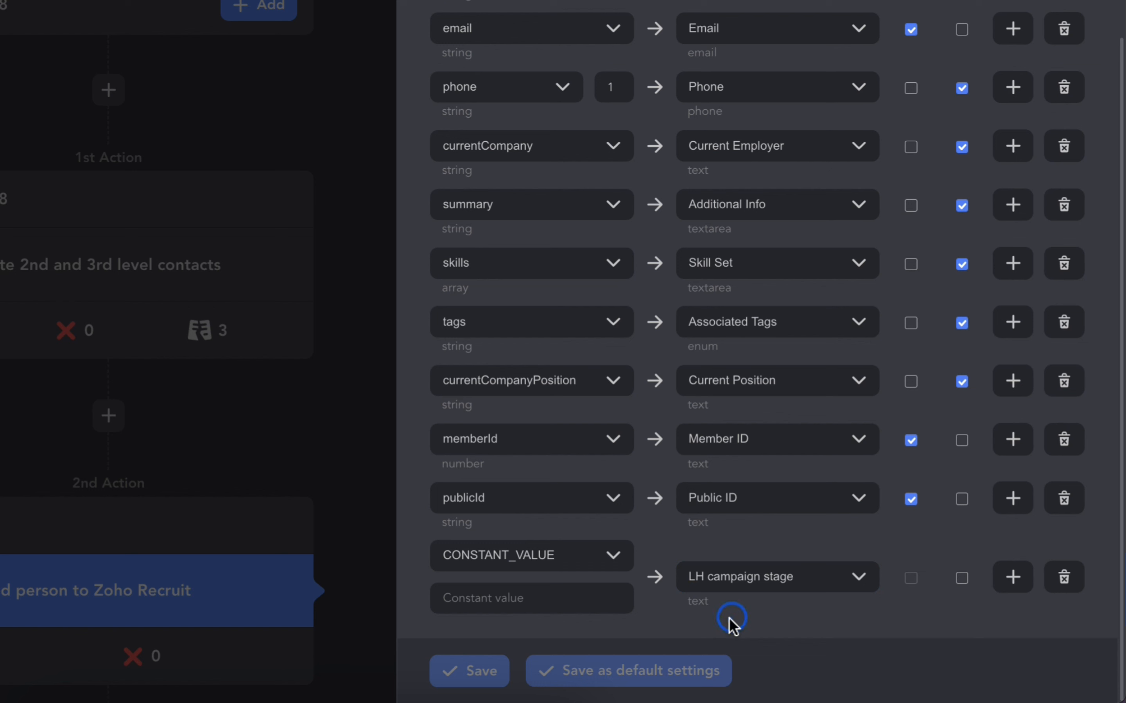
Set the constant value for LH campaign stage to "Invited" with overwriting enabled, and save the configuration
left_click(582, 598)
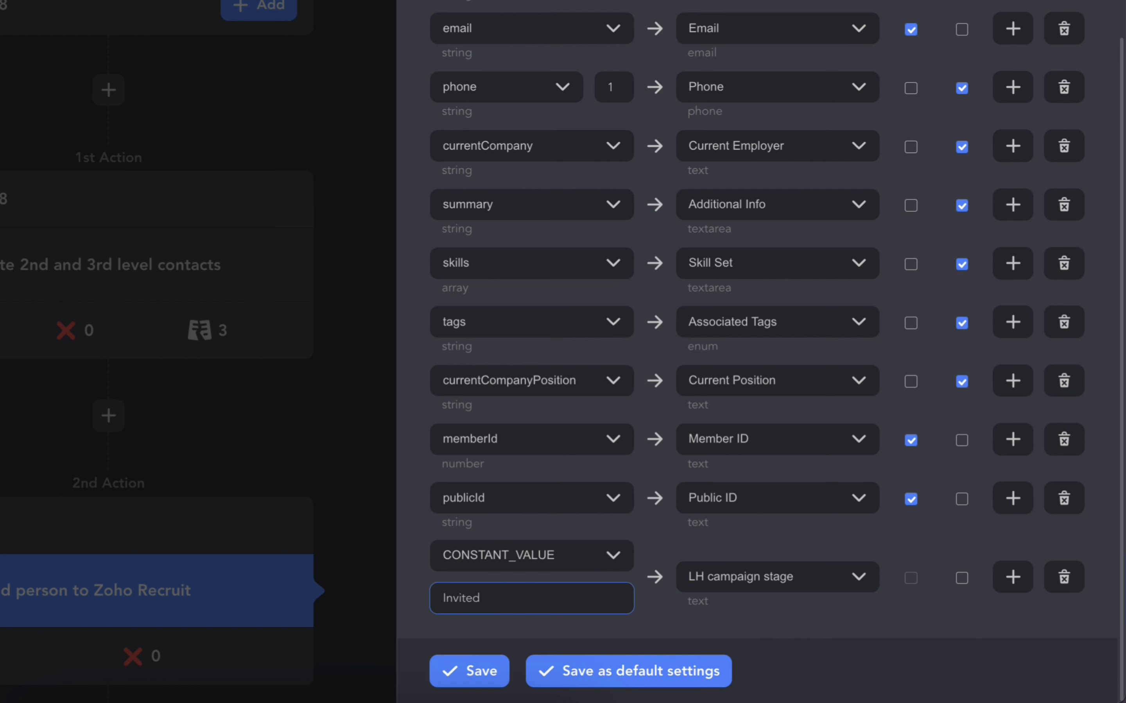
left_click(962, 585)
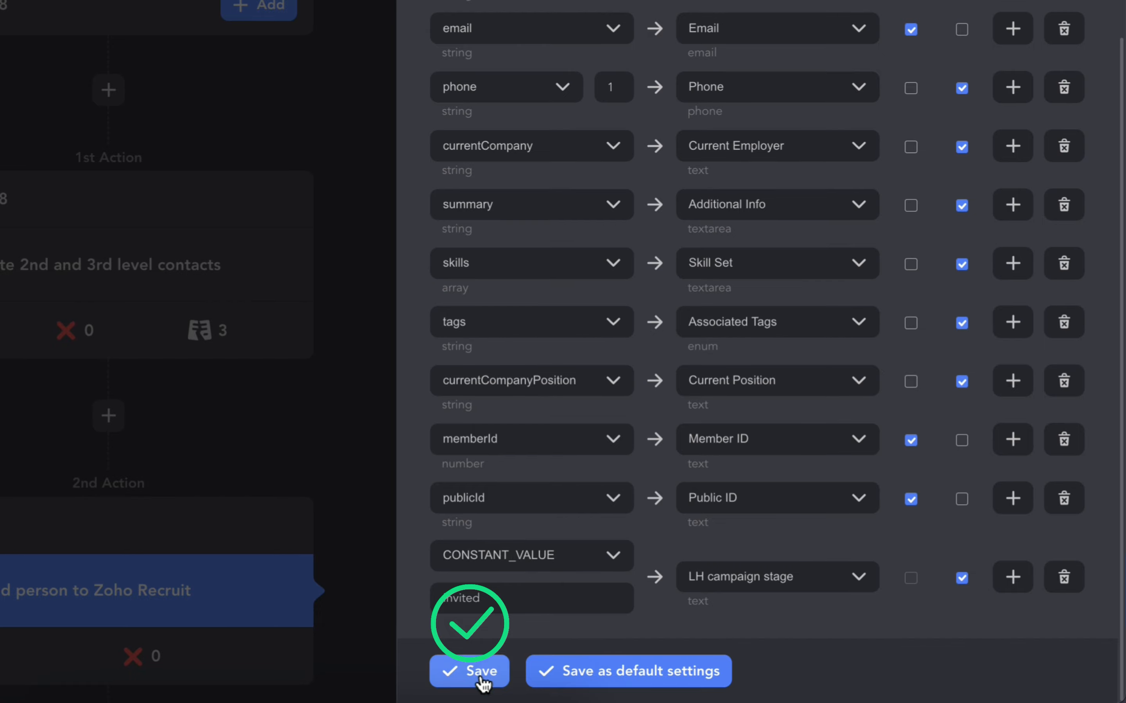
left_click(449, 675)
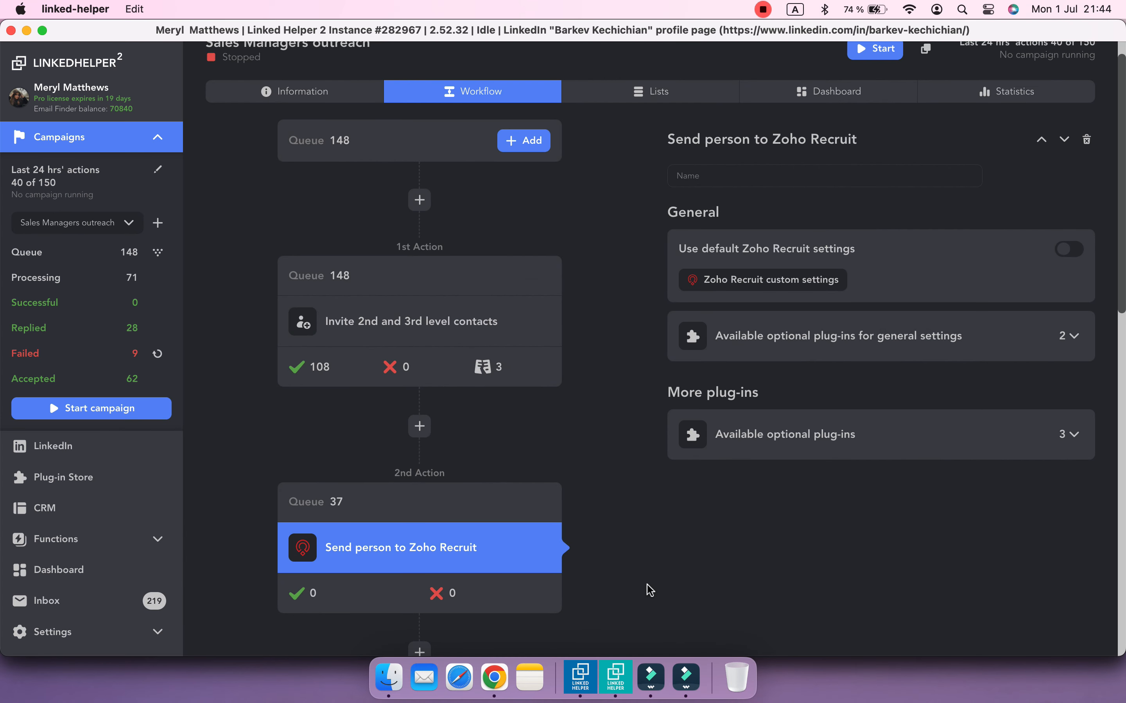
Add a Send person to external CRM action after the 3rd action's contact filter and continue to its Zoho Recruit configuration
scroll(623, 527, "down", 10)
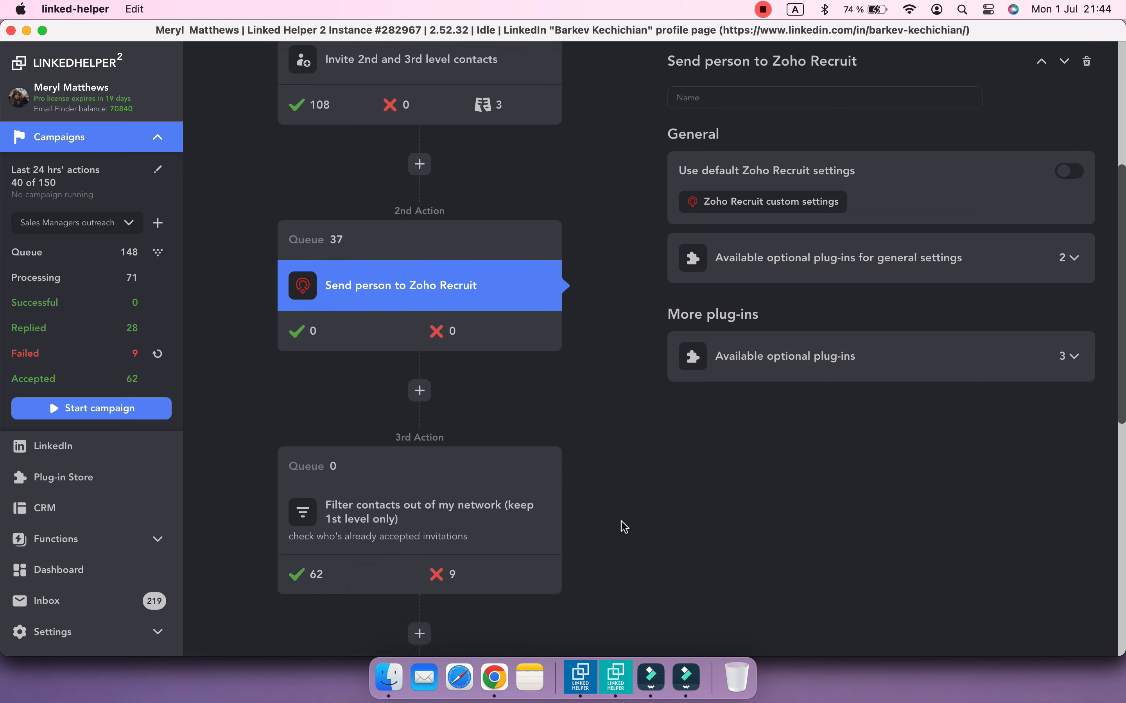
scroll(623, 526, "down", 5)
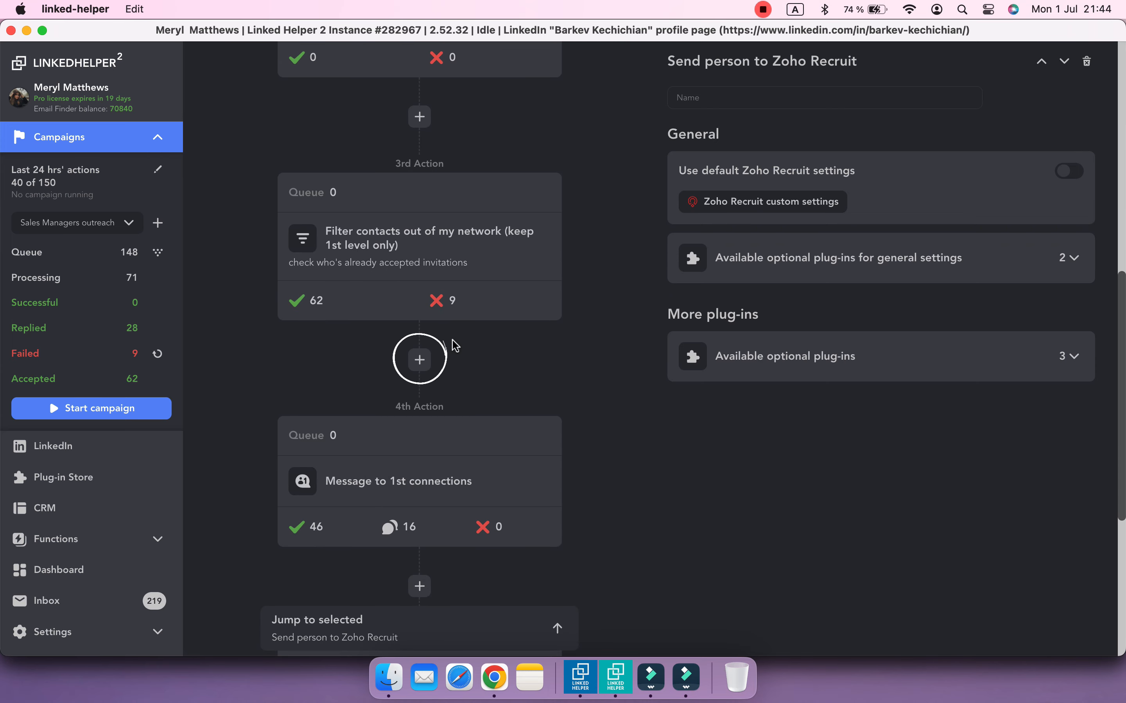
left_click(428, 370)
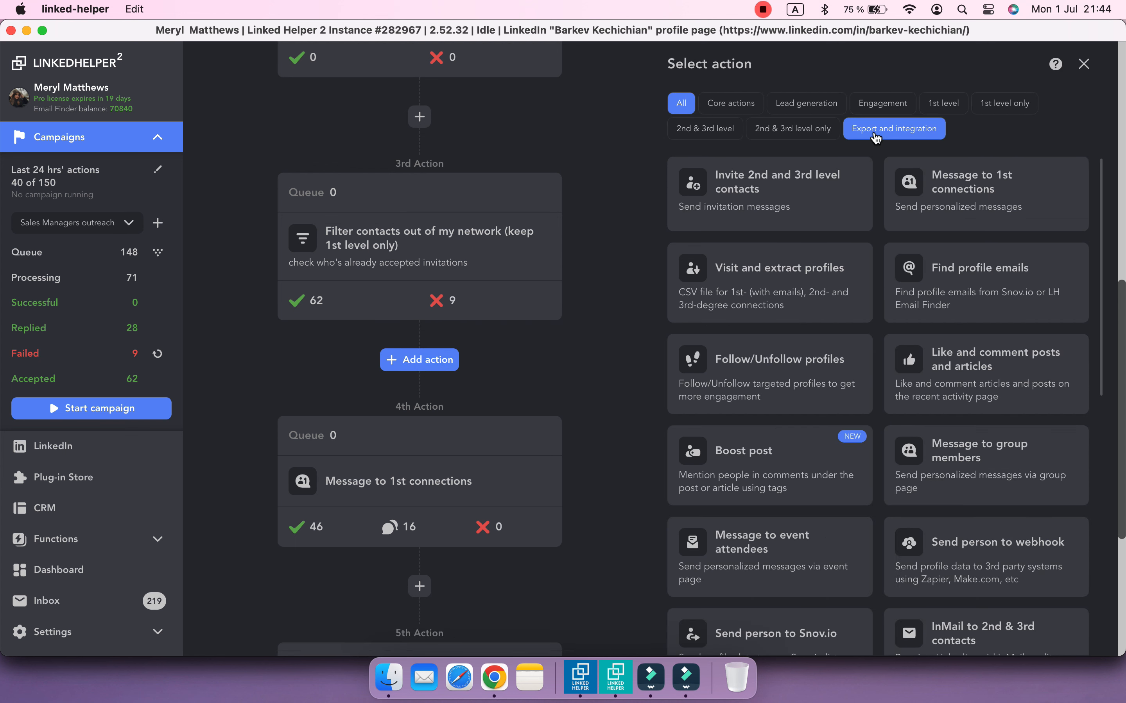
left_click(874, 133)
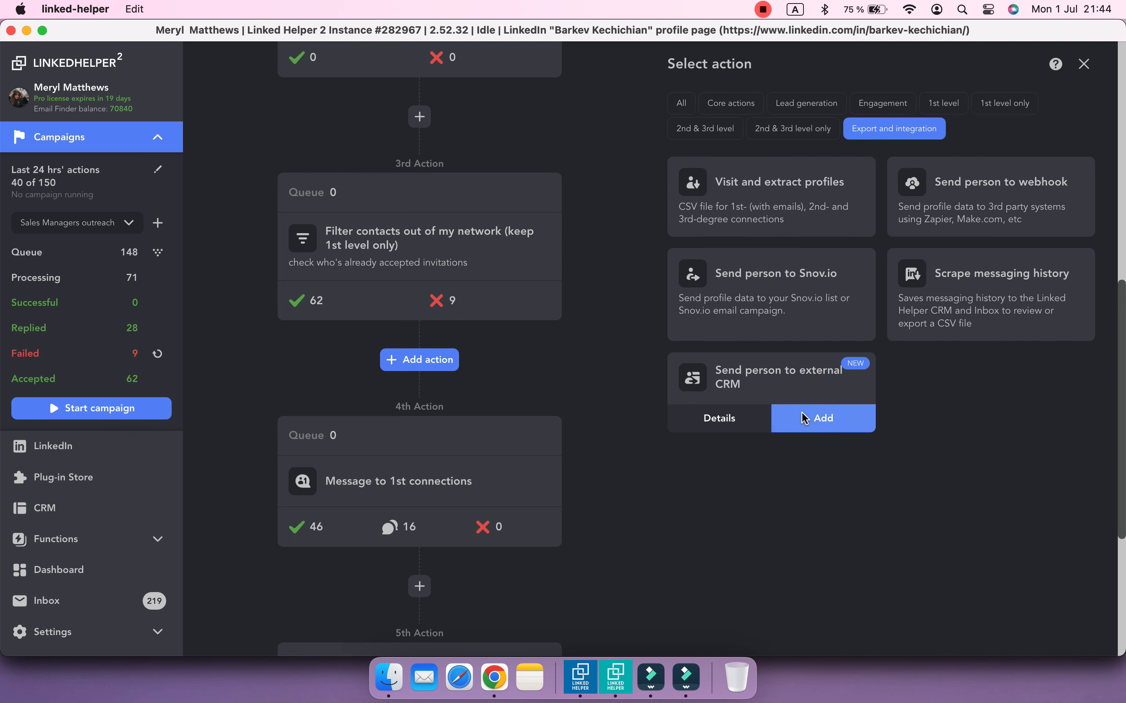
left_click(804, 415)
left_click(643, 516)
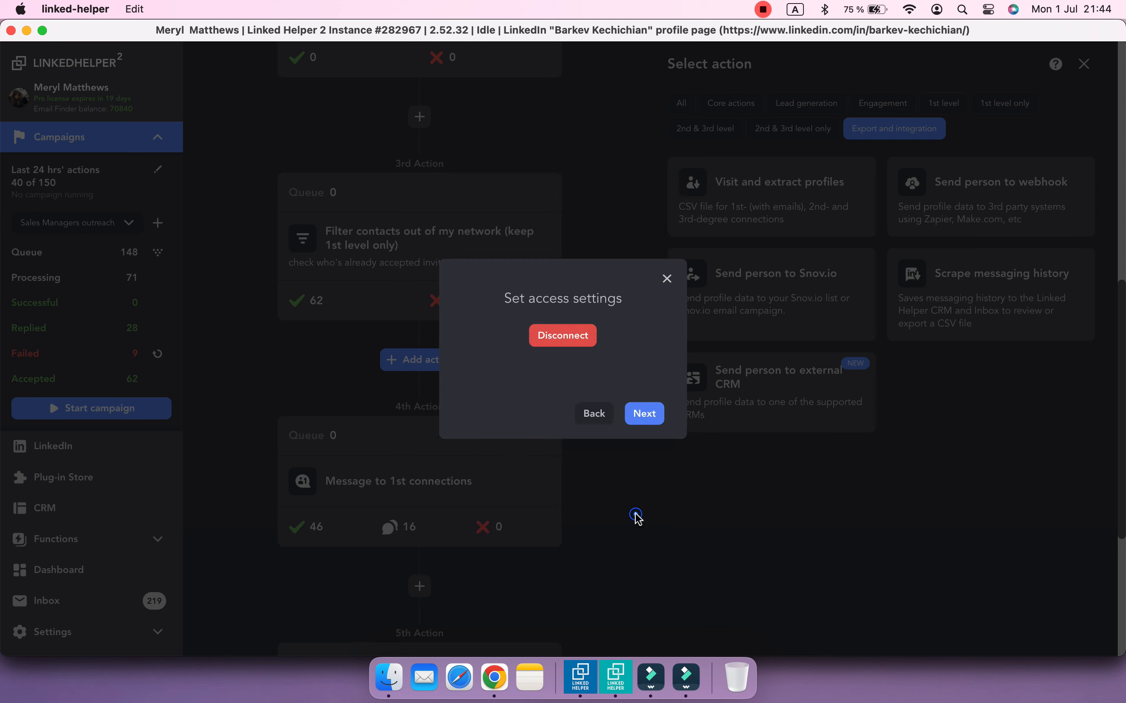
left_click(653, 414)
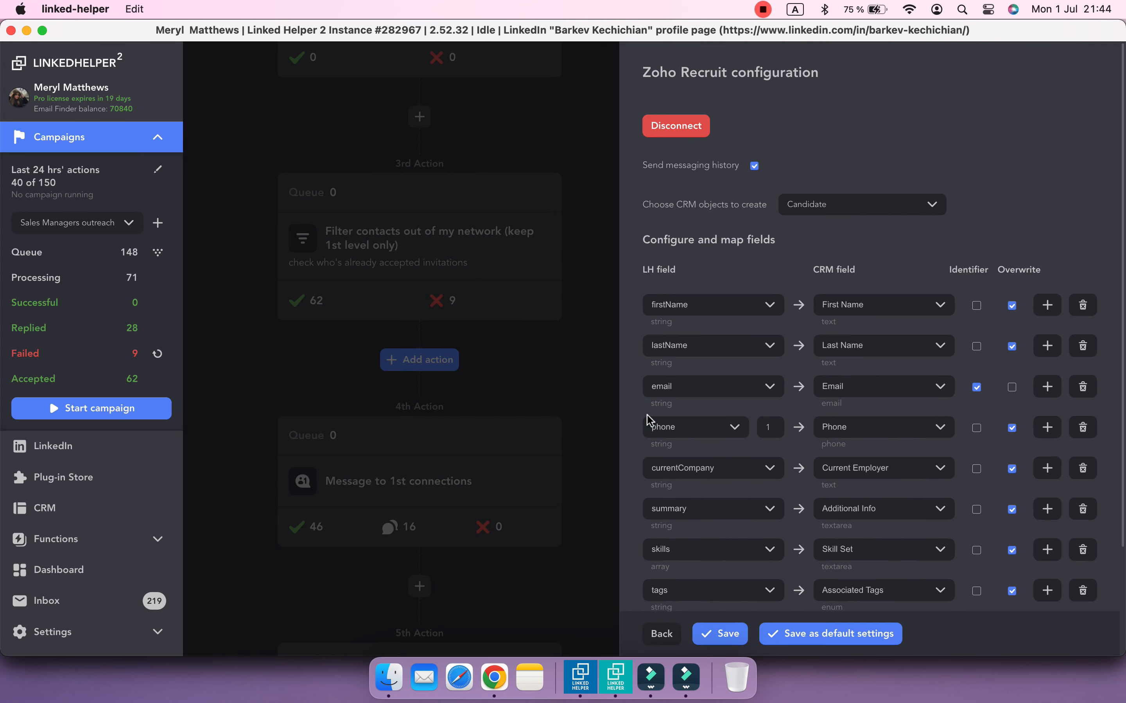
Add a CONSTANT_VALUE field mapping below the publicId row and set its constant value to "Accepted"
scroll(642, 437, "down", 5)
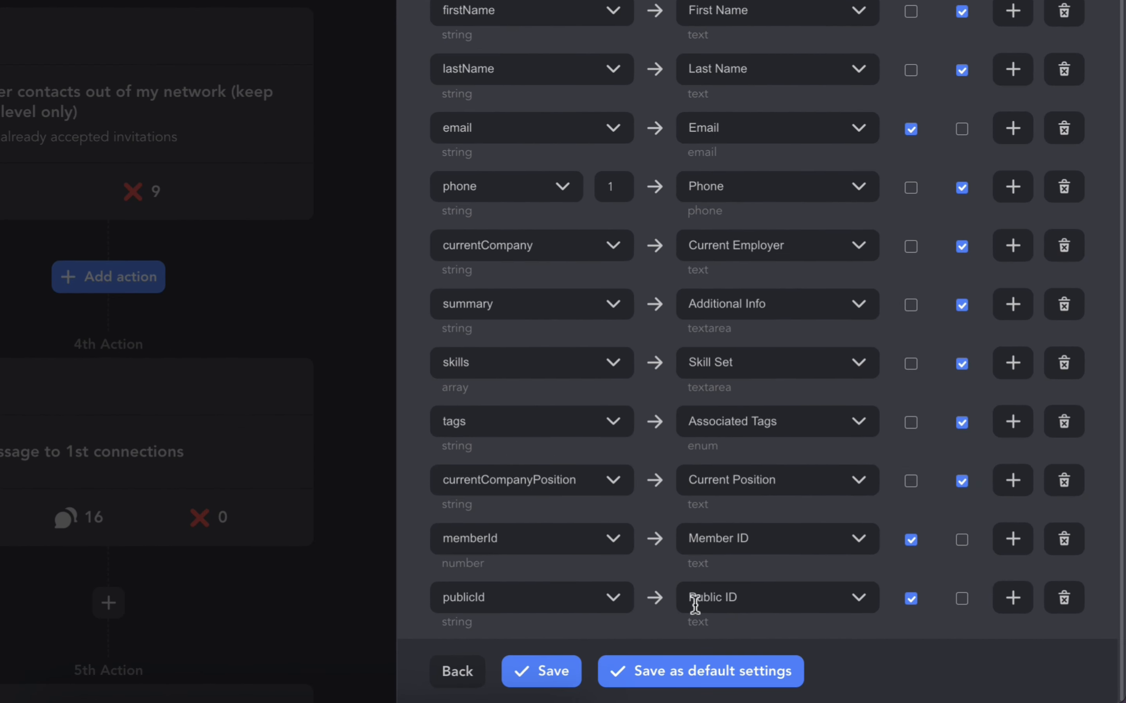
left_click(1014, 612)
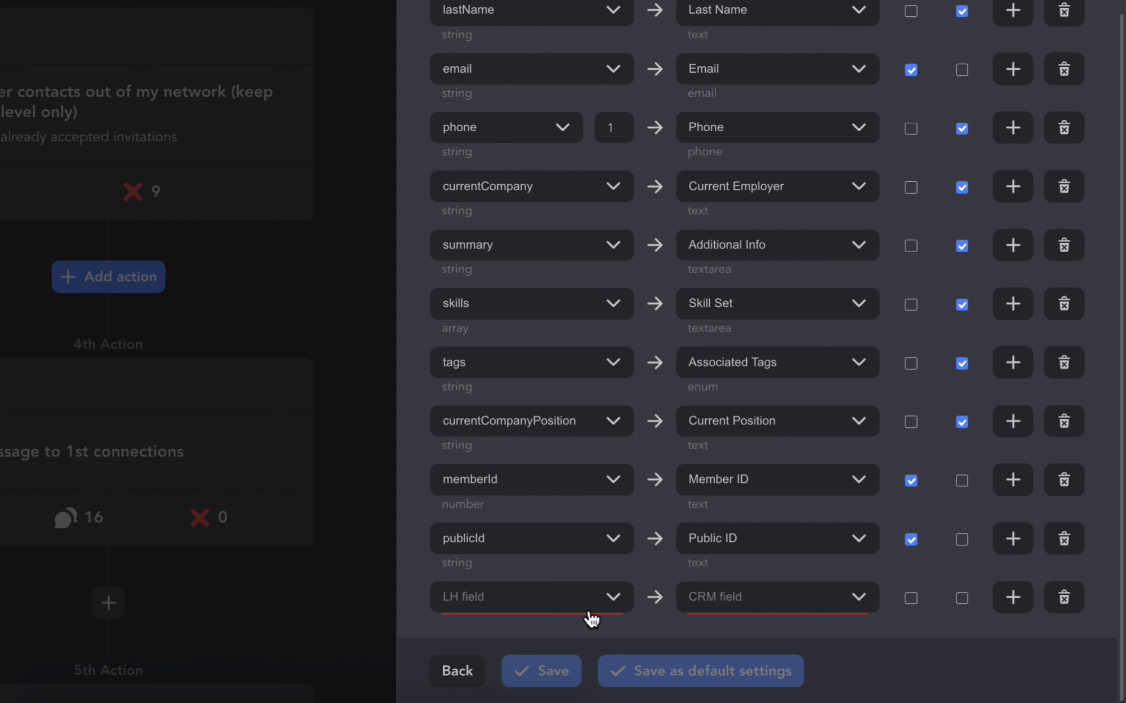
left_click(588, 610)
left_click(584, 338)
scroll(572, 465, "down", 2)
left_click(565, 596)
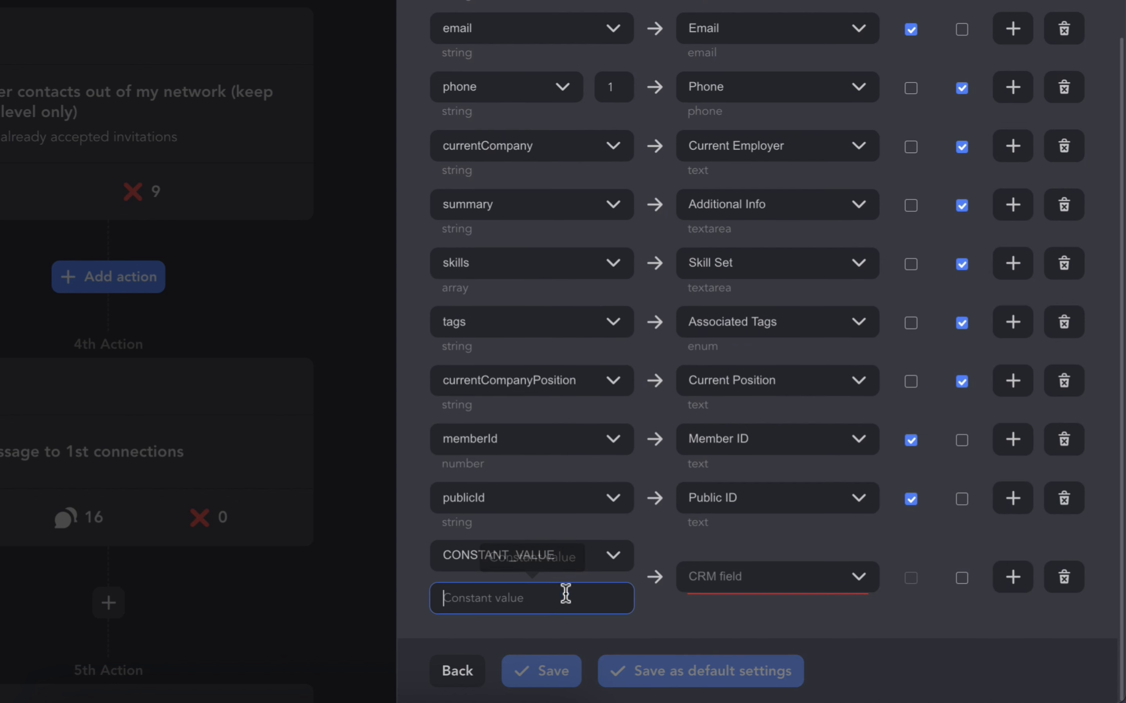
type("Accepted")
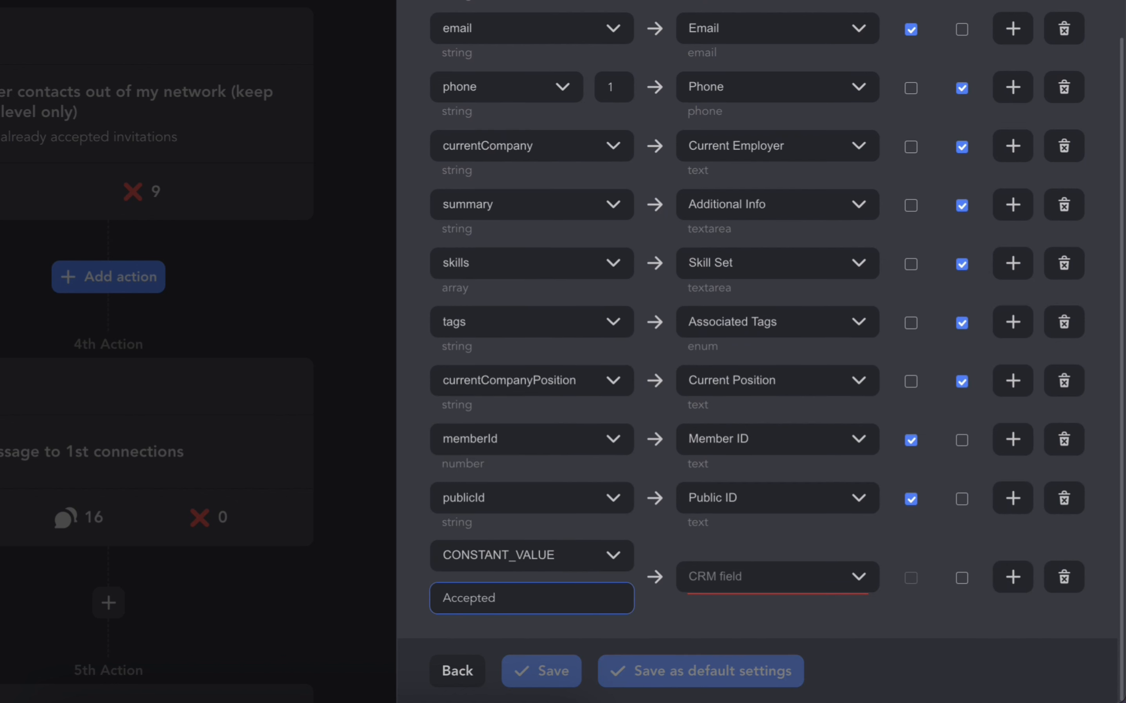
Map the "Accepted" constant to the LH campaign stage CRM field with overwriting enabled, and save the configuration
left_click(732, 576)
type("stage")
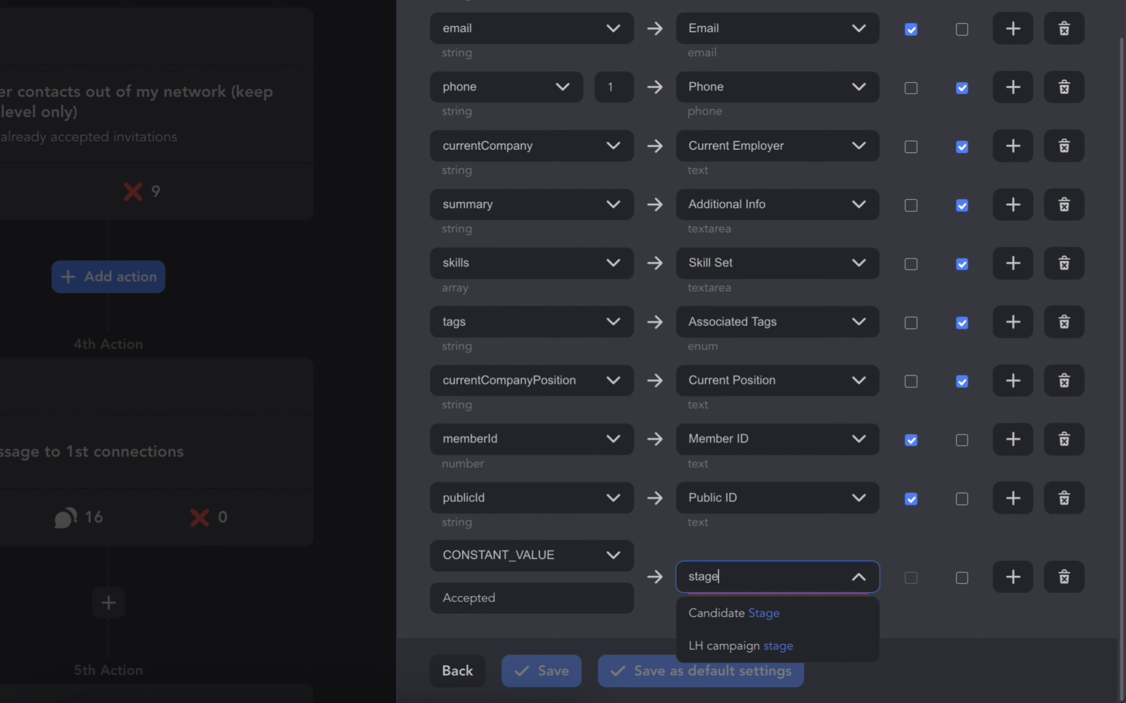
left_click(791, 647)
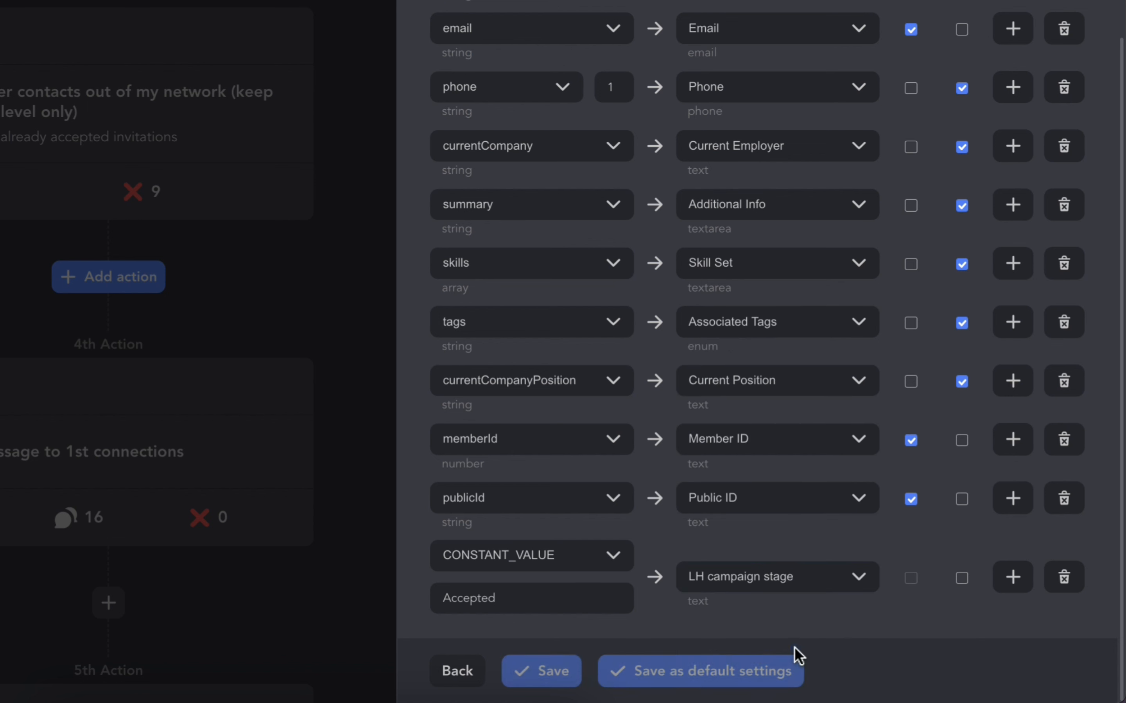
left_click(962, 580)
left_click(551, 671)
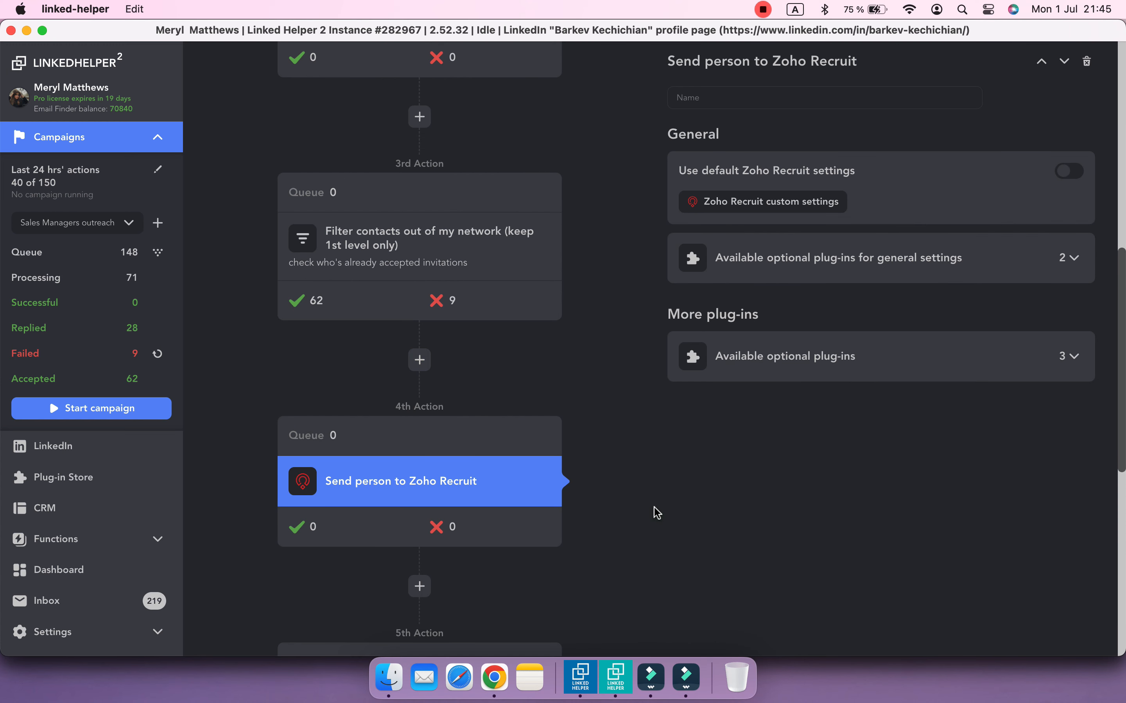
Add a Send person to external CRM action after the 5th action's message and continue to its Zoho Recruit configuration
scroll(658, 513, "down", 7)
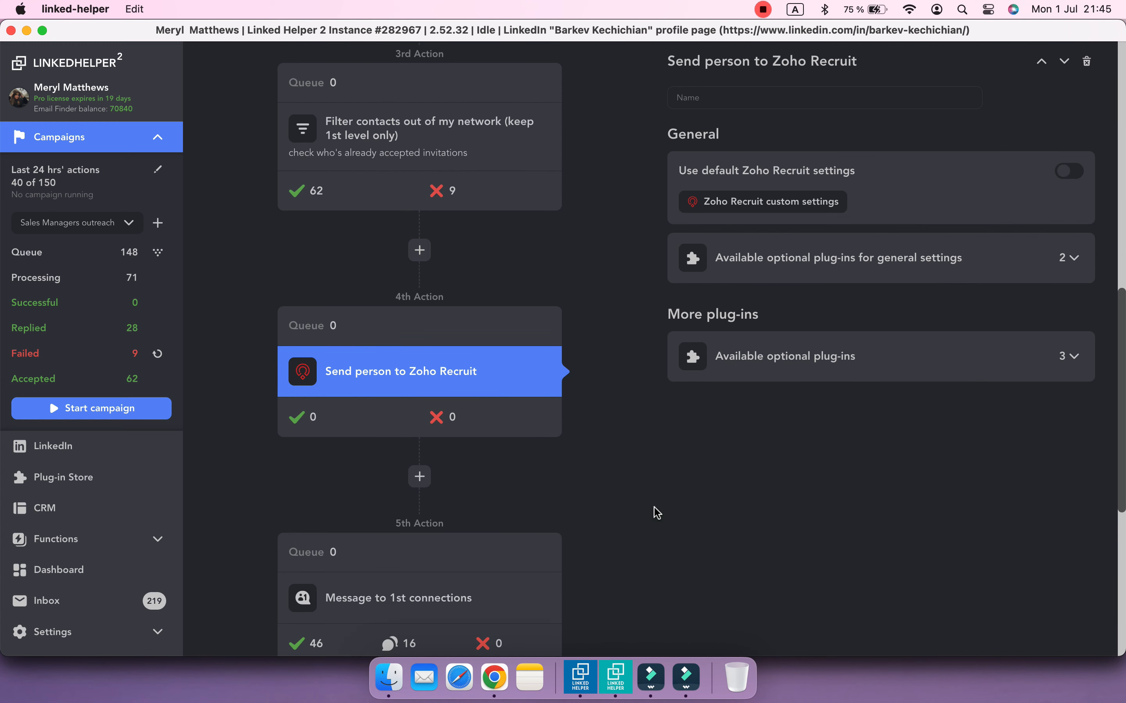
scroll(657, 513, "down", 5)
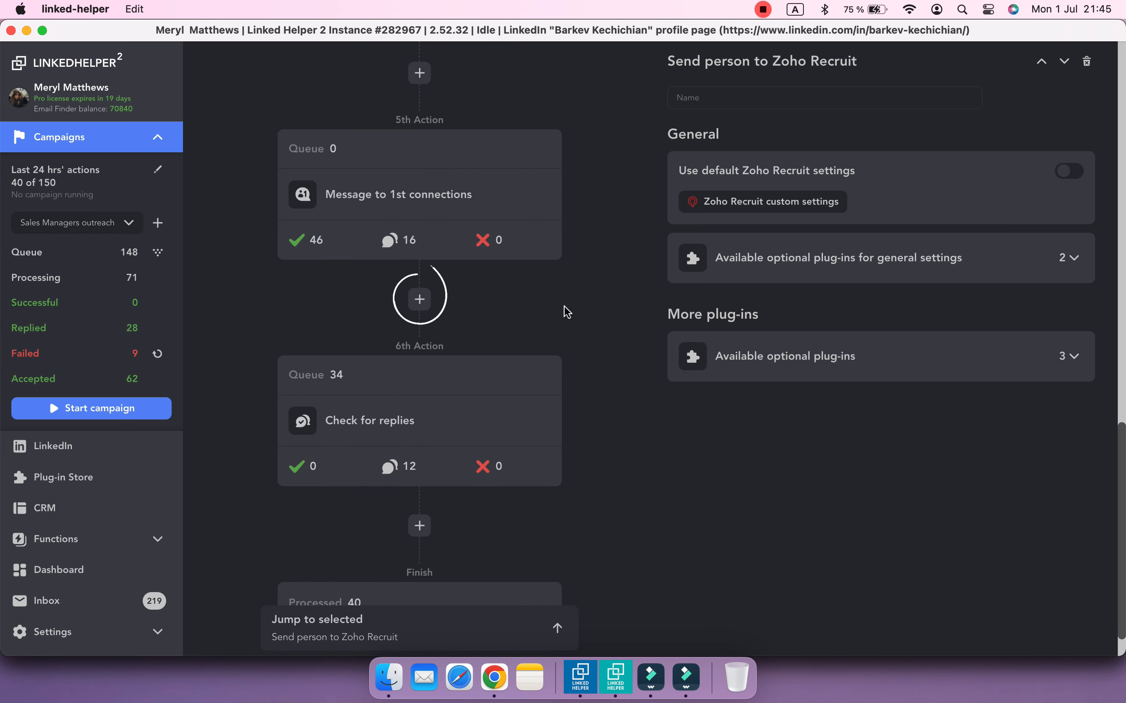
left_click(431, 308)
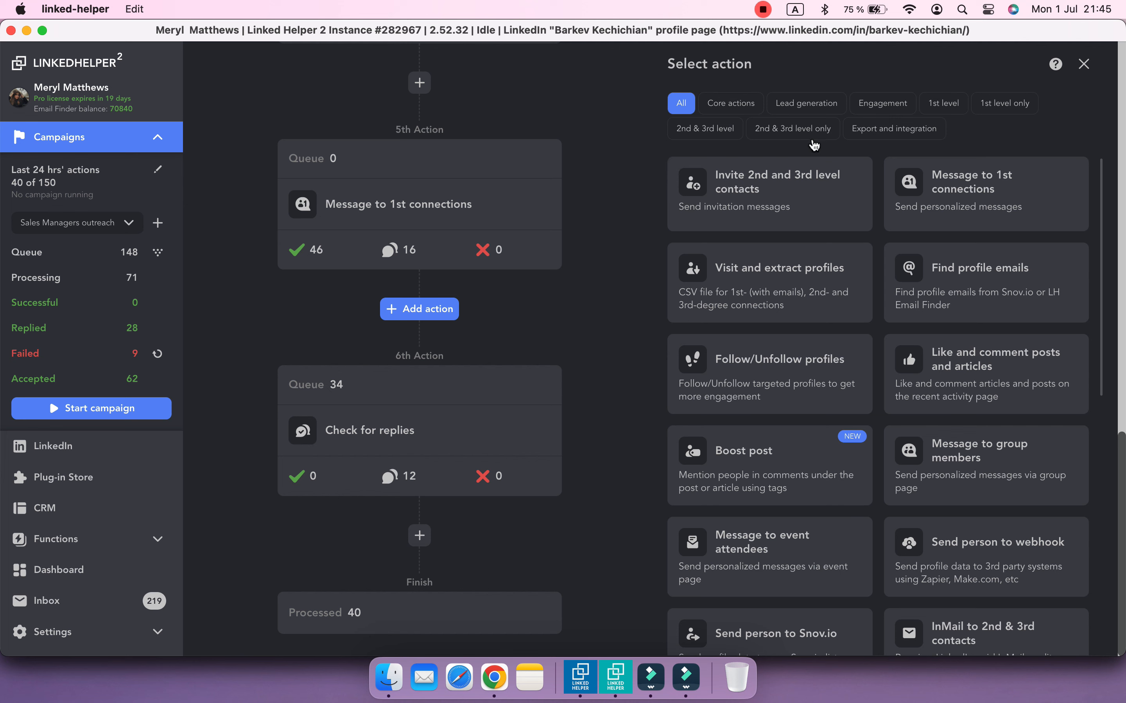
left_click(859, 134)
mouse_move(764, 415)
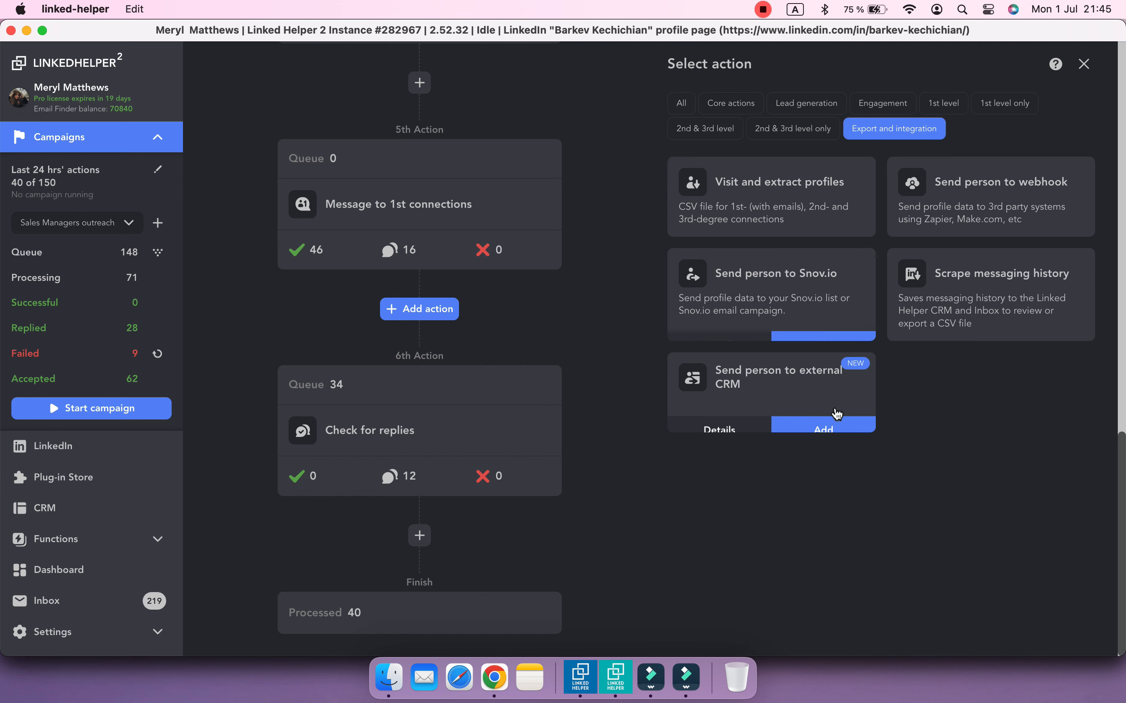
left_click(824, 418)
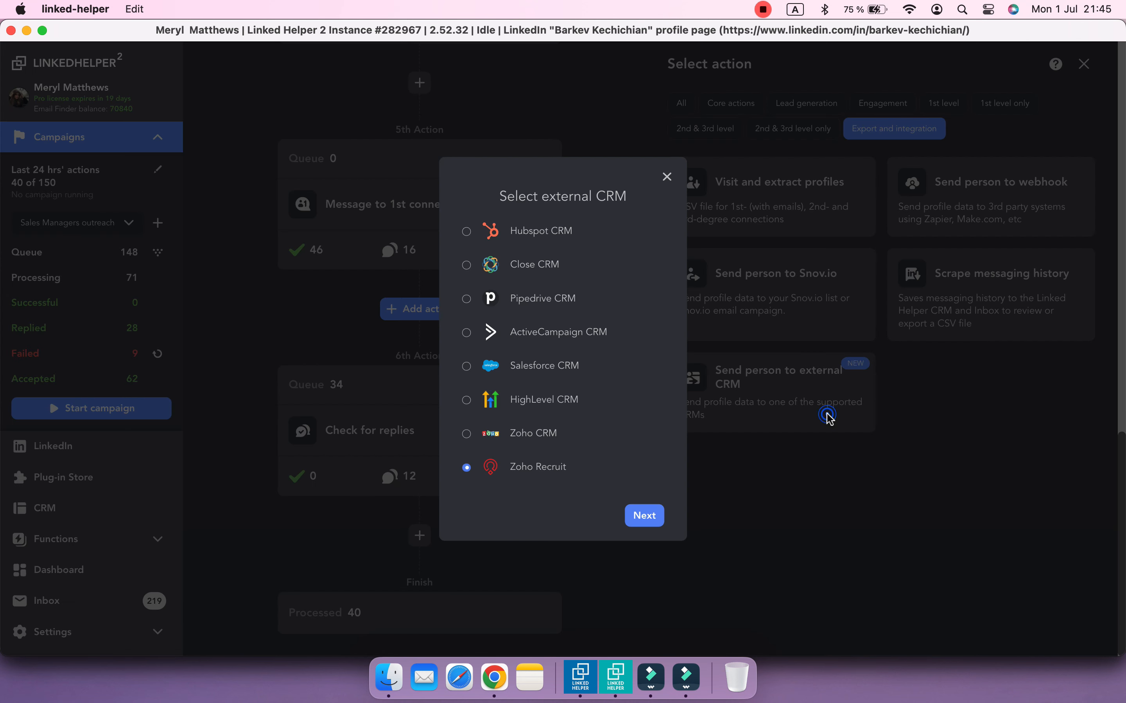
left_click(637, 521)
left_click(645, 416)
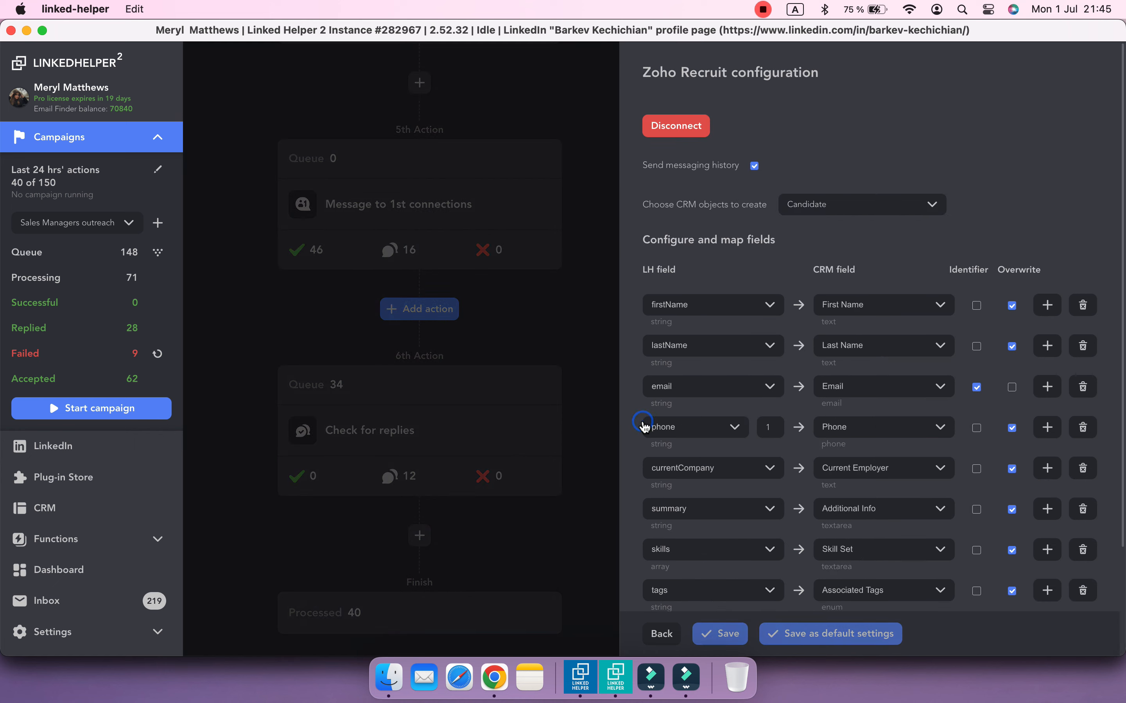
Add a CONSTANT_VALUE field mapping below the publicId row and set its constant value to "1st follow-up"
scroll(644, 427, "down", 3)
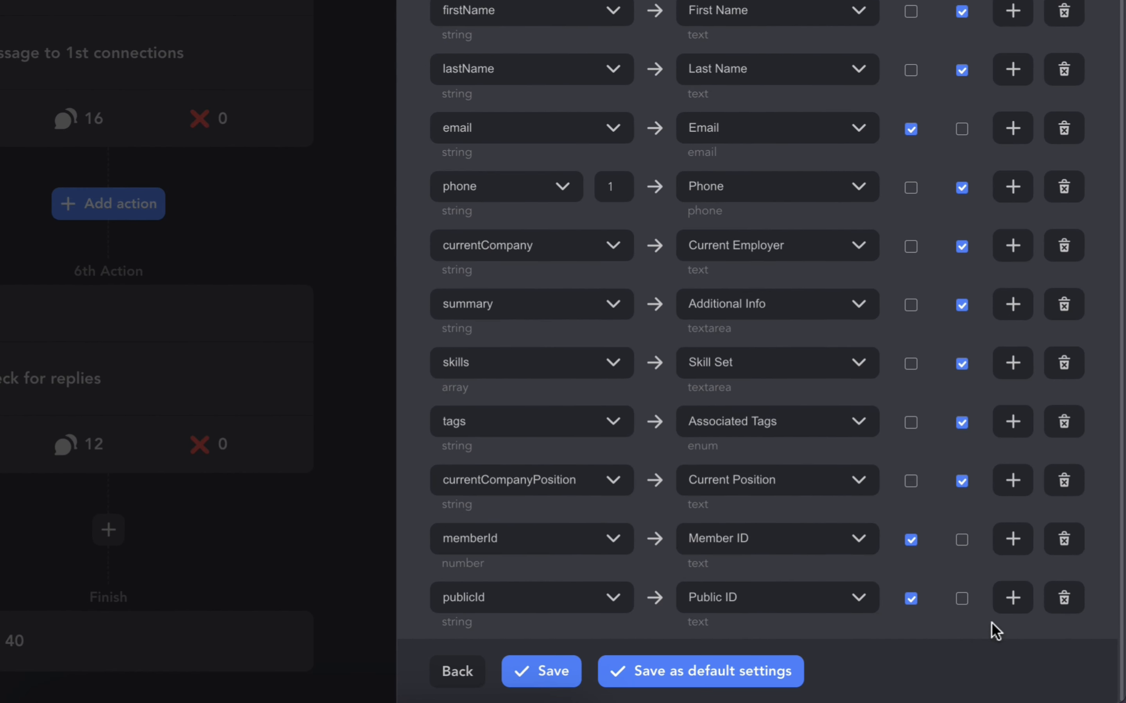
left_click(1007, 604)
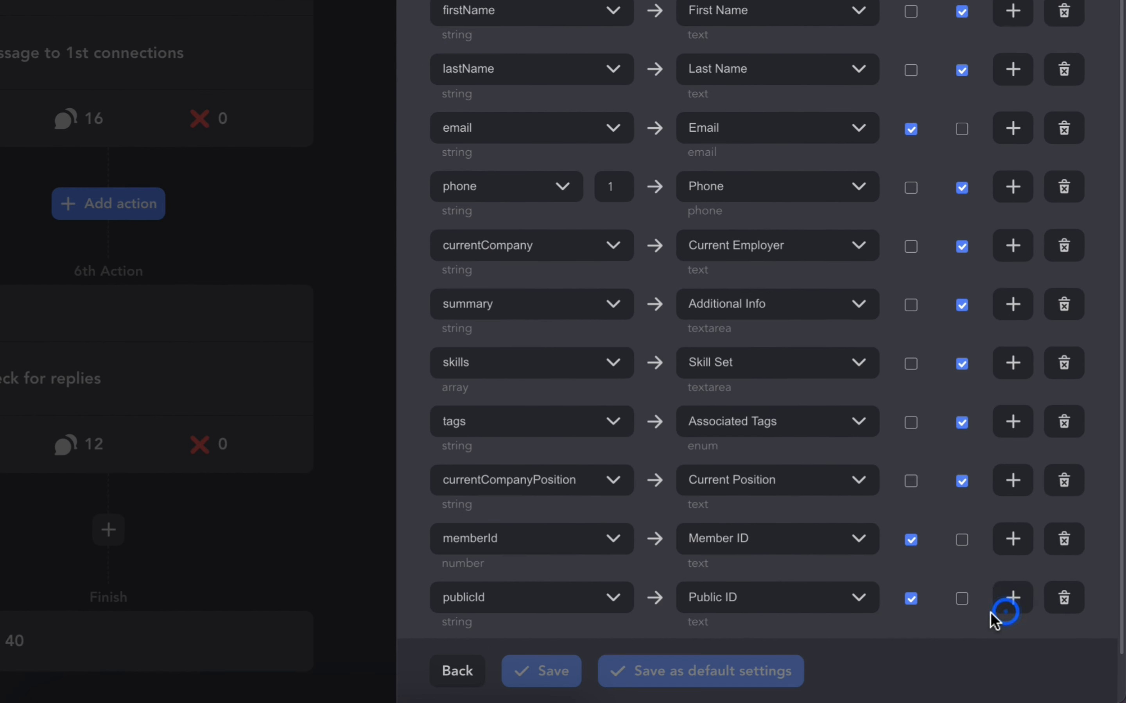
left_click(600, 609)
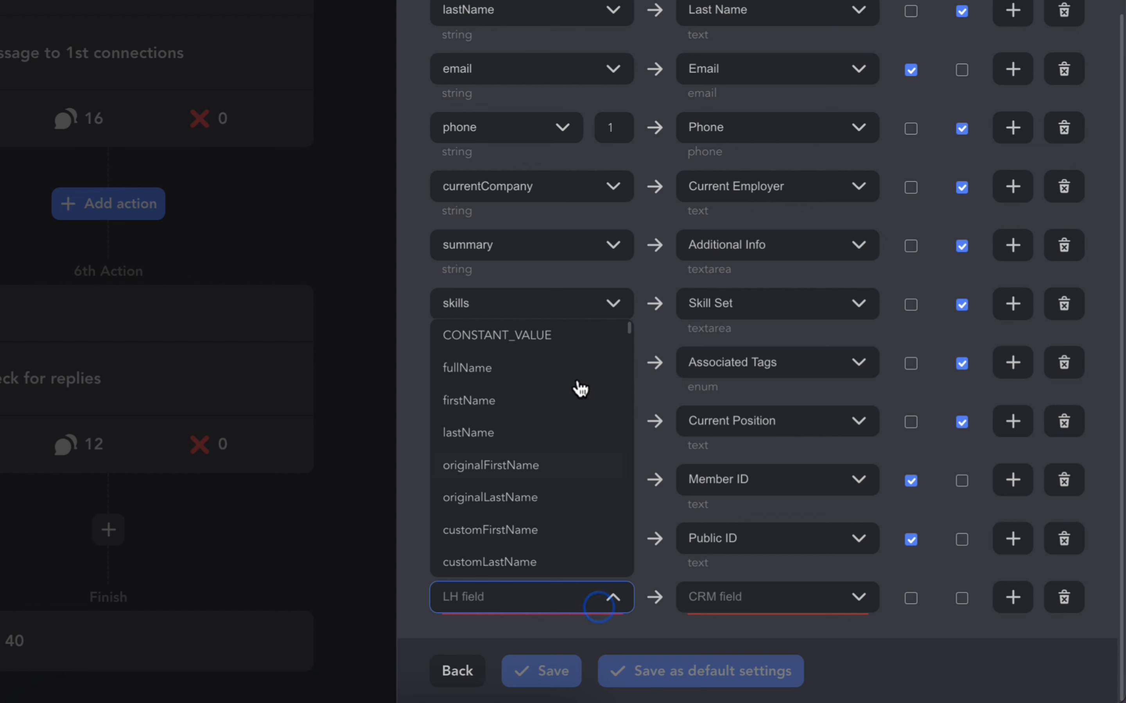
left_click(568, 346)
scroll(679, 536, "down", 1)
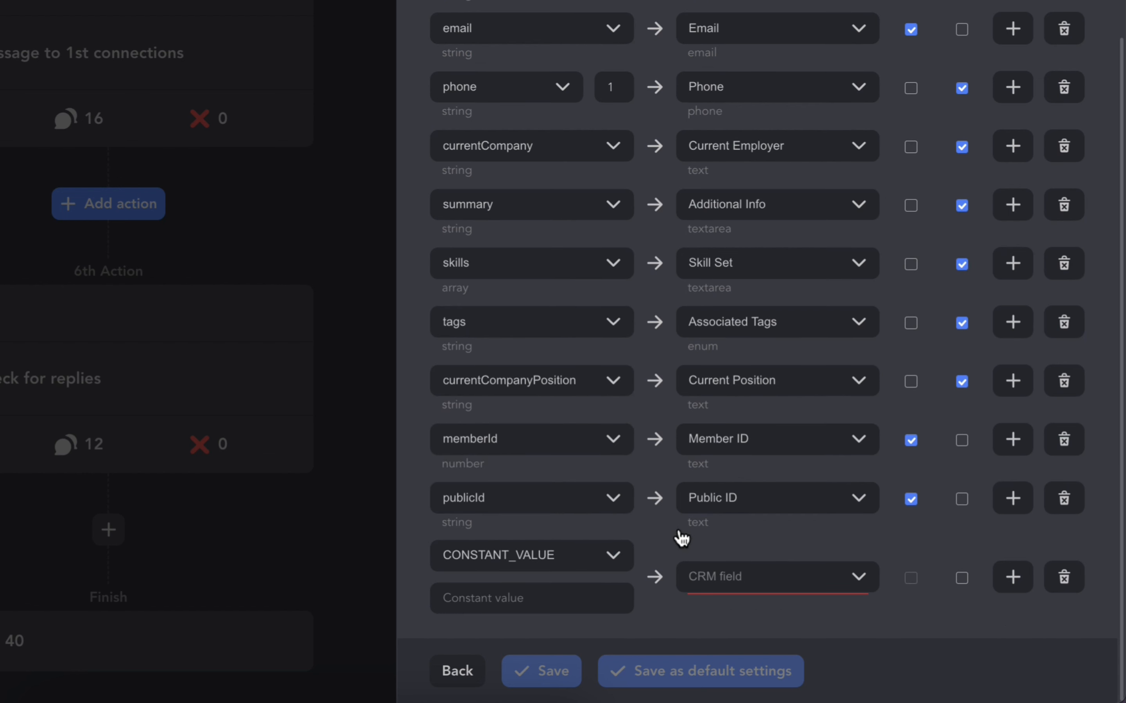
left_click(575, 596)
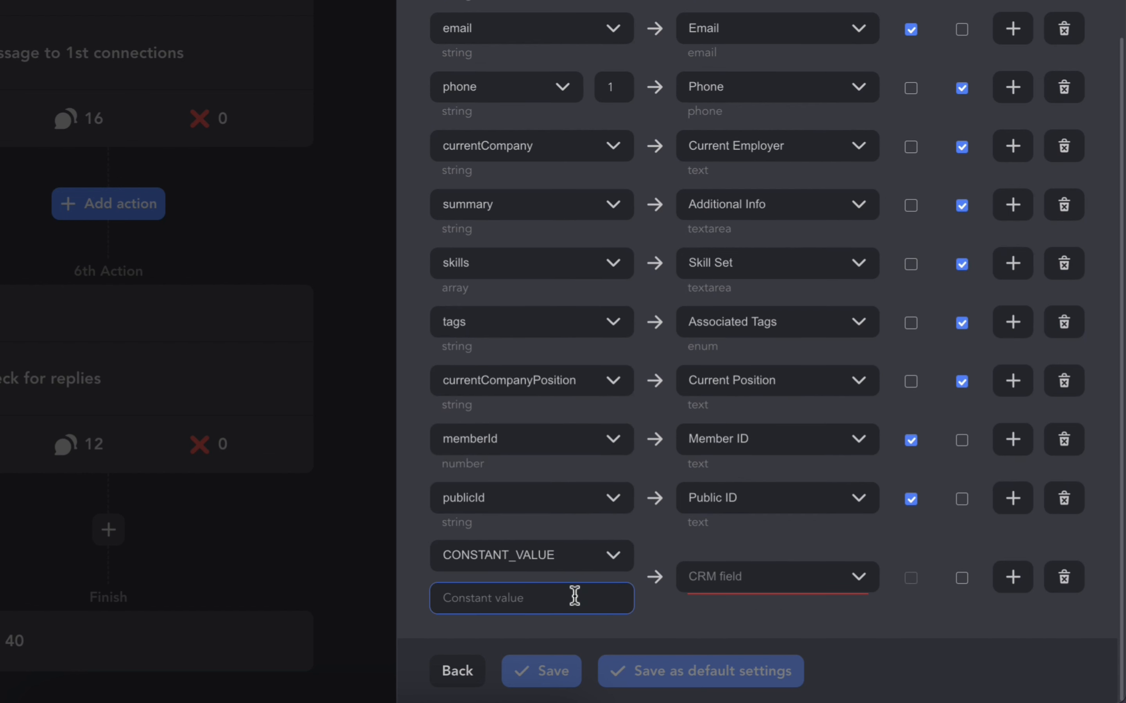
type("1st follow-up")
Map the "1st follow-up" constant to the LH campaign stage CRM field with overwriting enabled, and save the configuration
left_click(763, 587)
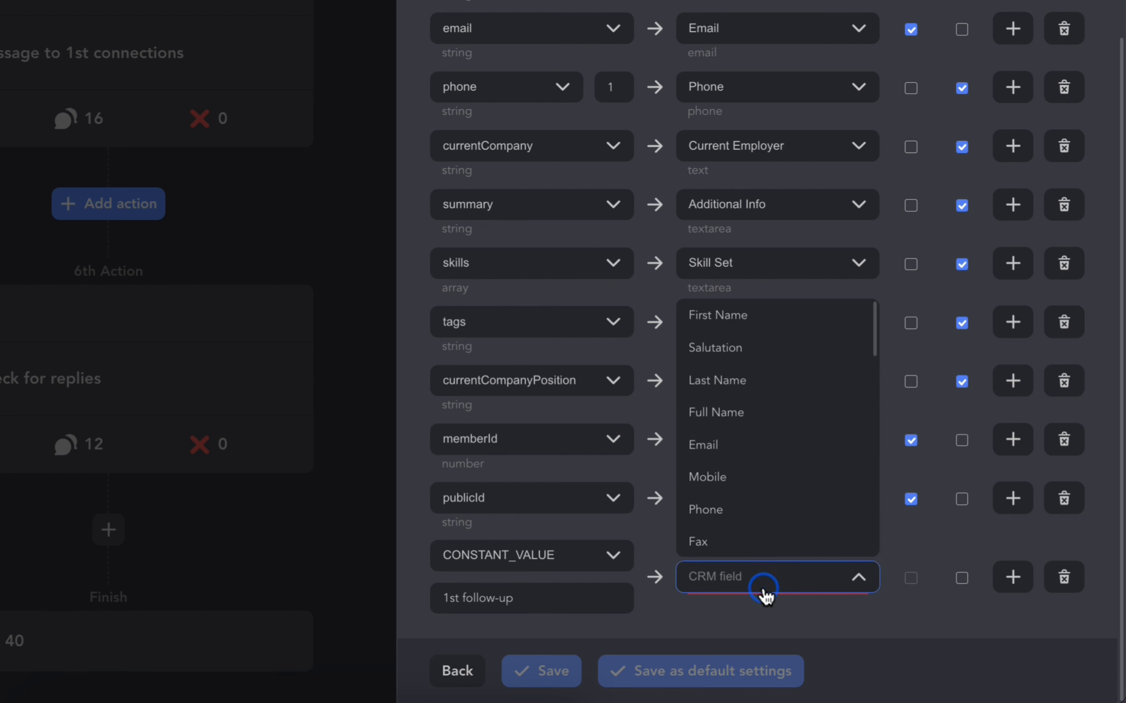
type("lh")
left_click(757, 616)
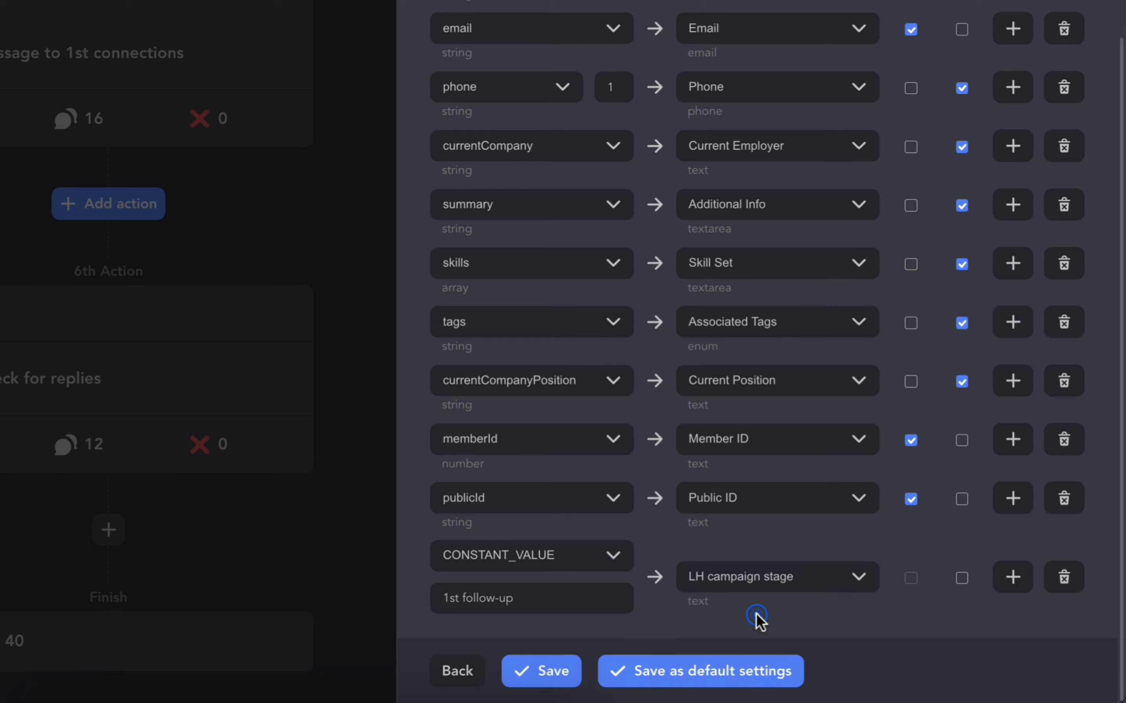
left_click(961, 578)
left_click(539, 673)
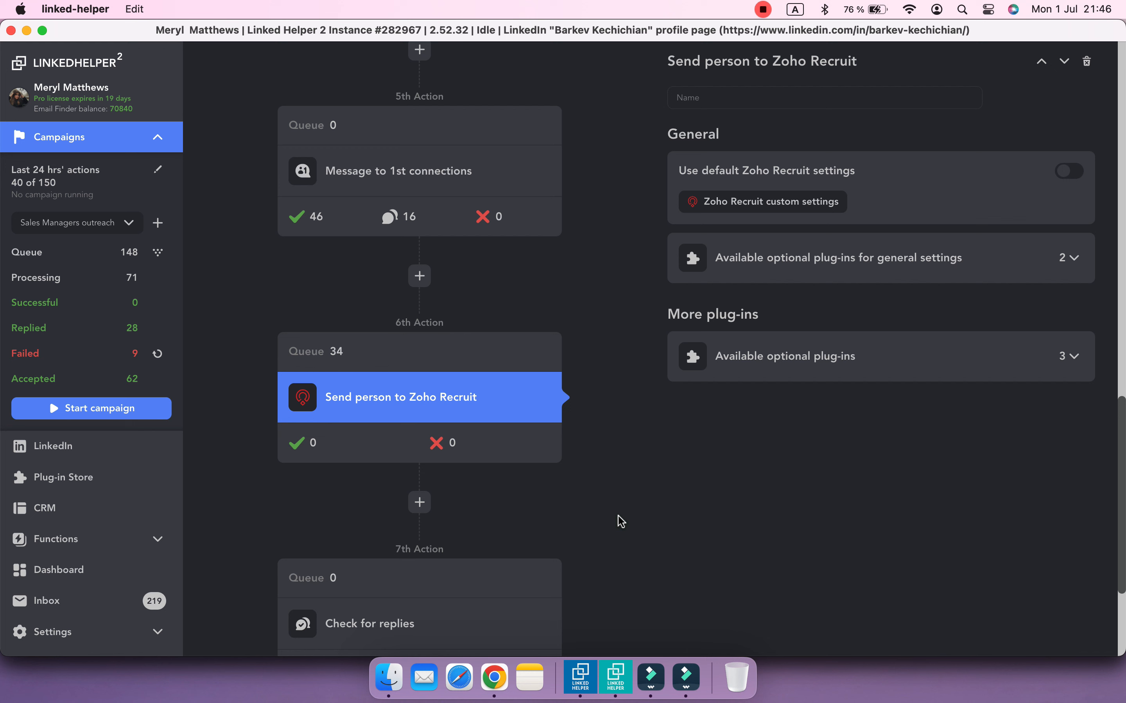
In the 5th action, Message to 1st connections, enable sending replied contacts to external CRM and select Zoho Recruit as the CRM
left_click(400, 219)
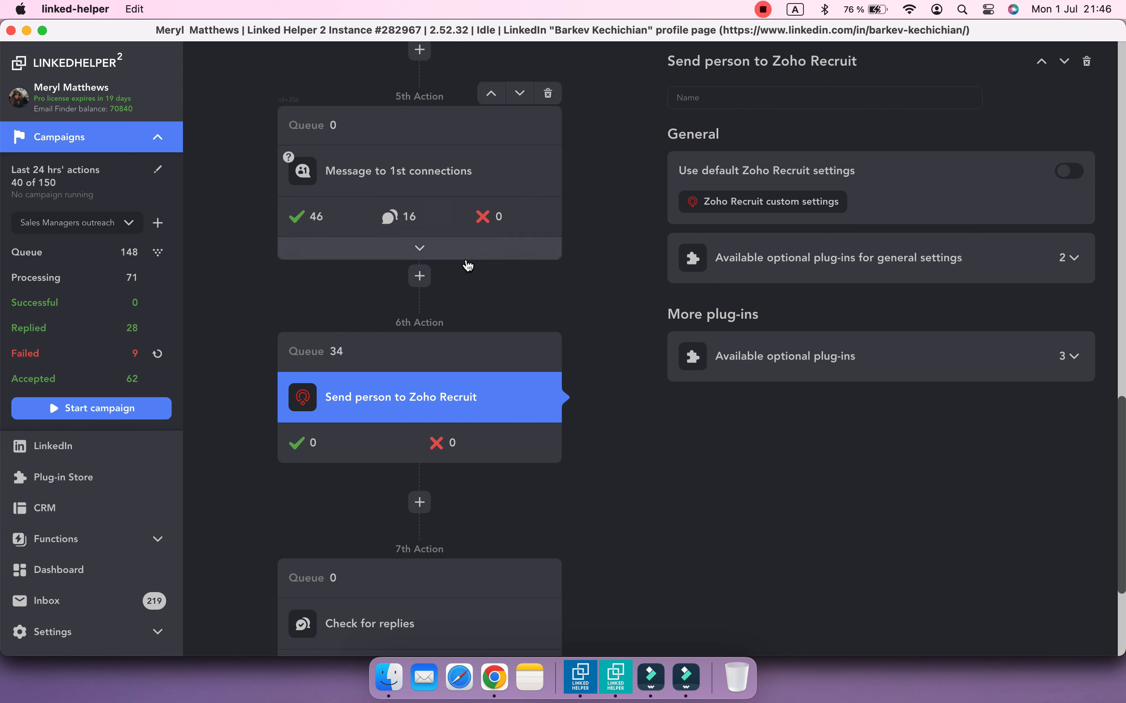
scroll(509, 307, "up", 3)
left_click(514, 336)
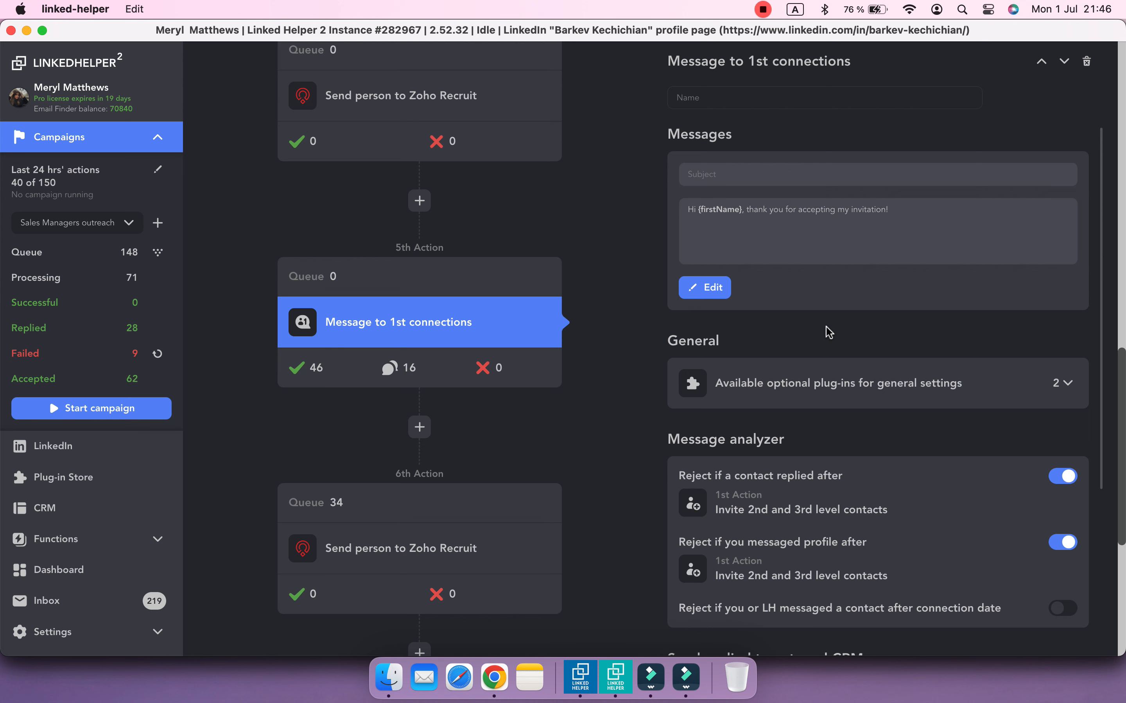
scroll(828, 332, "down", 5)
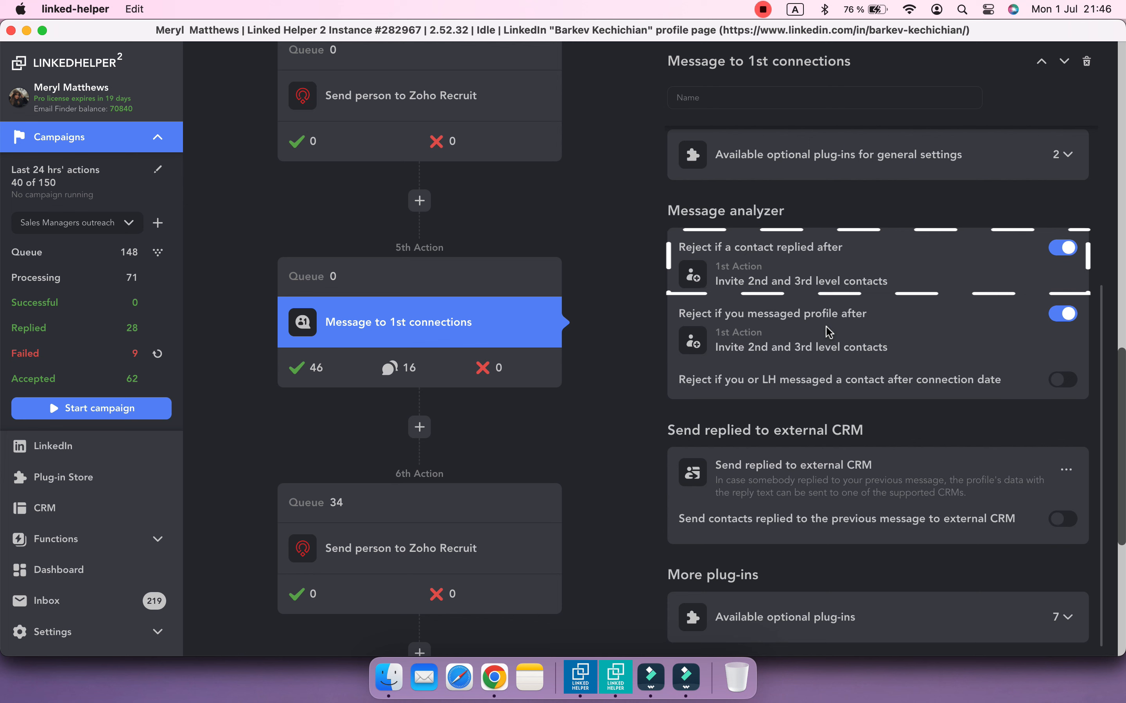
scroll(828, 332, "down", 1)
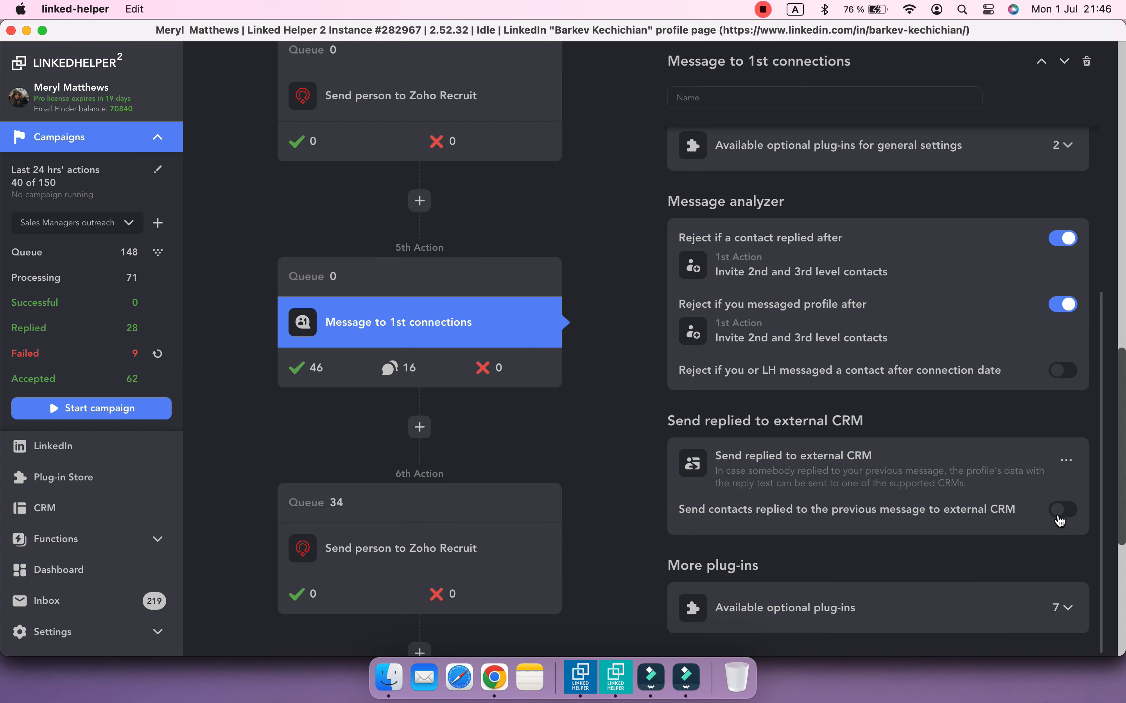
left_click(1064, 510)
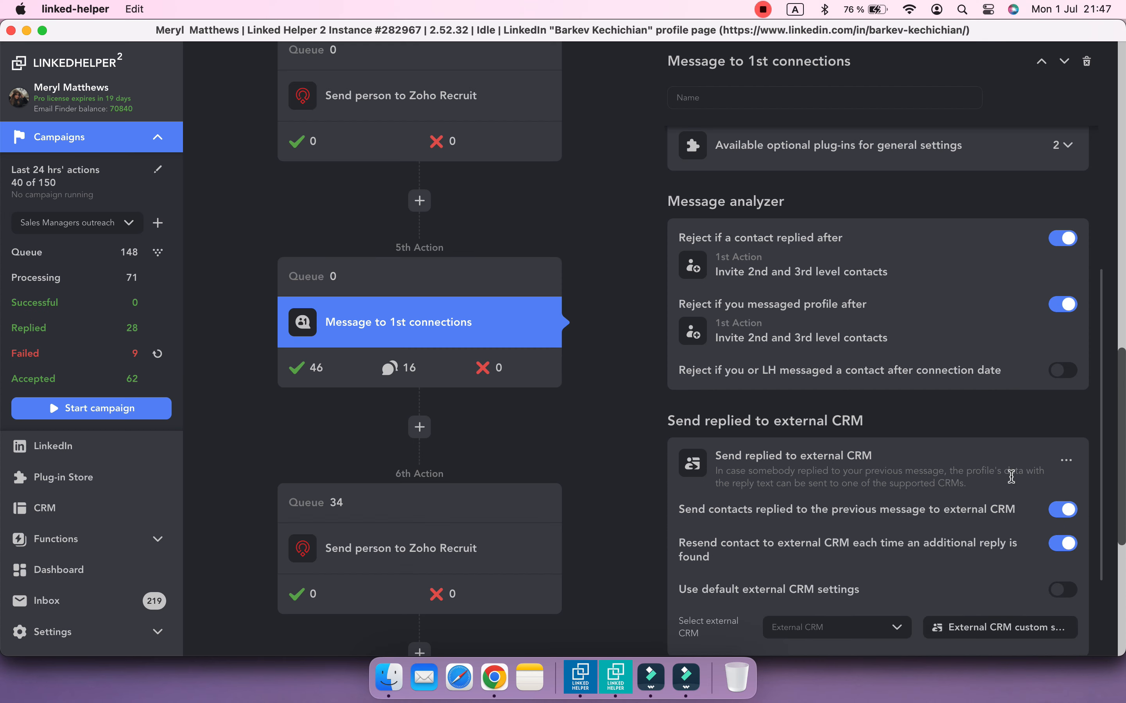
scroll(1010, 477, "down", 3)
left_click(887, 511)
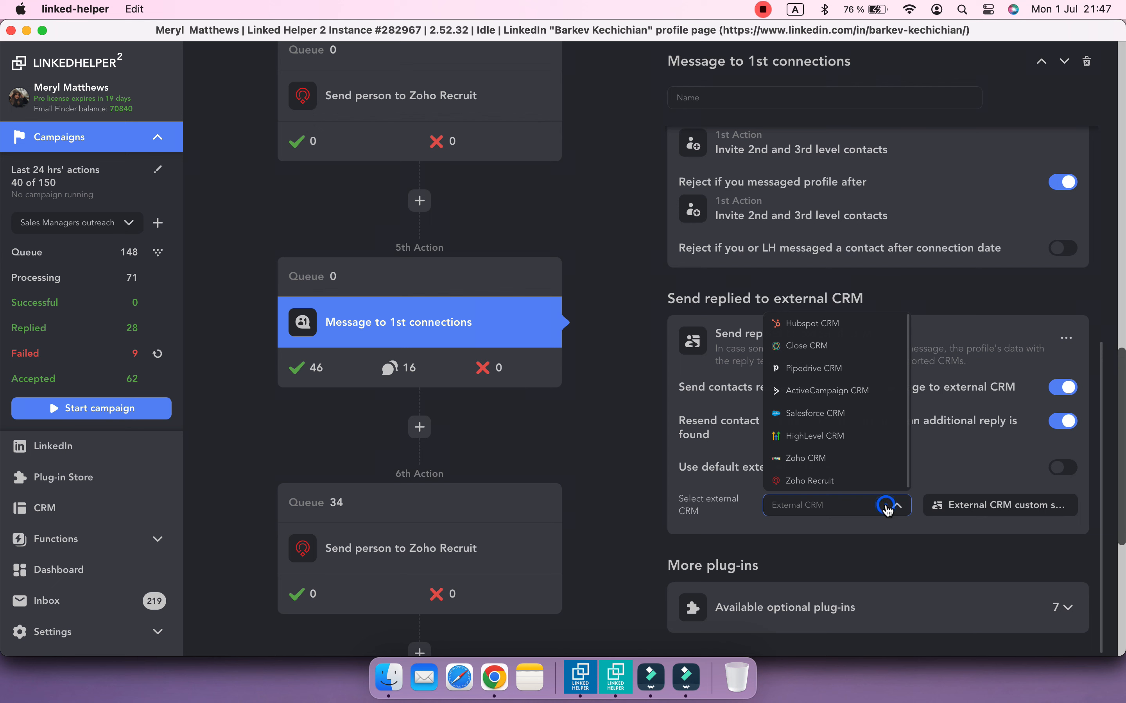
left_click(882, 489)
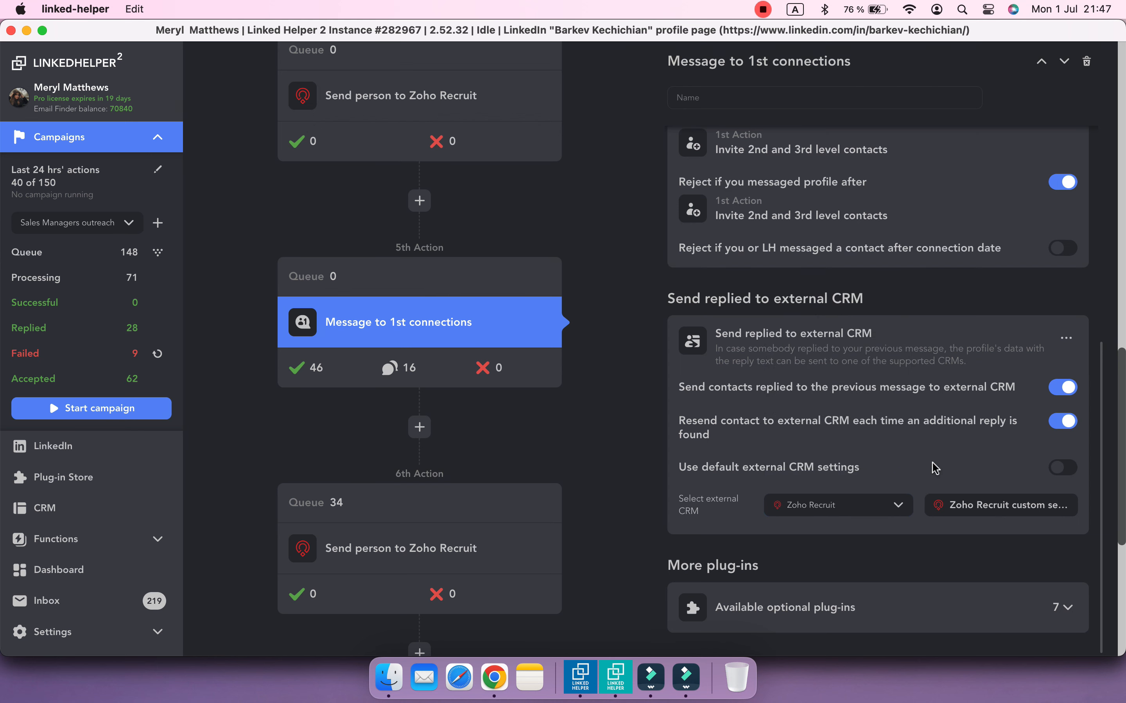
In the 5th action's Zoho Recruit custom settings, add a CONSTANT_VALUE field mapping below the publicId row with the constant "Replied to invite"
left_click(940, 507)
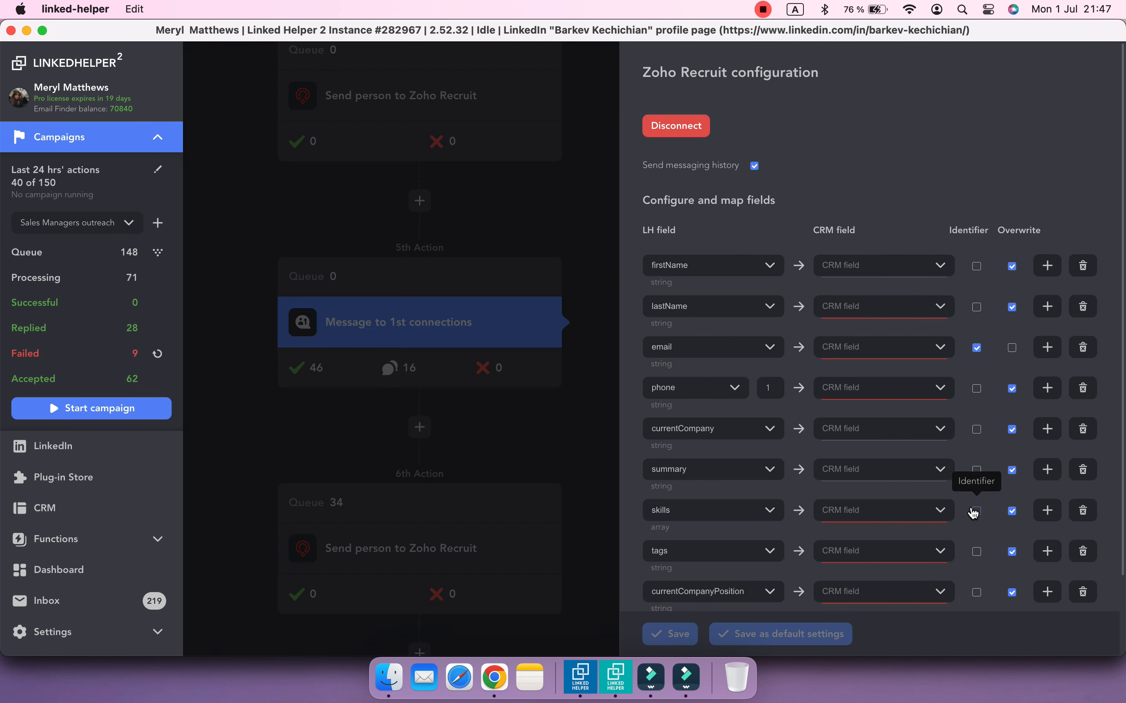
scroll(959, 519, "down", 4)
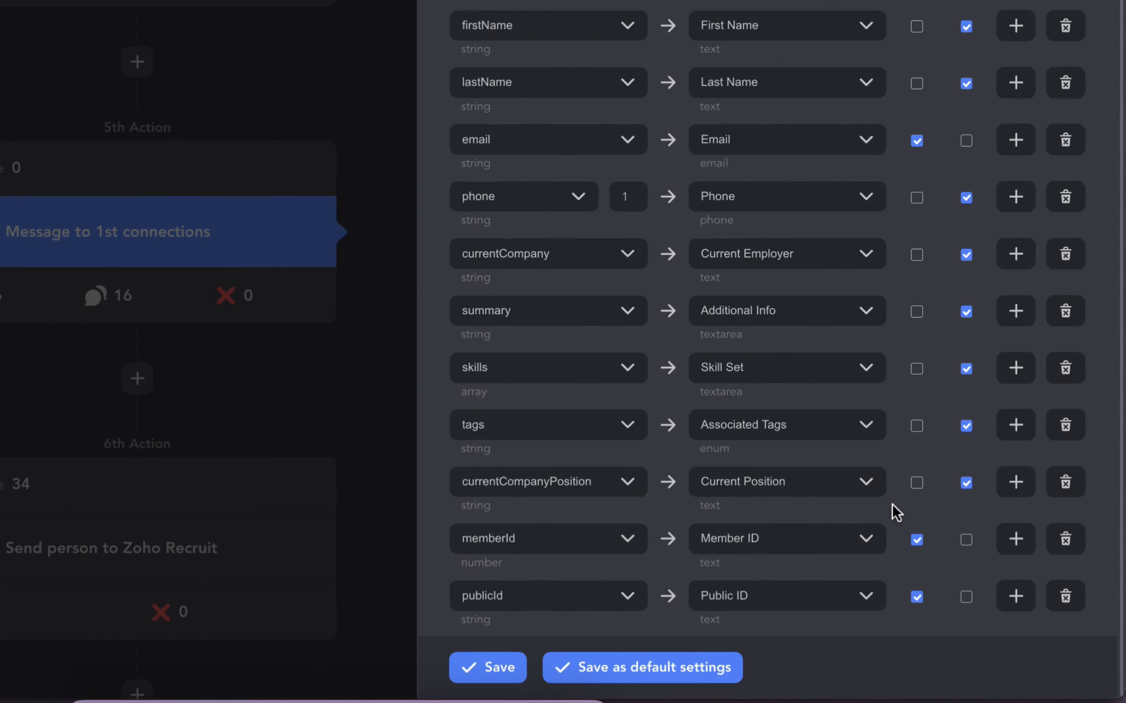
left_click(1000, 601)
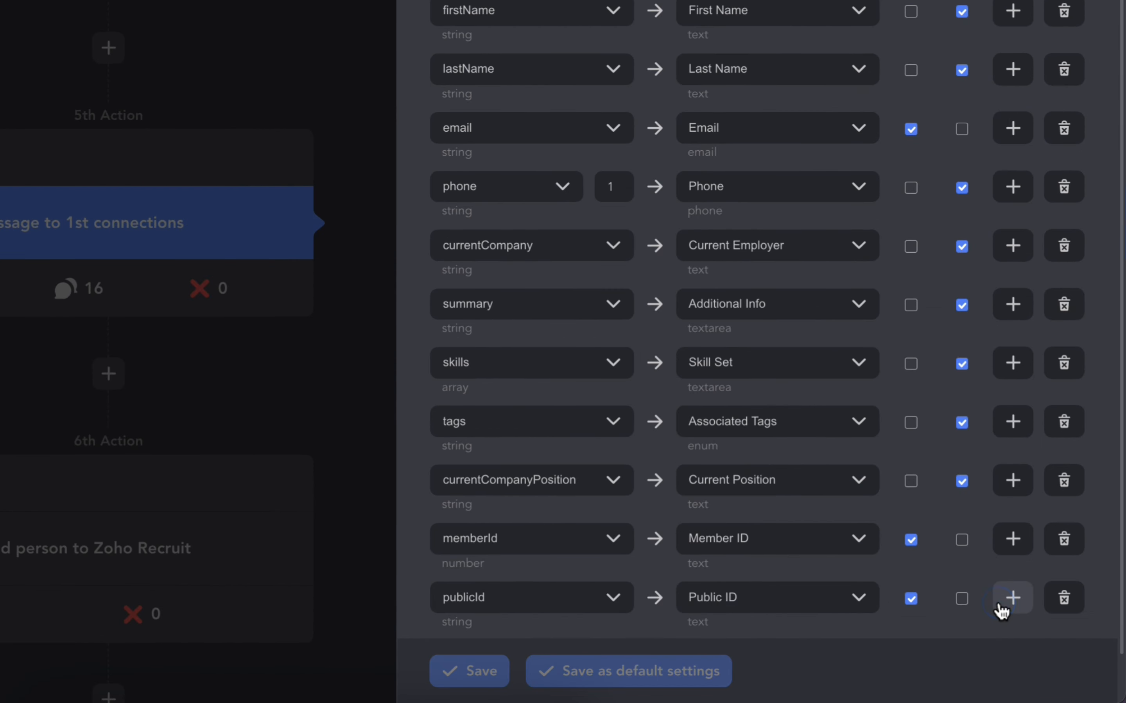
left_click(552, 595)
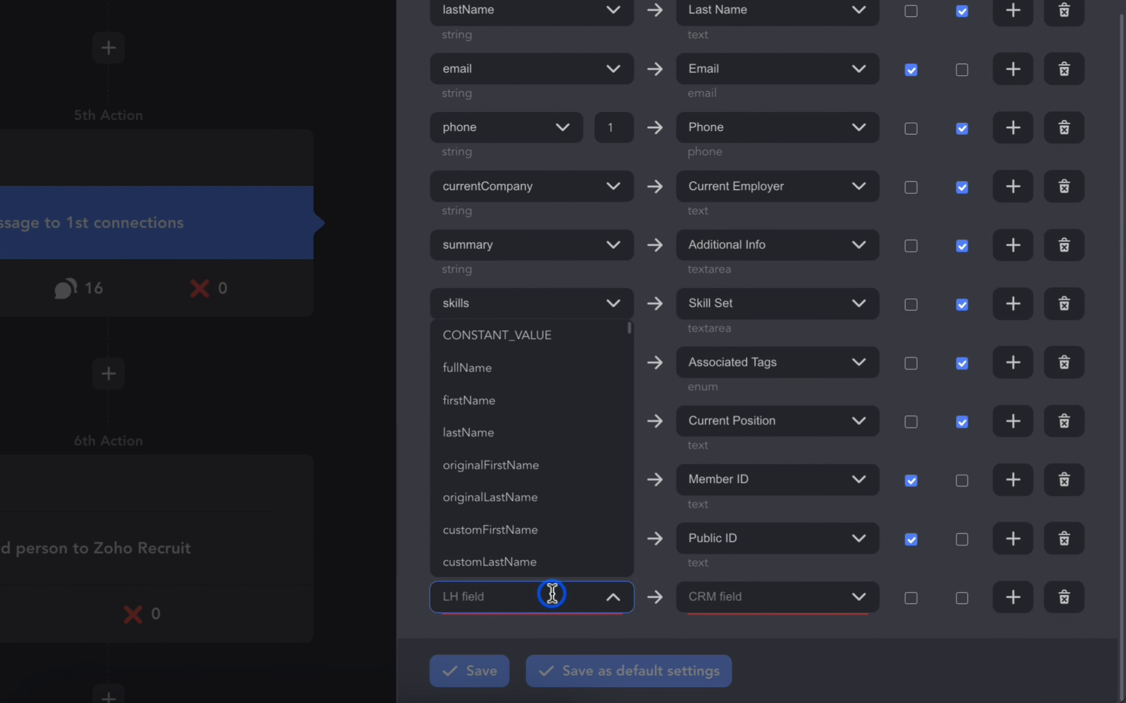
left_click(555, 337)
scroll(656, 561, "down", 1)
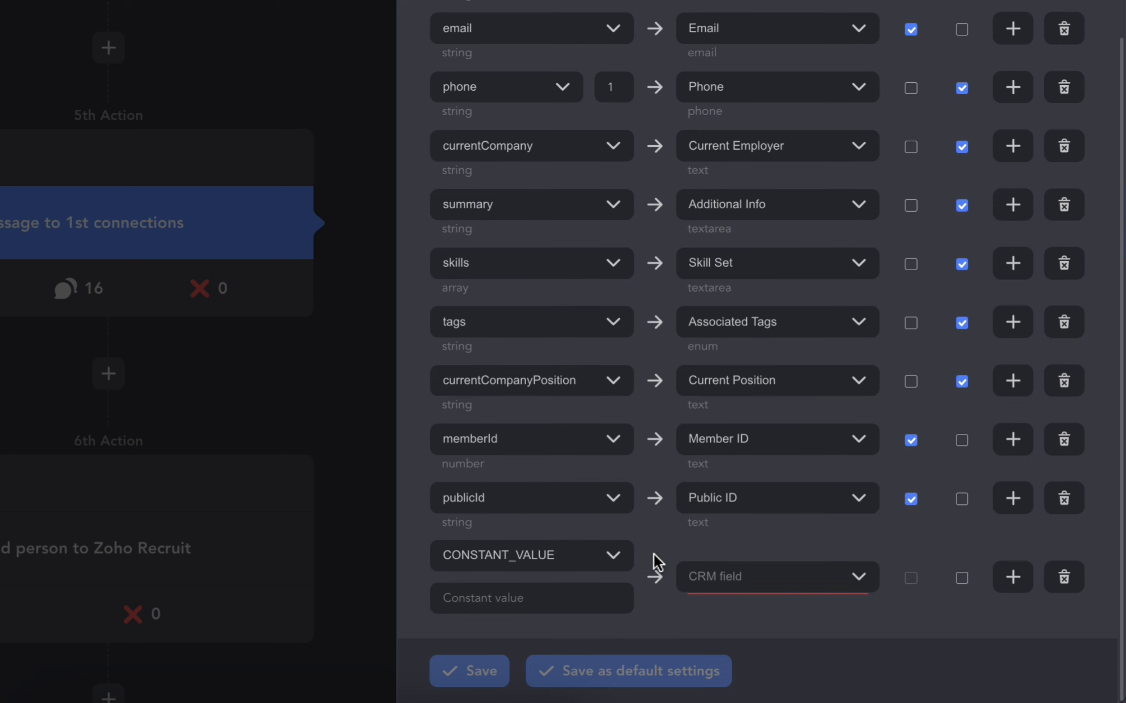
left_click(558, 600)
type("Replied to invite")
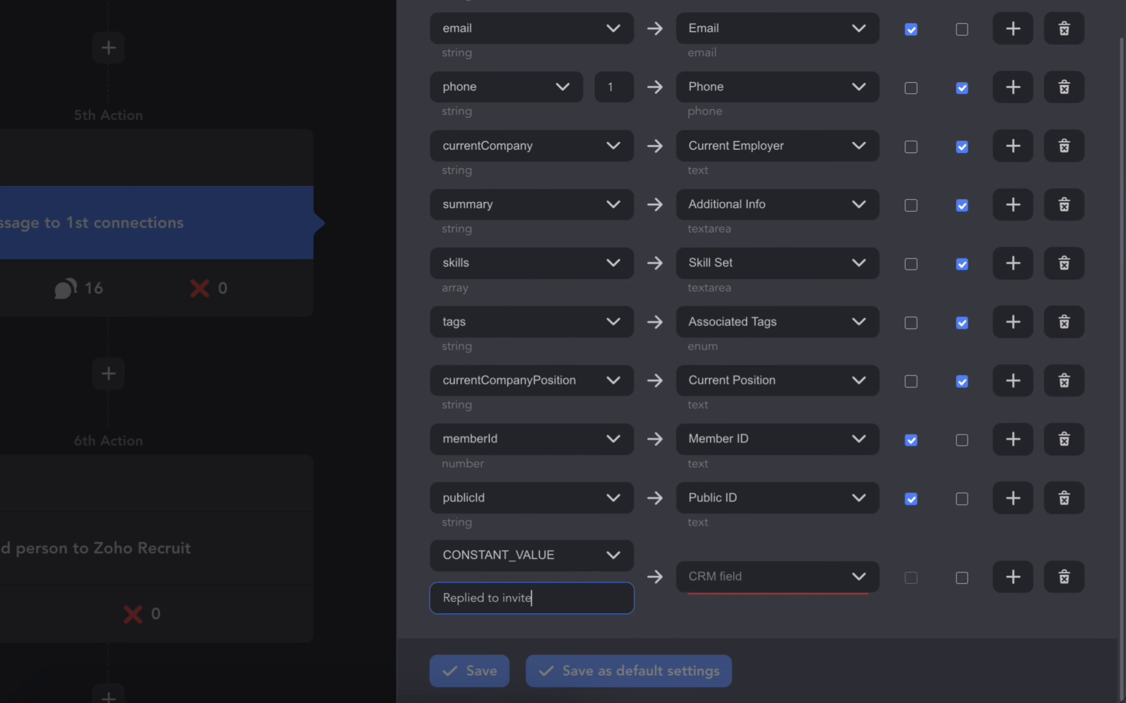
Map the "Replied to invite" constant to the LH campaign stage CRM field with overwriting enabled, and save the configuration
left_click(750, 594)
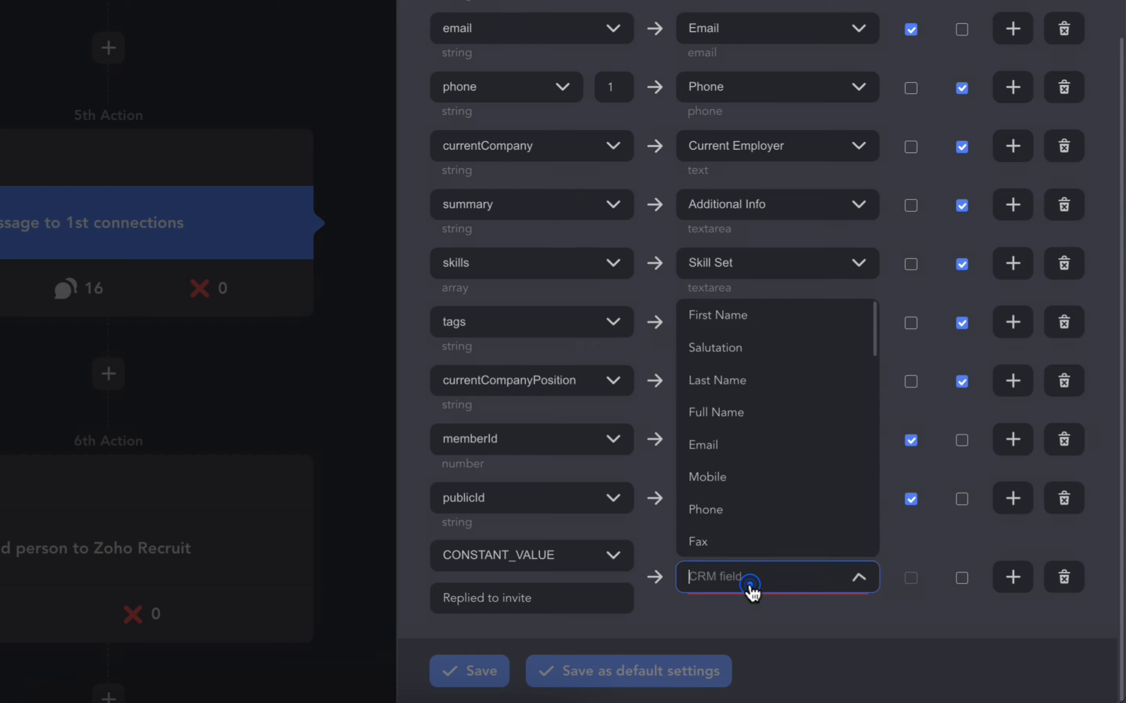
type("lh")
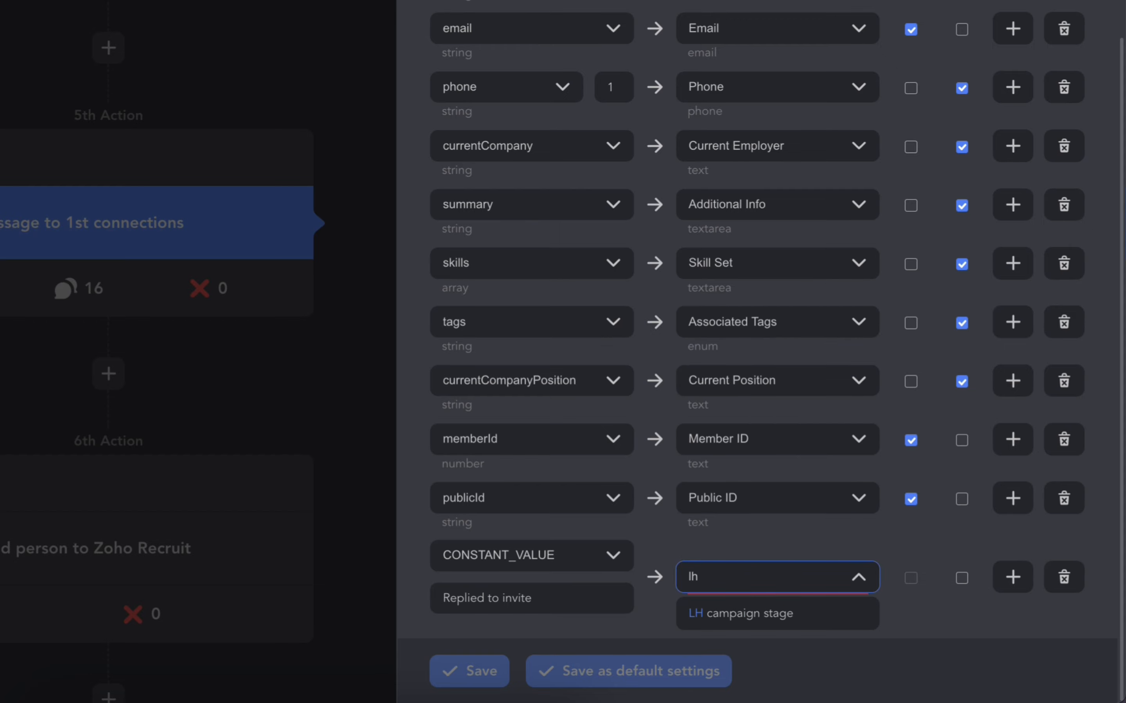
left_click(773, 623)
left_click(959, 582)
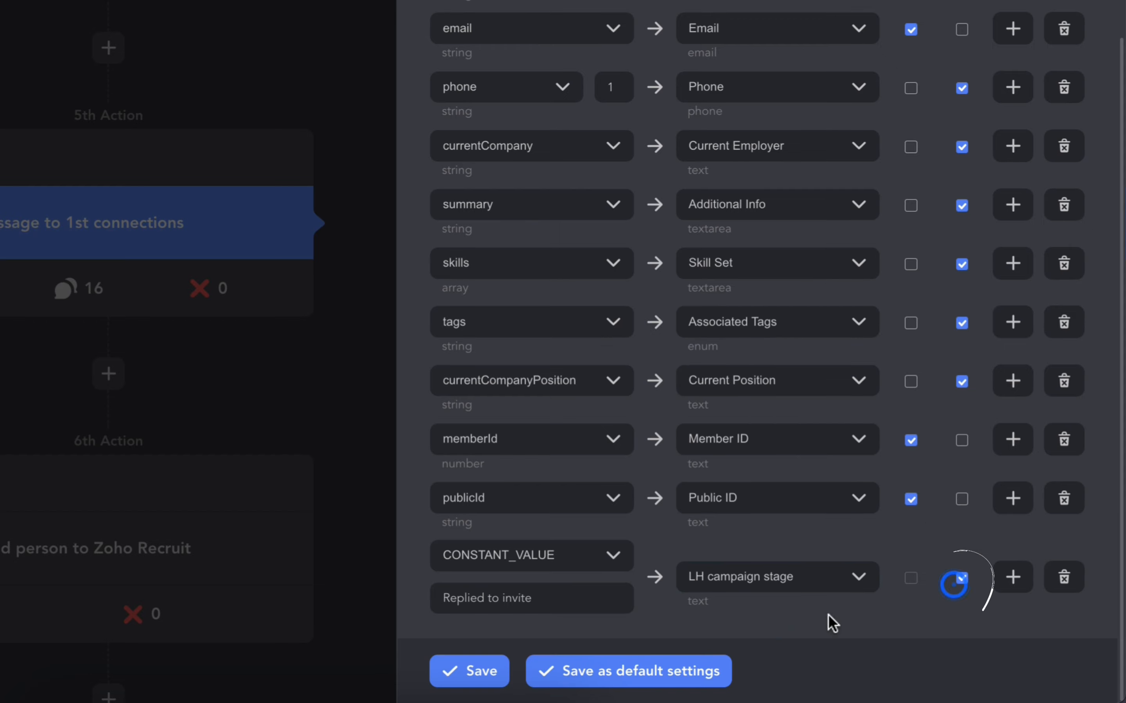
left_click(468, 672)
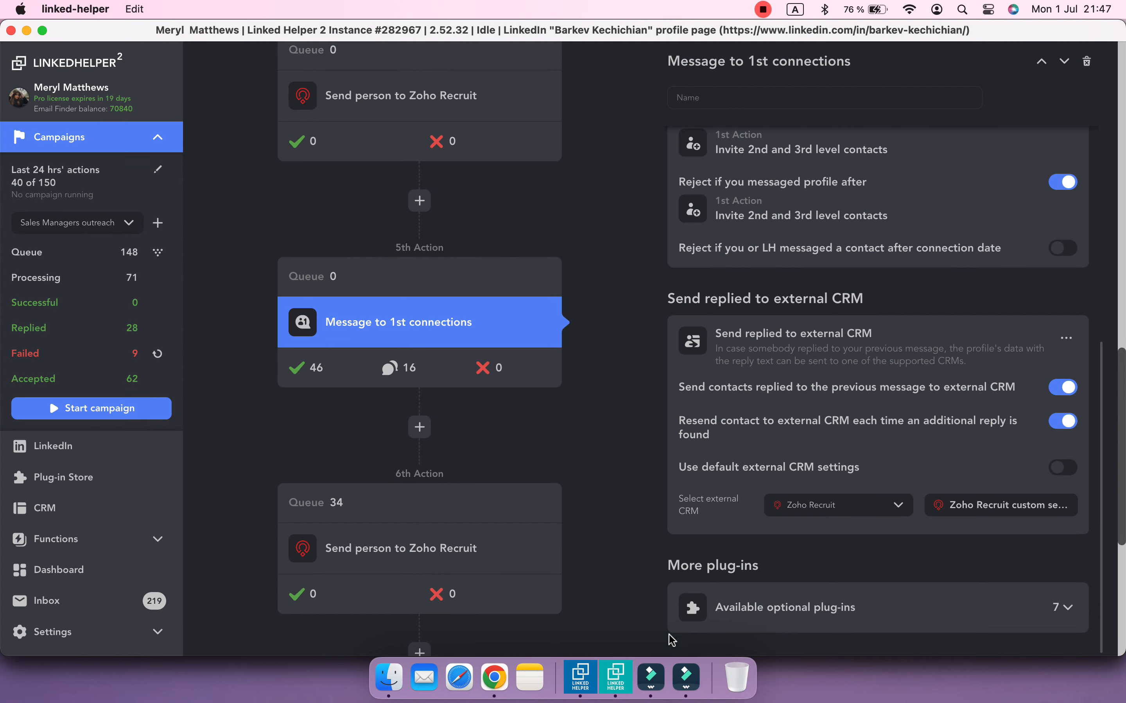
In the 7th action, Check for replies, enable sending replied contacts to external CRM and select Zoho Recruit as the CRM
scroll(575, 467, "down", 10)
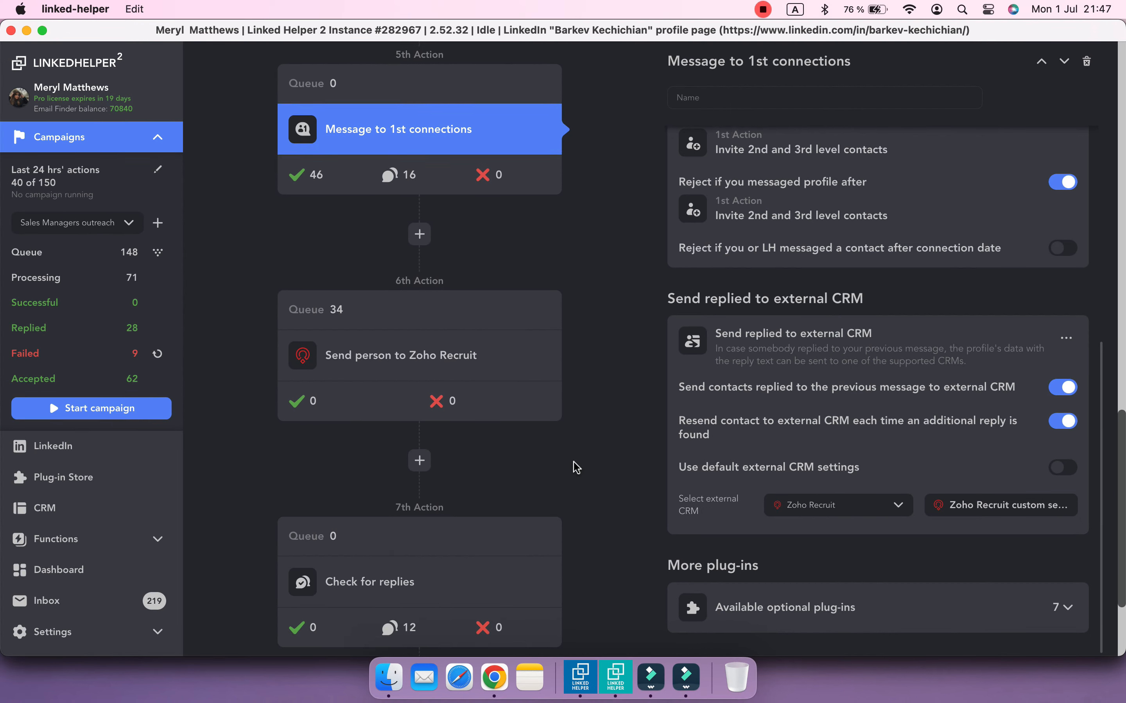
left_click(430, 387)
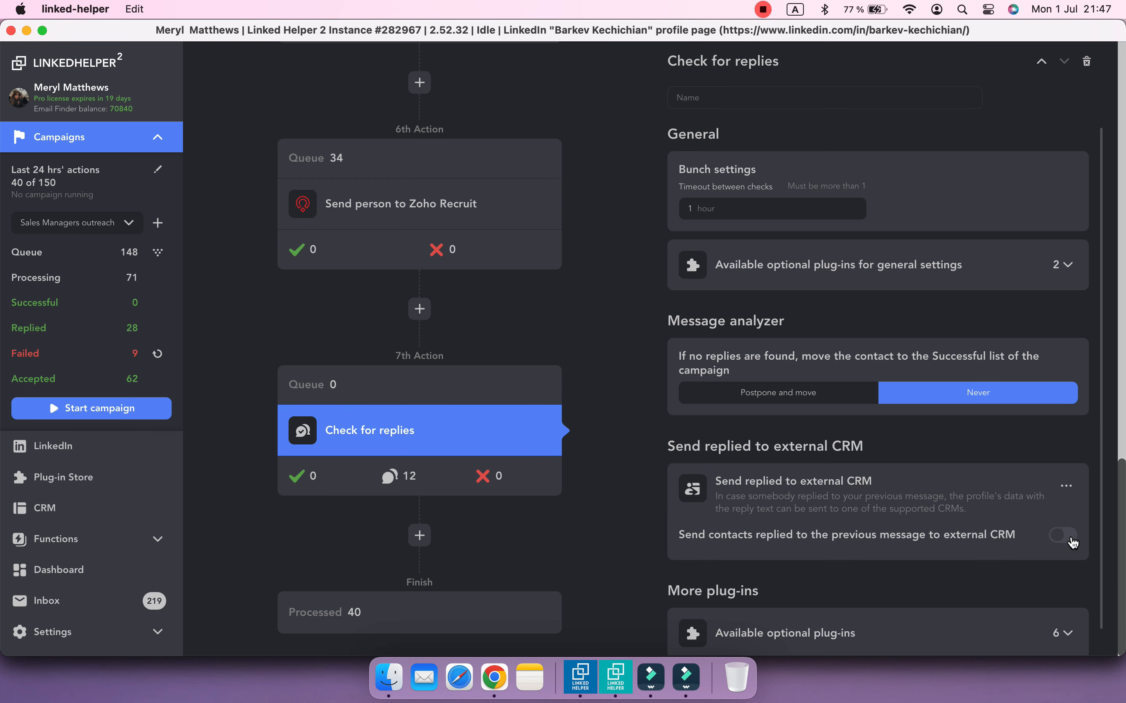
left_click(1063, 535)
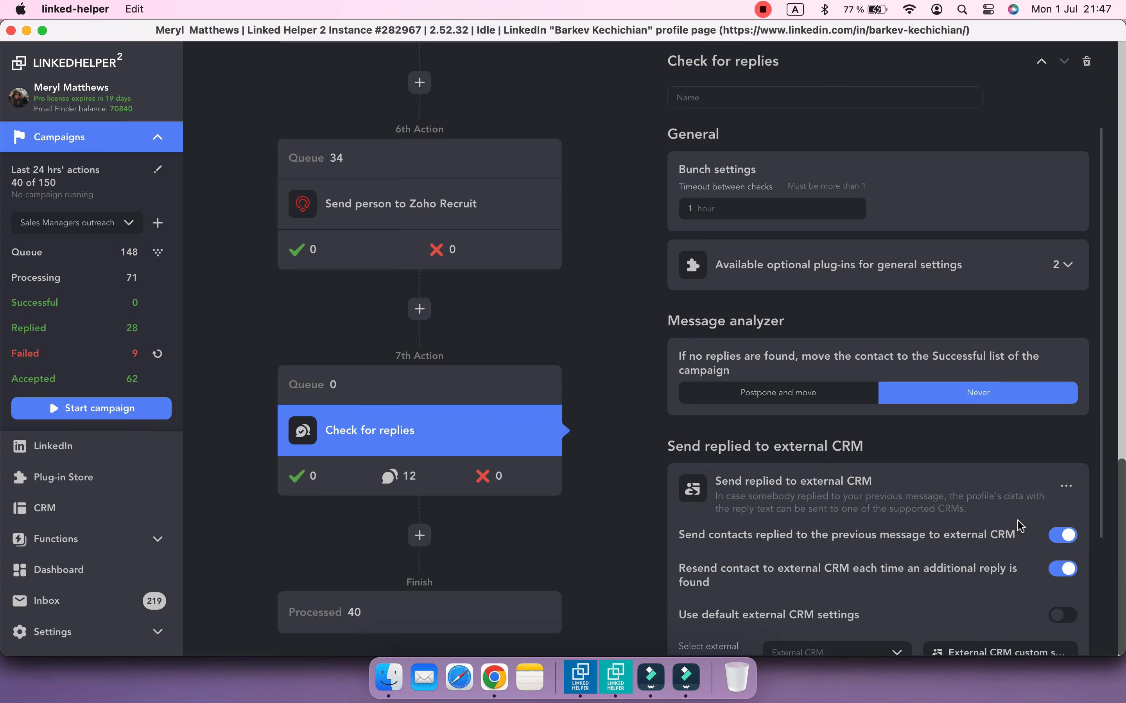
scroll(1020, 528, "down", 3)
left_click(842, 512)
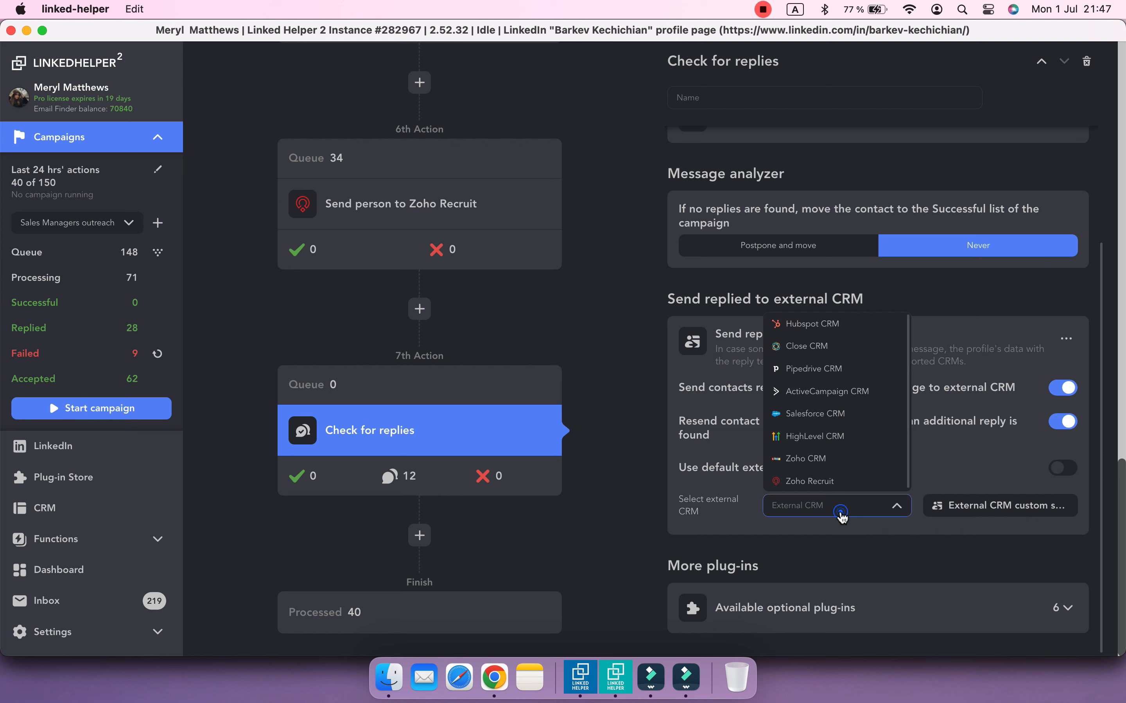
left_click(842, 487)
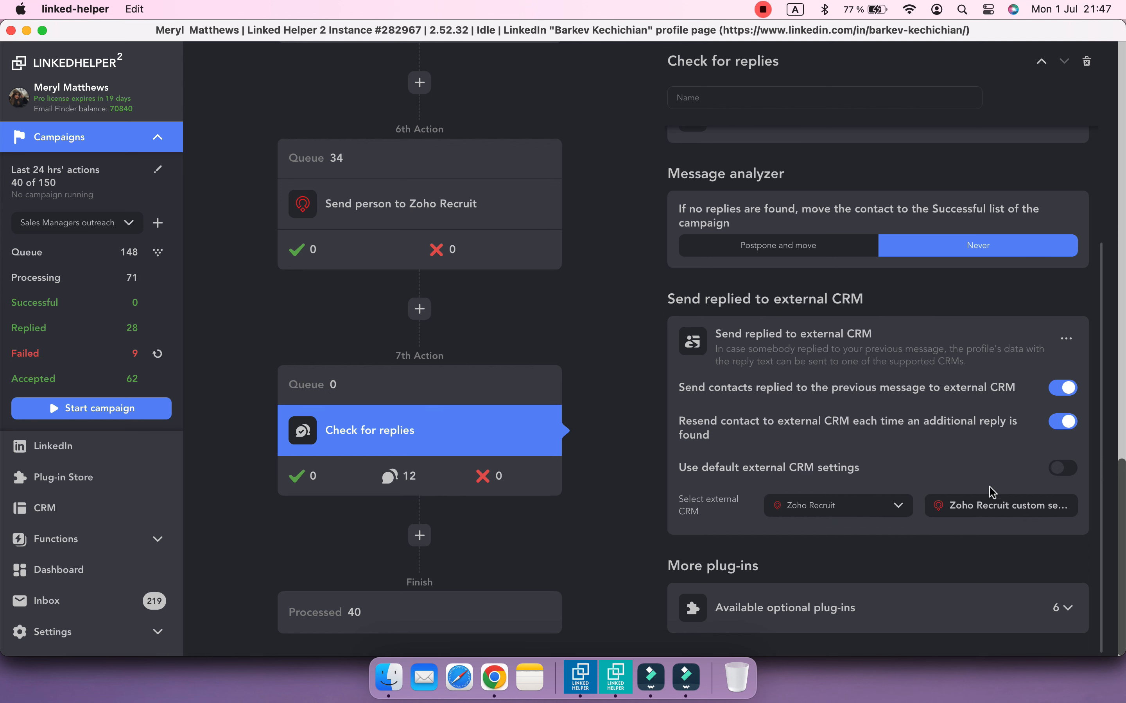
In the 7th action's Zoho Recruit custom settings, add a CONSTANT_VALUE mapping below the publicId row with the constant "Replied to 1st follow-up"
left_click(949, 506)
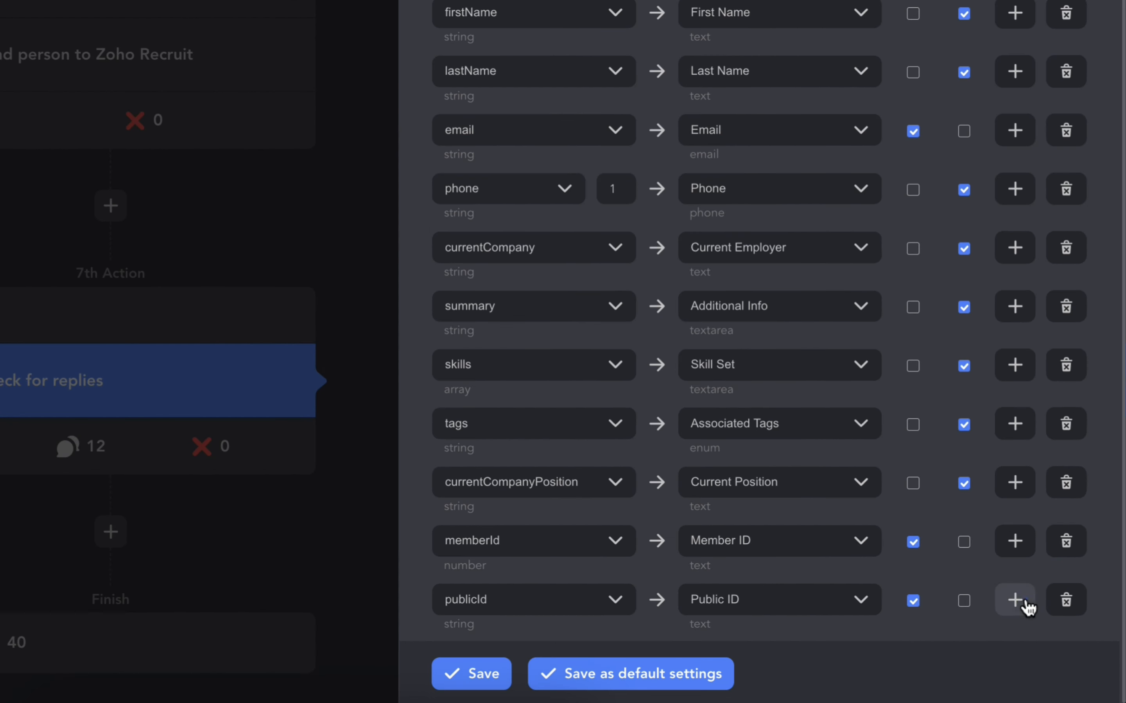
left_click(1015, 601)
left_click(513, 603)
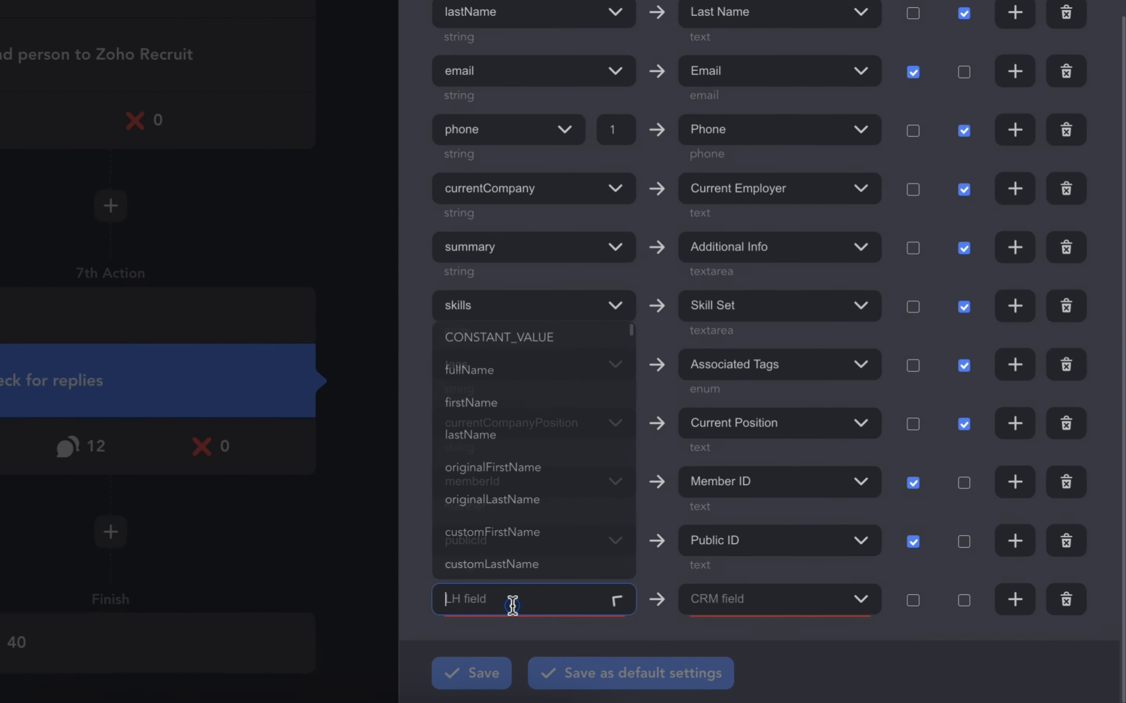
left_click(554, 342)
scroll(608, 563, "down", 1)
left_click(578, 601)
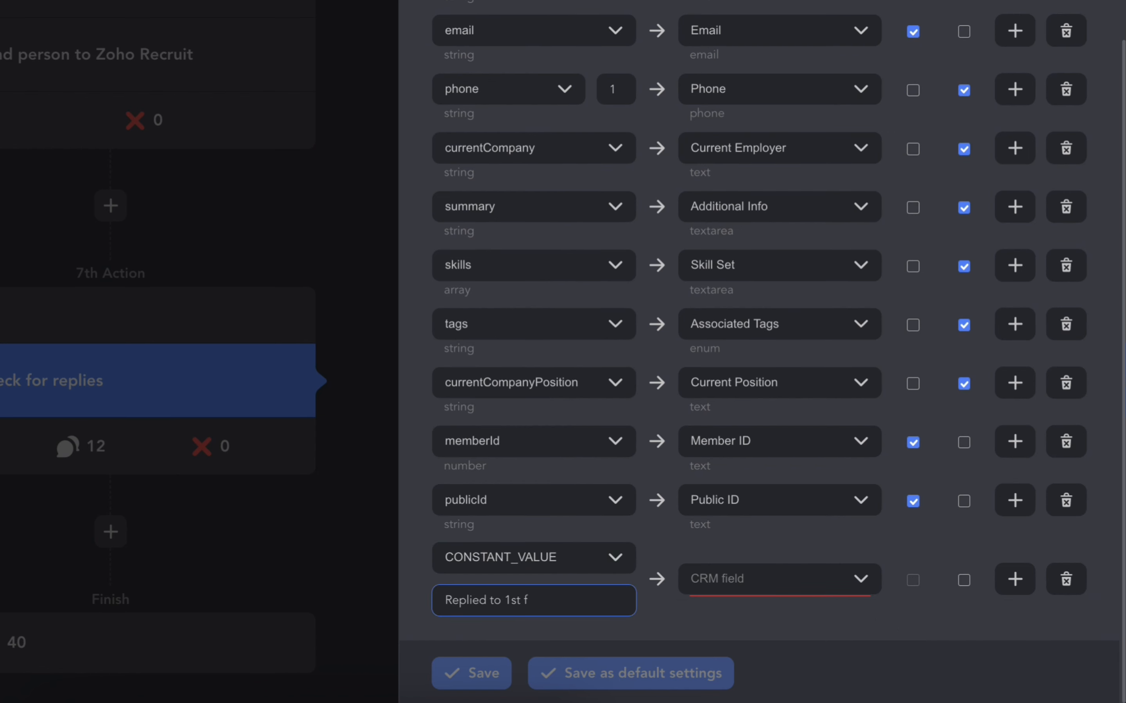
Map the "Replied to 1st follow-up" constant to the LH campaign stage CRM field with overwriting enabled, and save the configuration
left_click(747, 581)
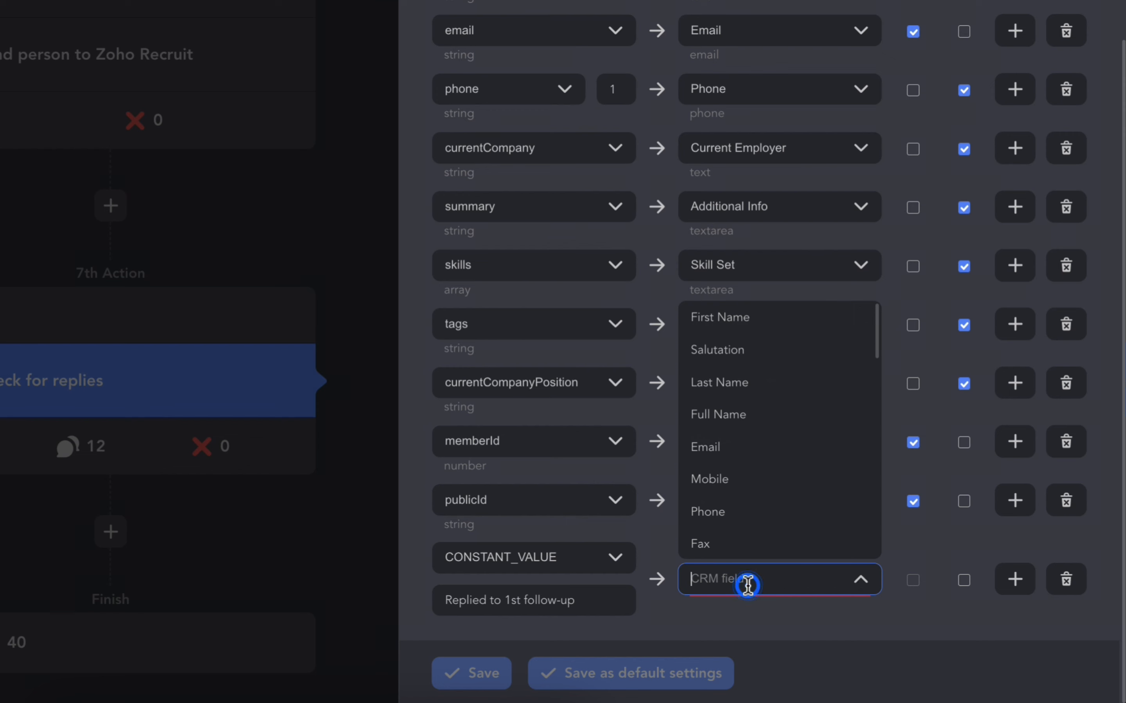
type("lh")
left_click(762, 619)
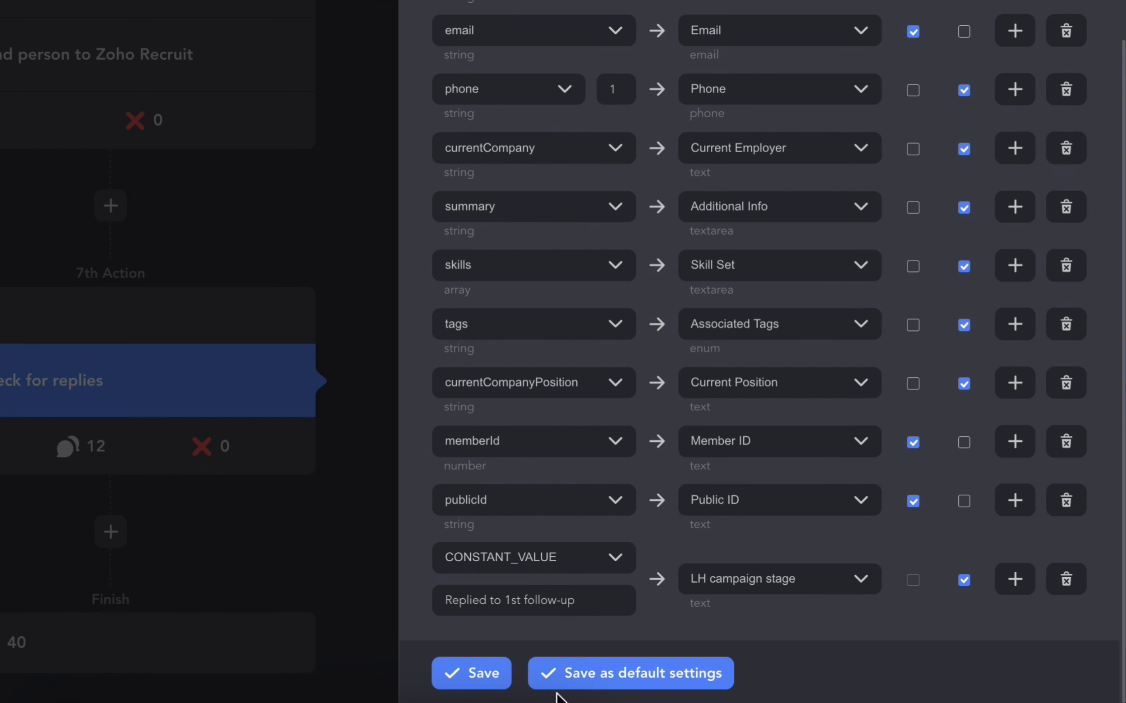
left_click(475, 682)
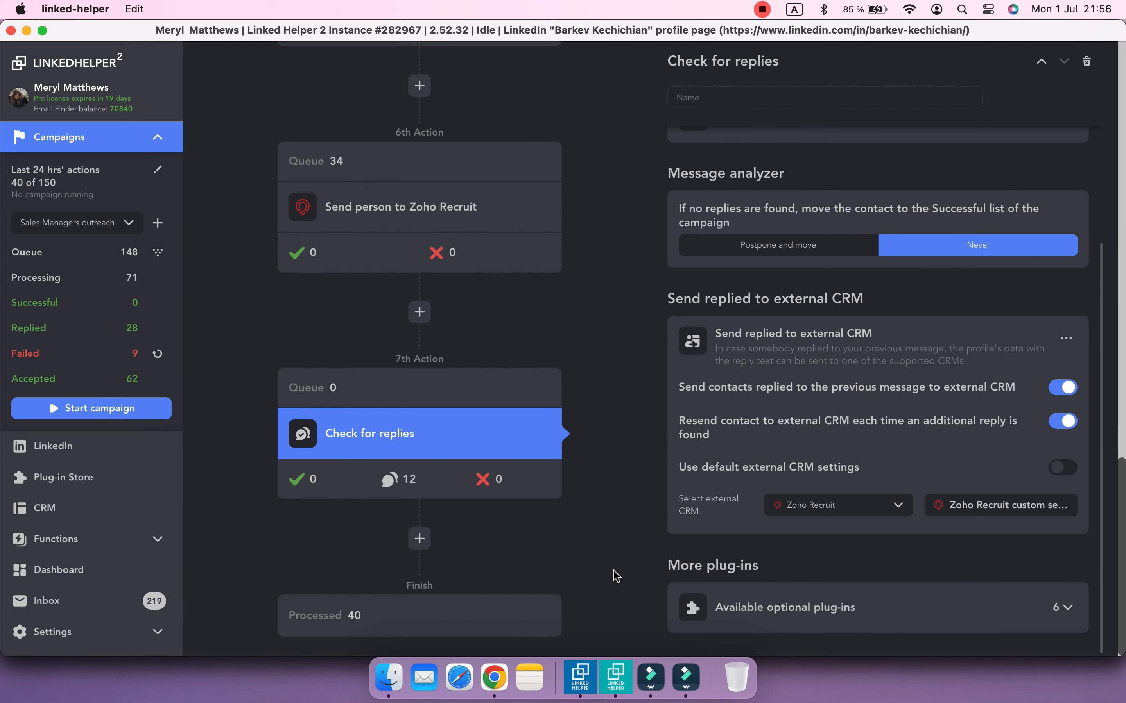
Start the Sales Managers outreach campaign and check the progress of its 2nd action, Send person to Zoho Recruit
scroll(616, 576, "up", 10)
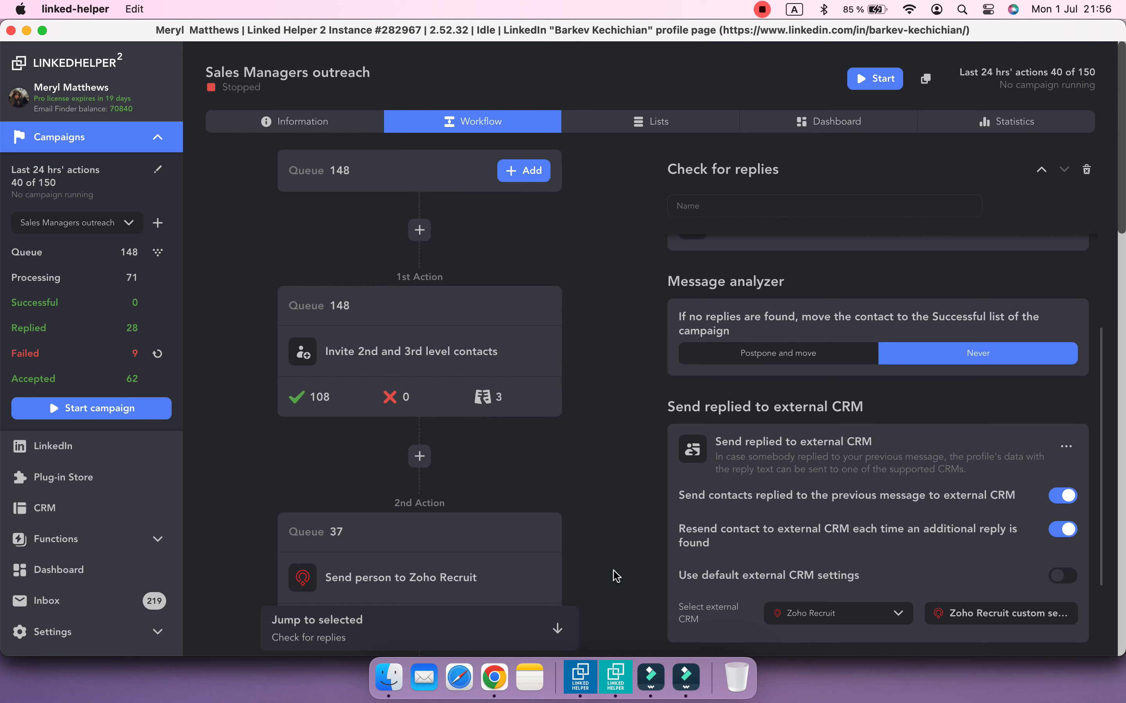
left_click(875, 79)
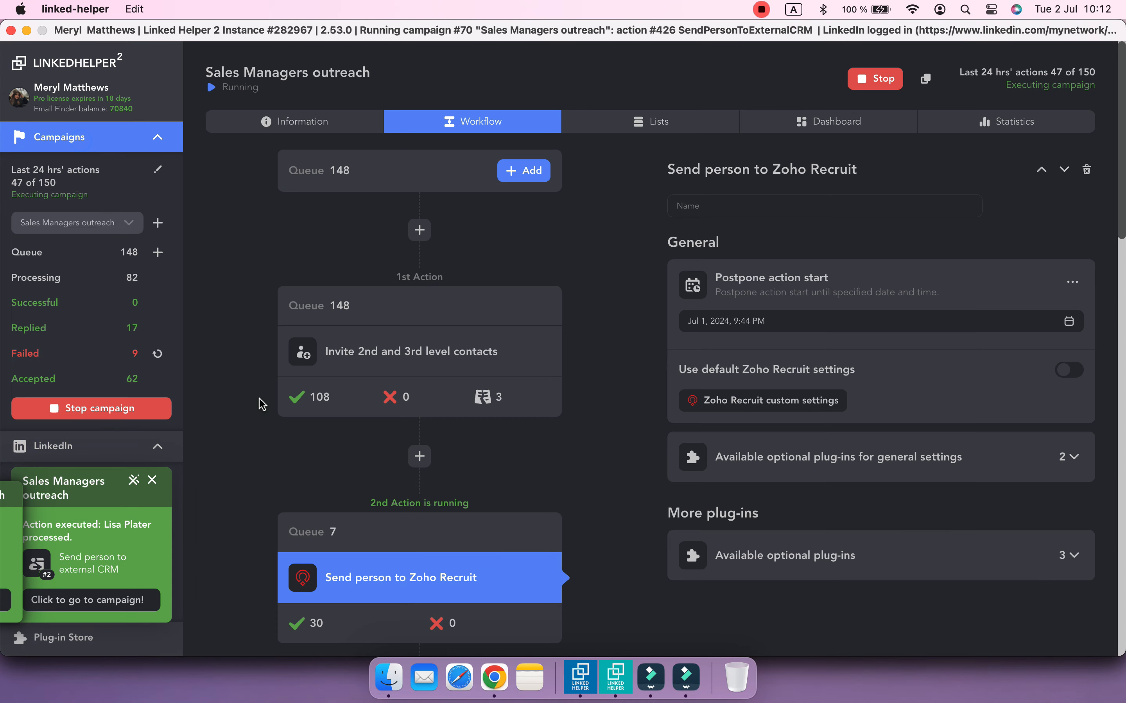
scroll(238, 403, "down", 5)
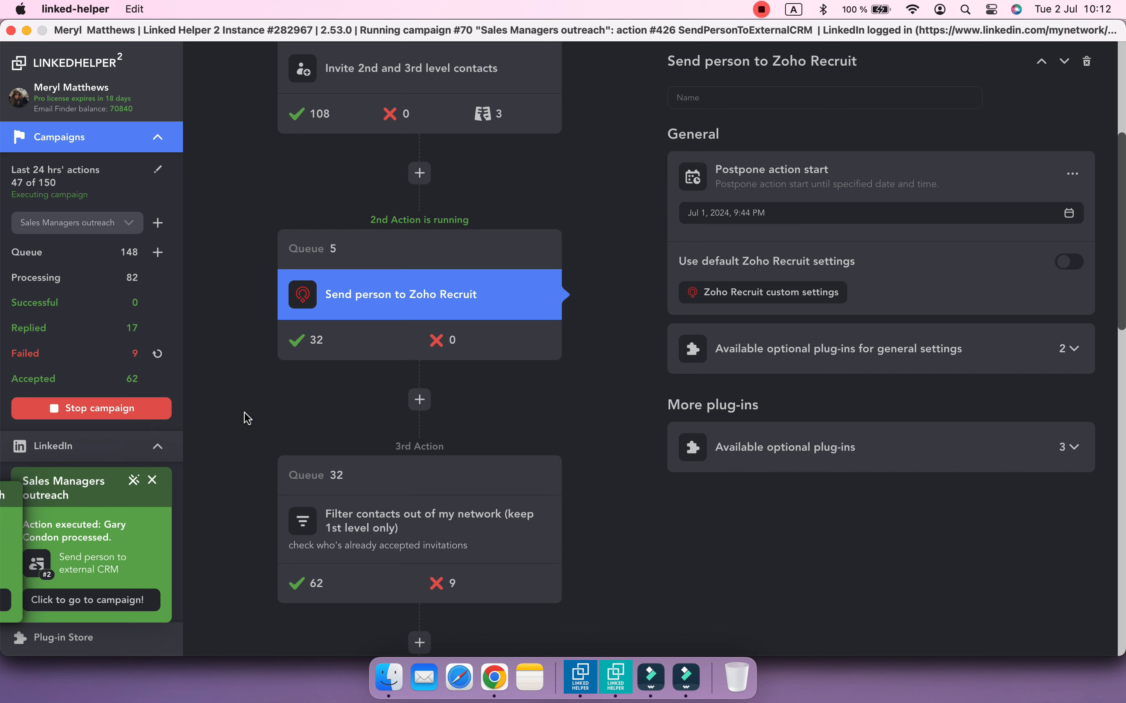
Switch to Zoho Recruit in Chrome, reload the candidates list, and add the Current Employer, Current Position and LH campaign stage columns
left_click(494, 679)
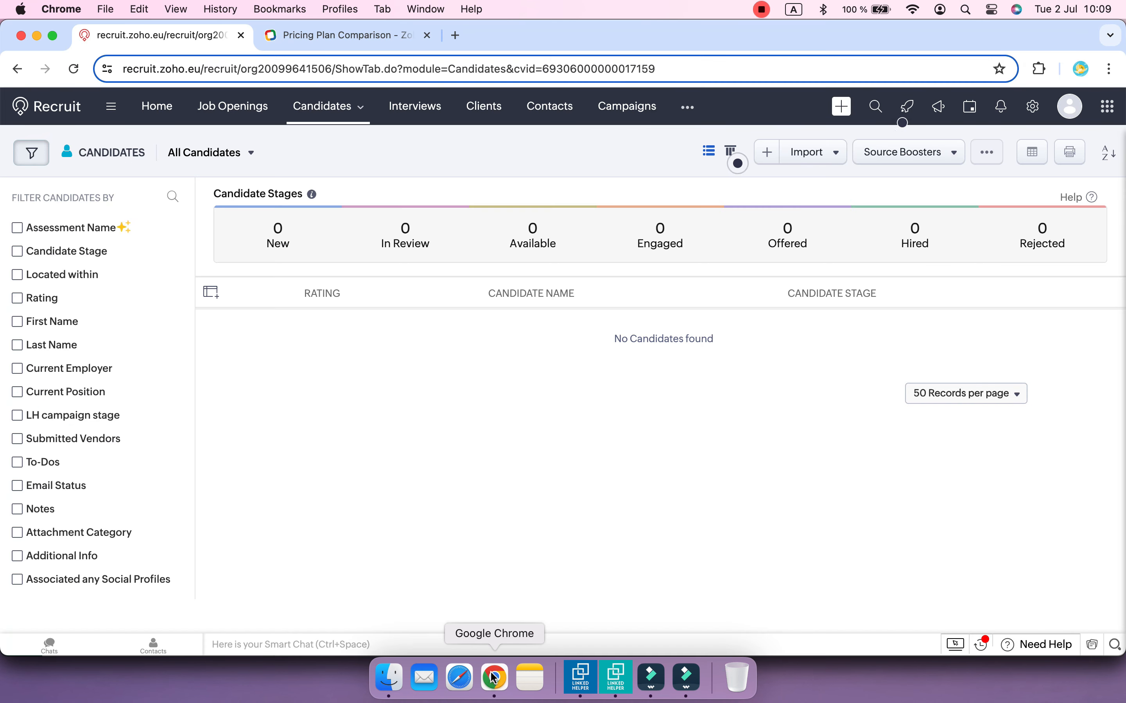
left_click(74, 70)
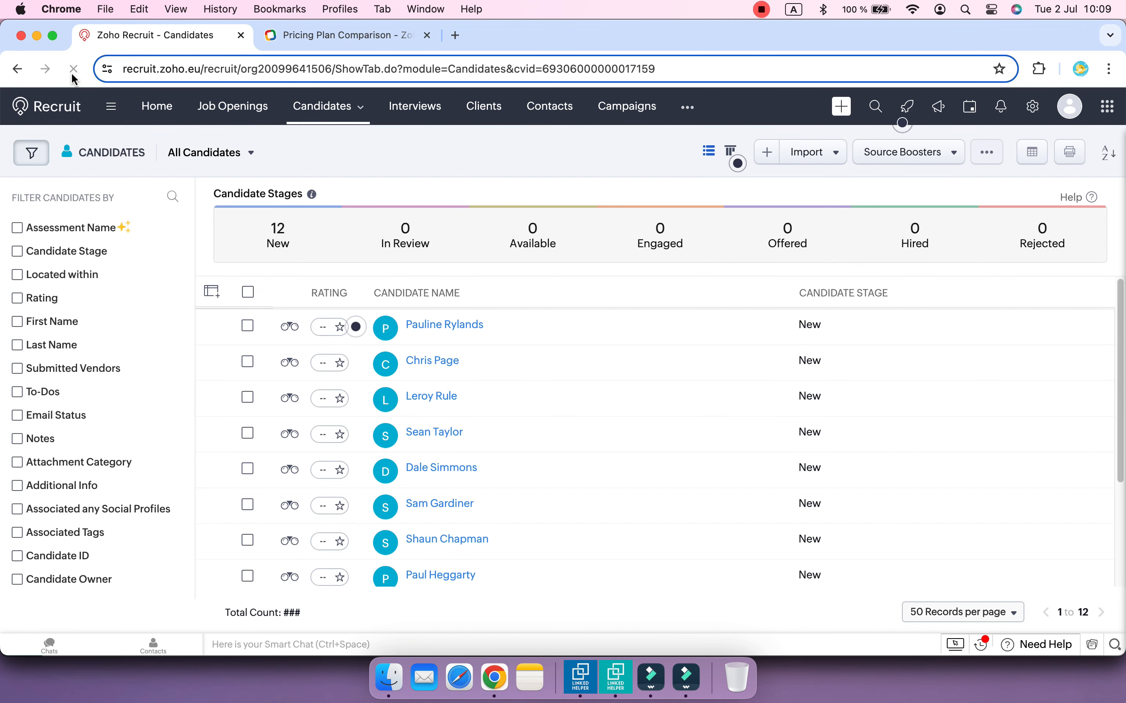
left_click(217, 304)
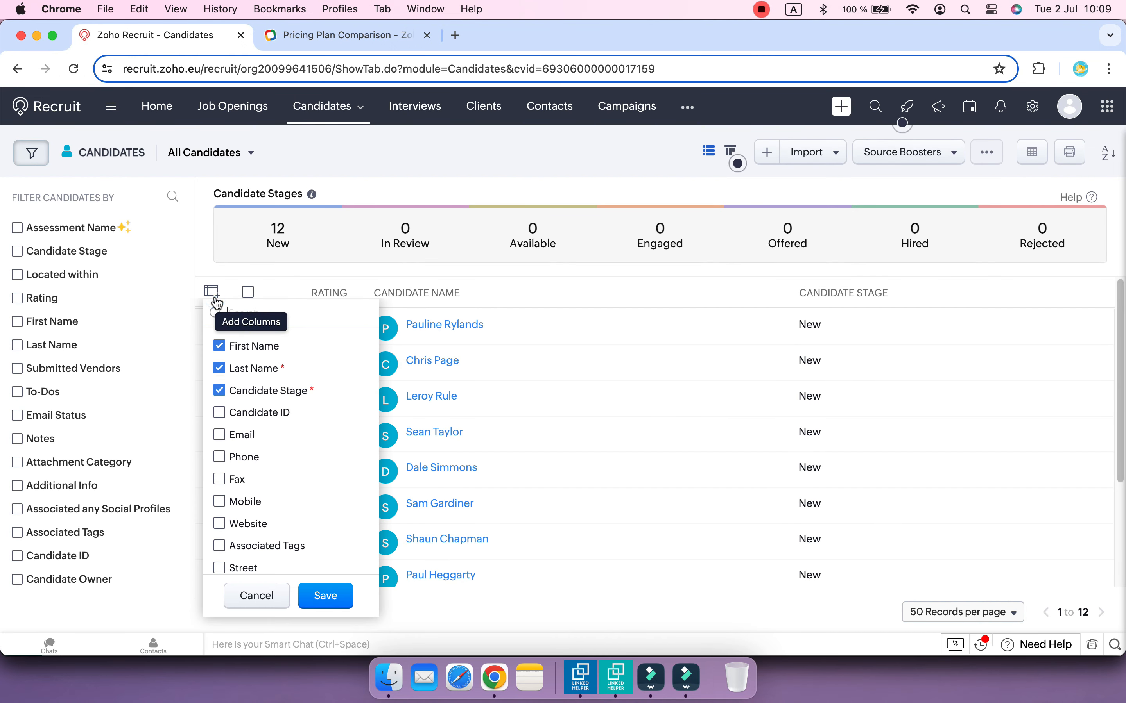
scroll(302, 483, "down", 6)
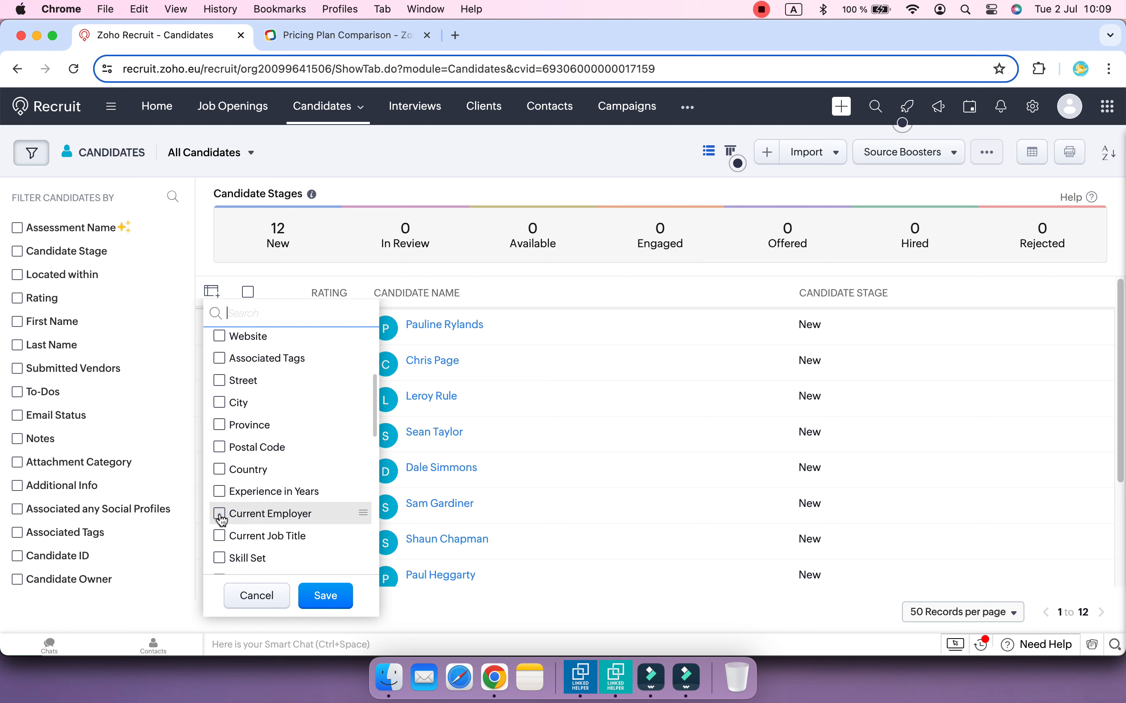
scroll(322, 498, "down", 10)
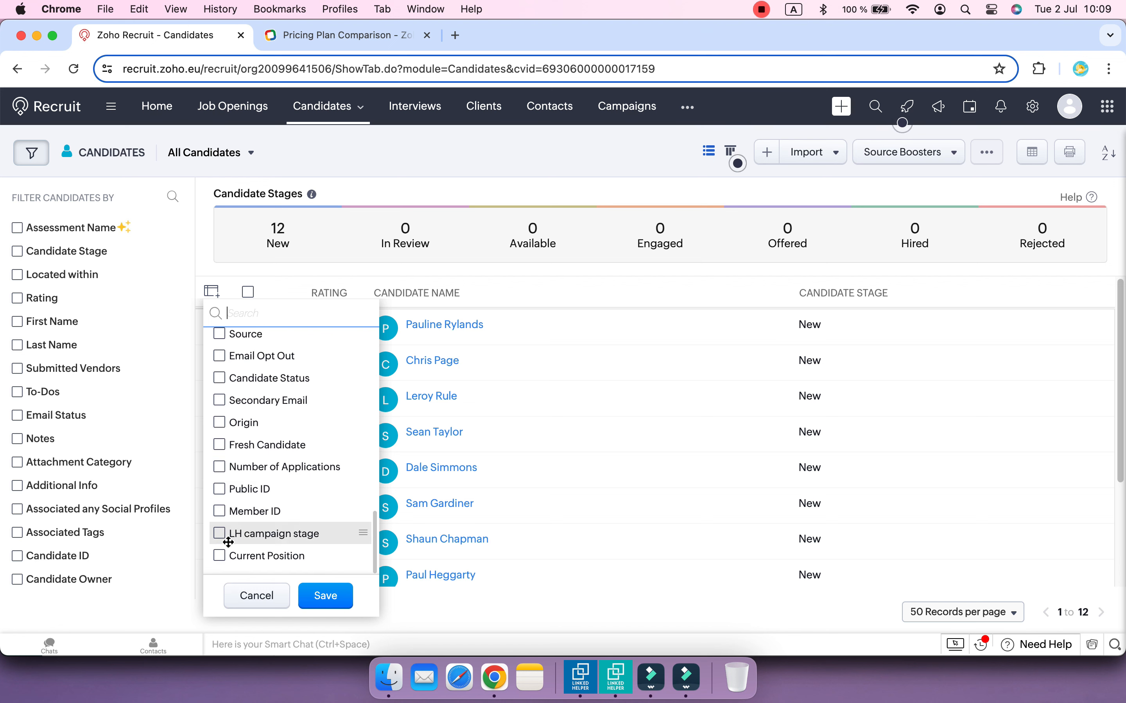
left_click(218, 557)
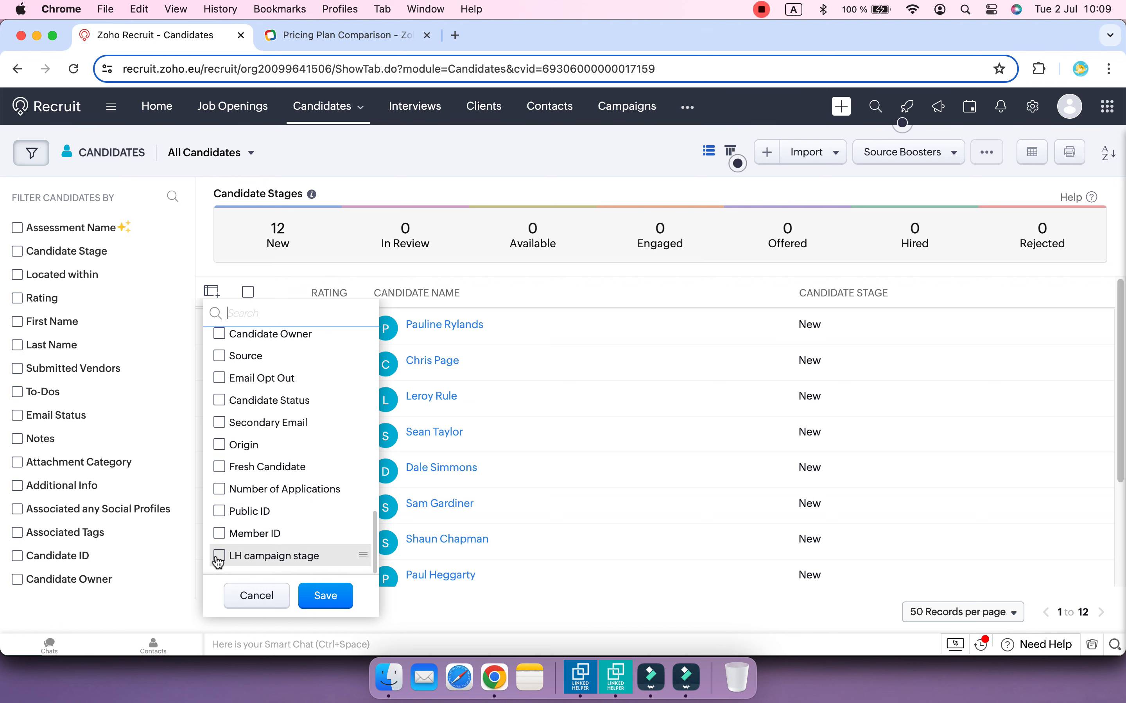
left_click(218, 559)
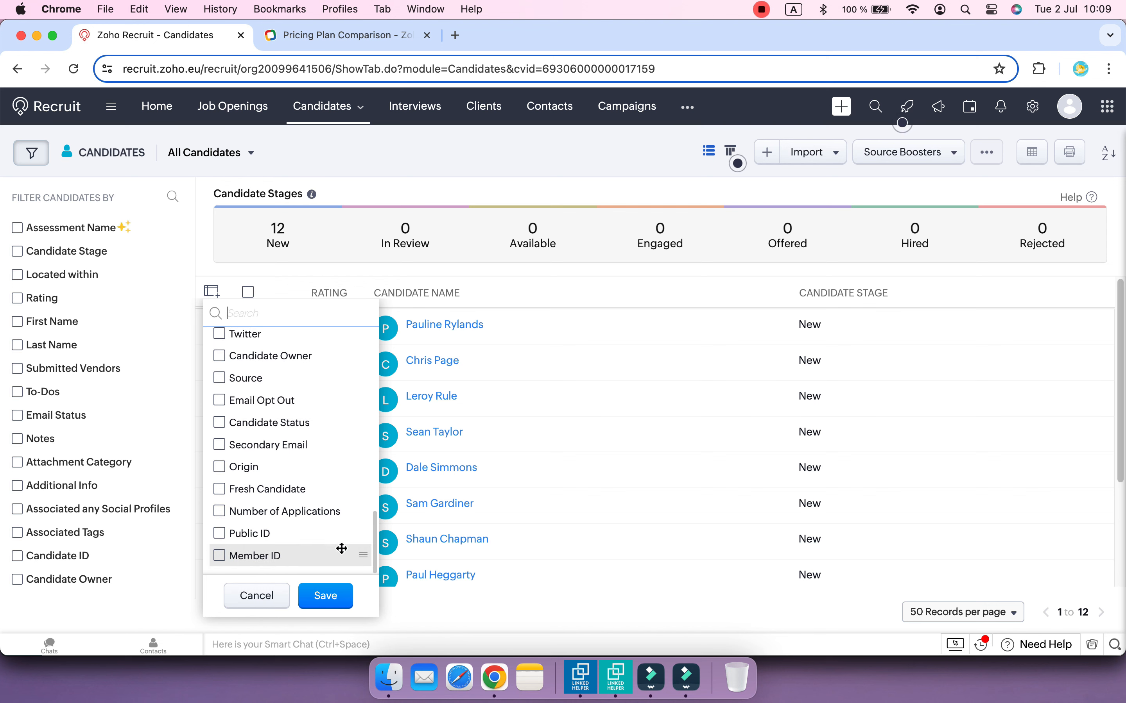
left_click(331, 596)
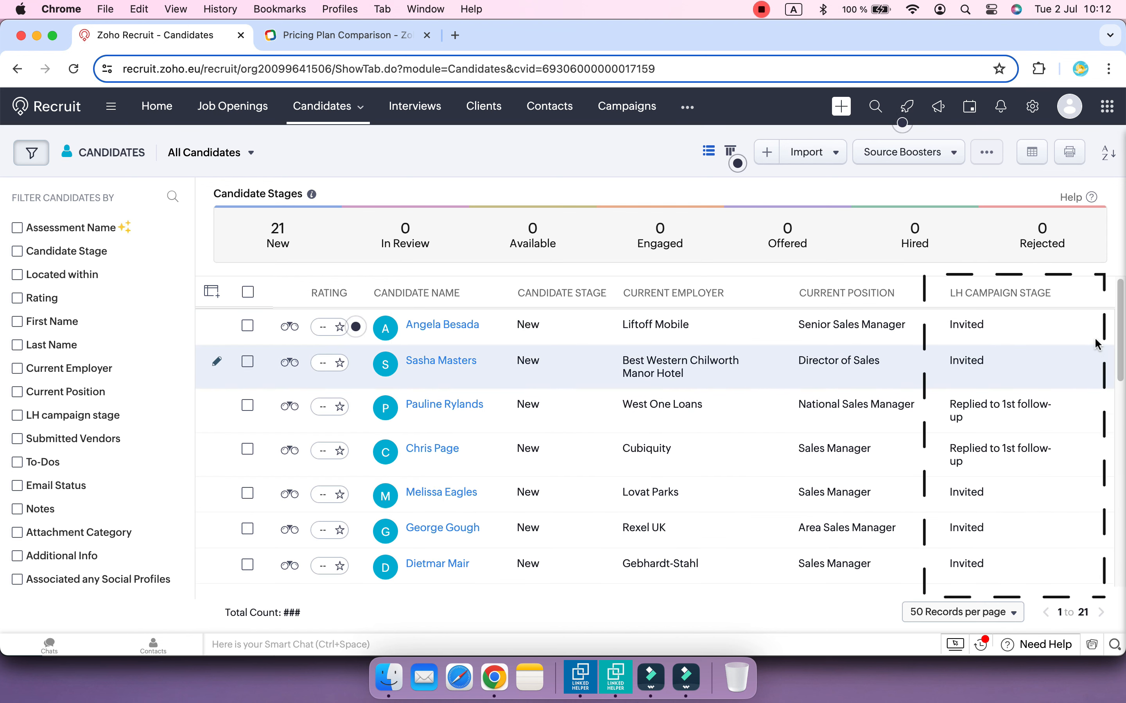
Review the LH campaign stage values through the end of the candidates list and switch back to Linked Helper
scroll(1086, 393, "down", 5)
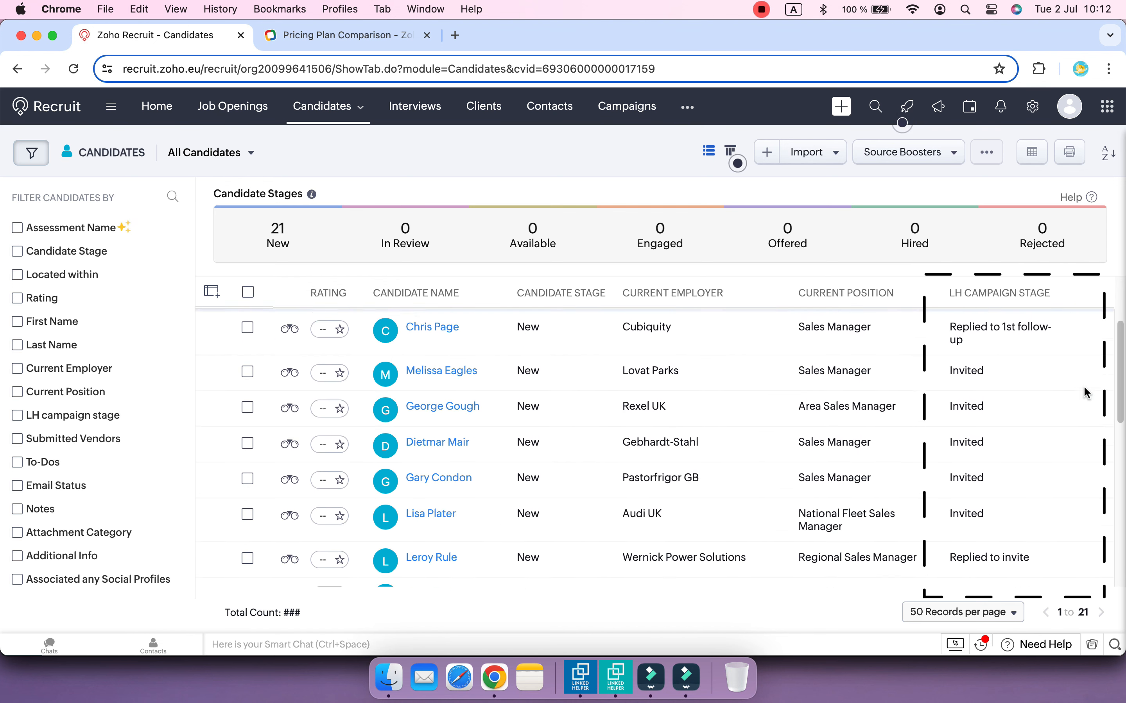
scroll(1087, 393, "down", 8)
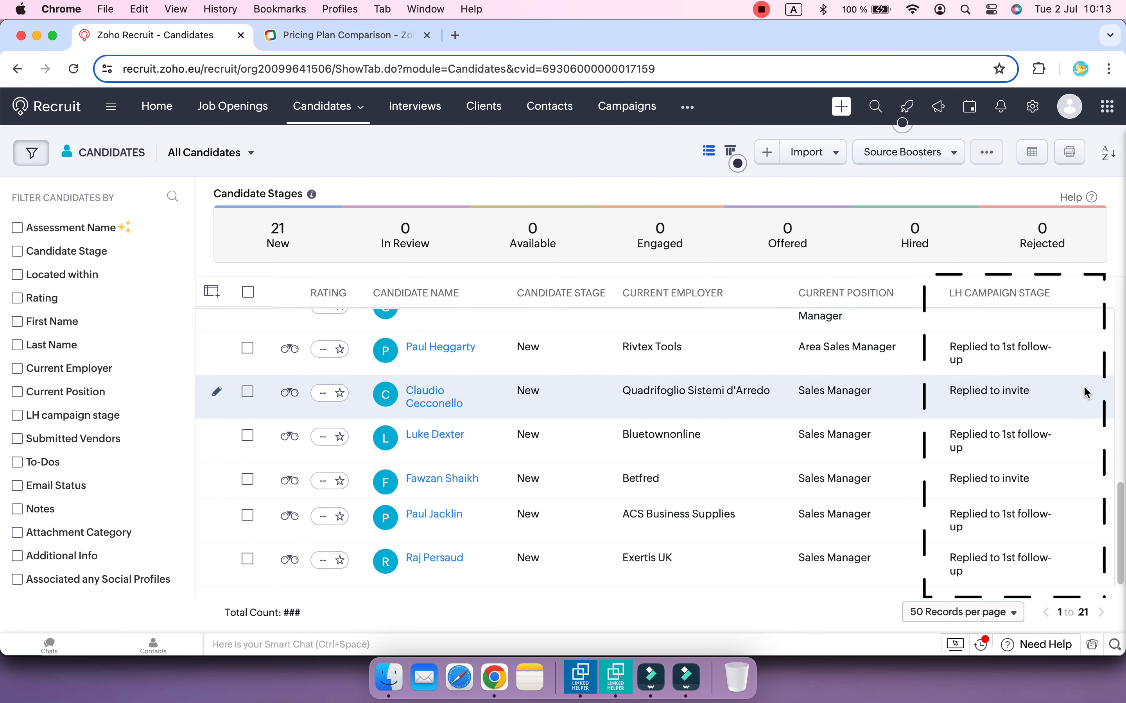
left_click(625, 663)
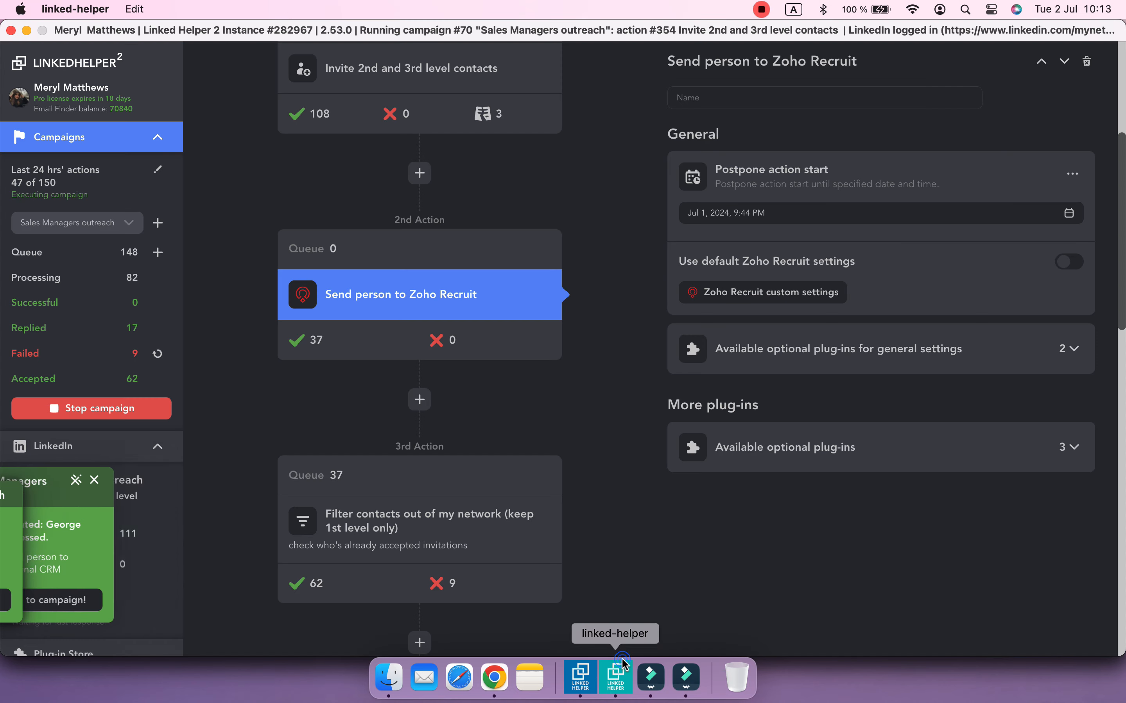
Return all replied profiles of the 5th action, Message to 1st connections, to its queue for retry and go back to the campaign workflow
scroll(617, 397, "down", 3)
scroll(618, 397, "down", 10)
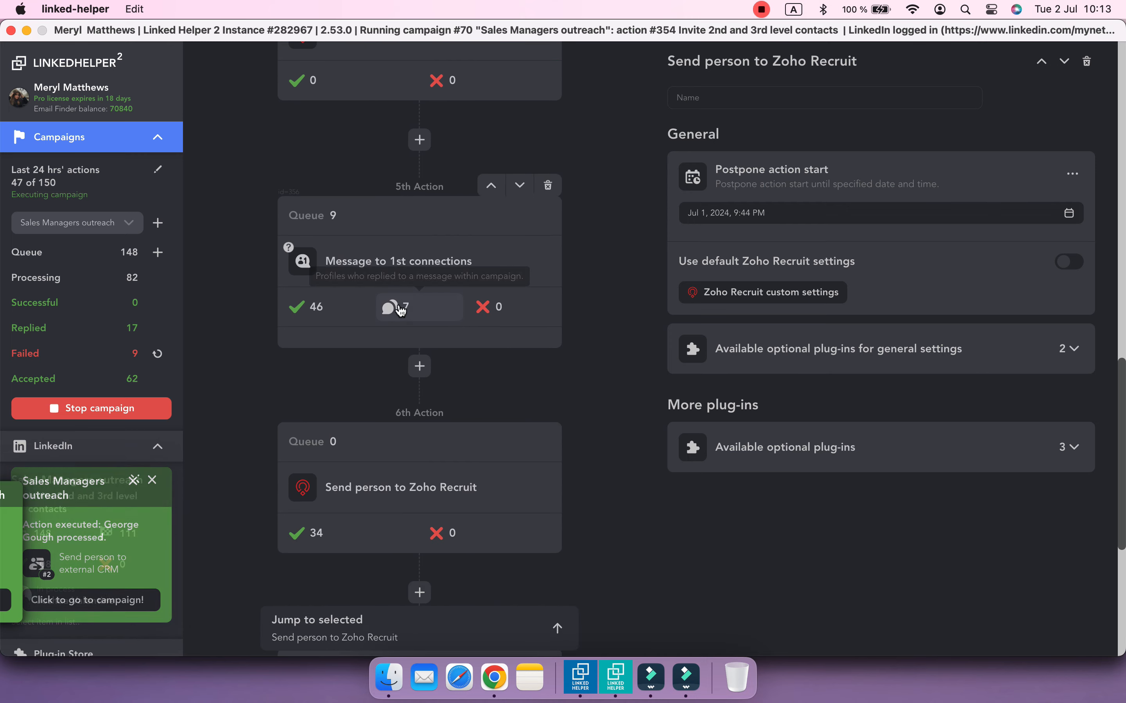
left_click(393, 307)
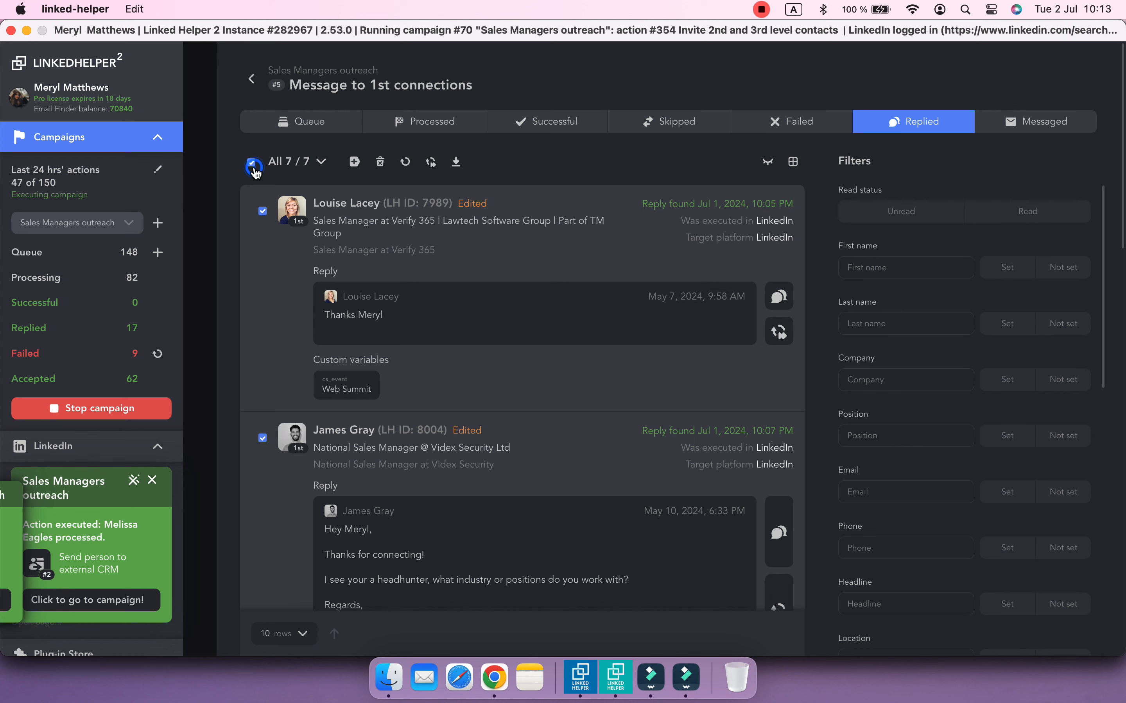
left_click(401, 157)
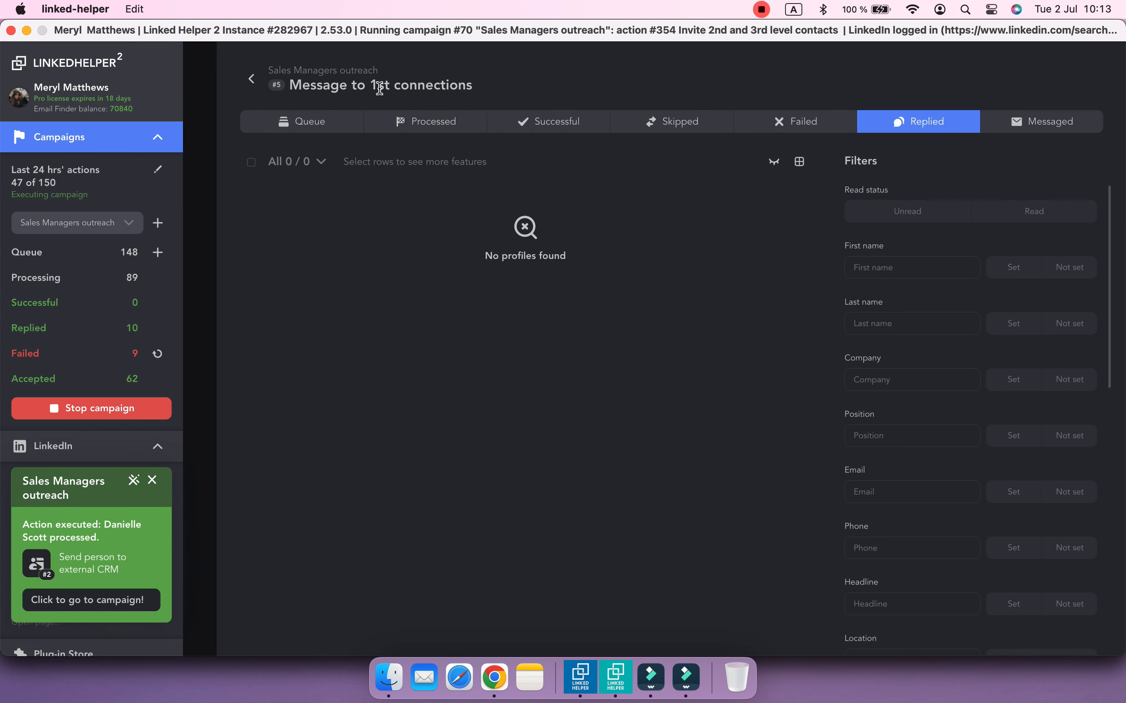
left_click(254, 80)
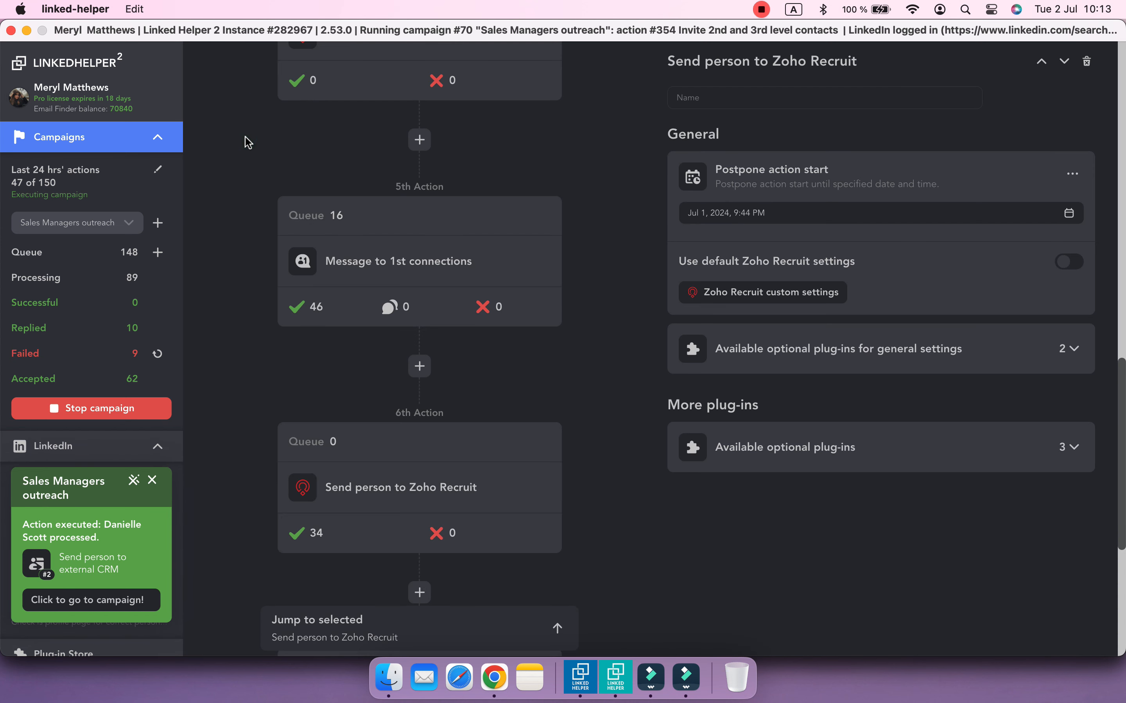
Return all replied profiles of the 7th action, Check for replies, to its queue for reprocessing and leave the replied list
scroll(243, 350, "down", 6)
left_click(360, 362)
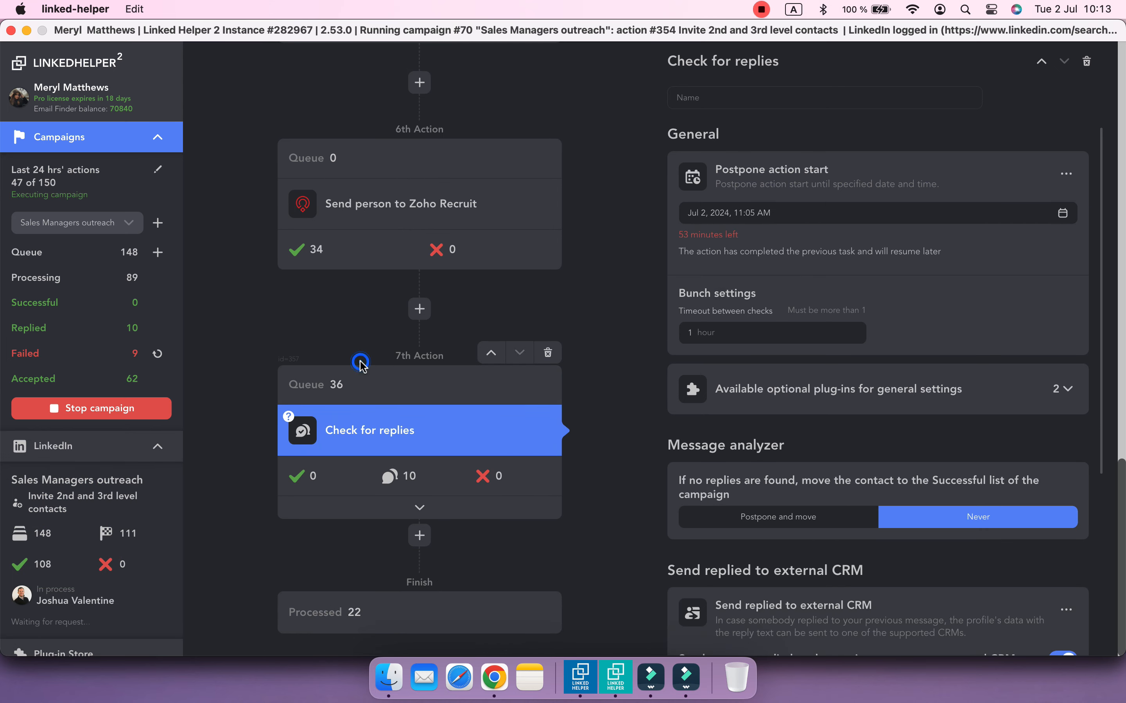
left_click(400, 475)
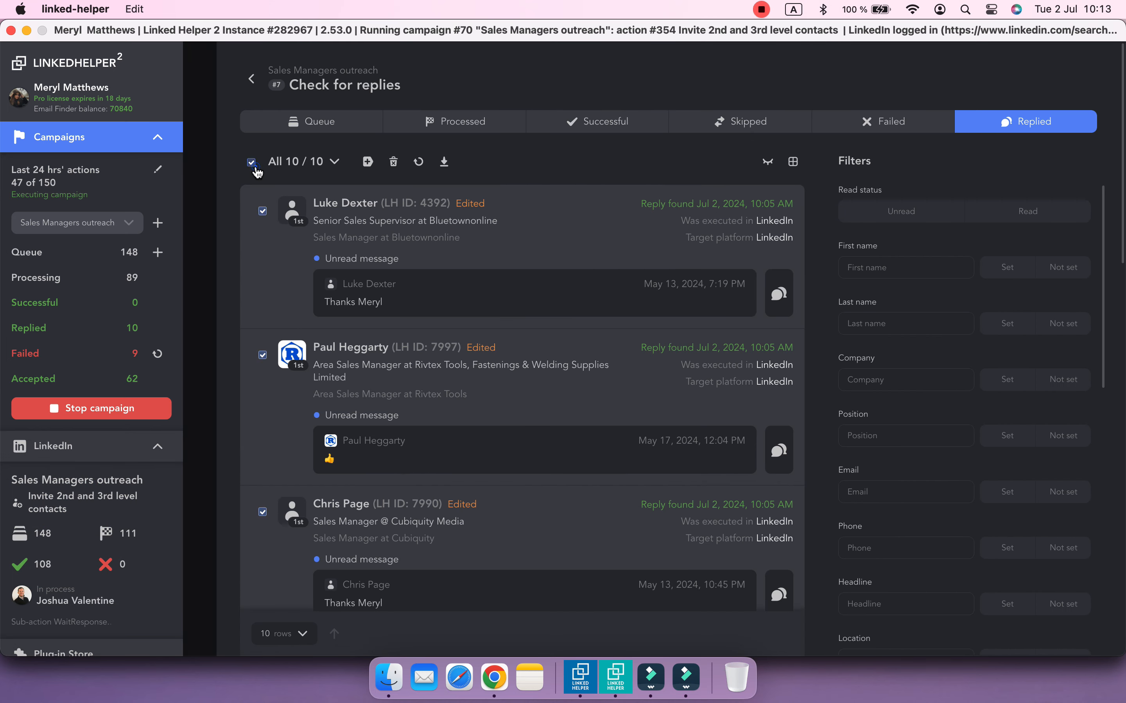
left_click(419, 163)
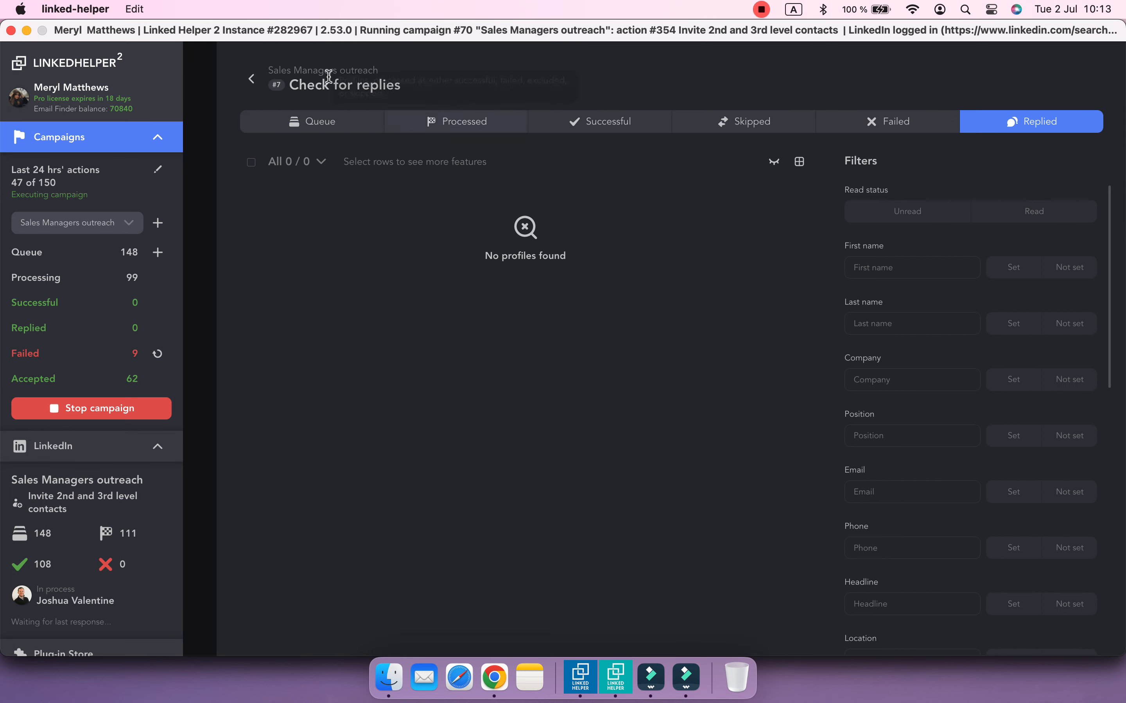
left_click(251, 79)
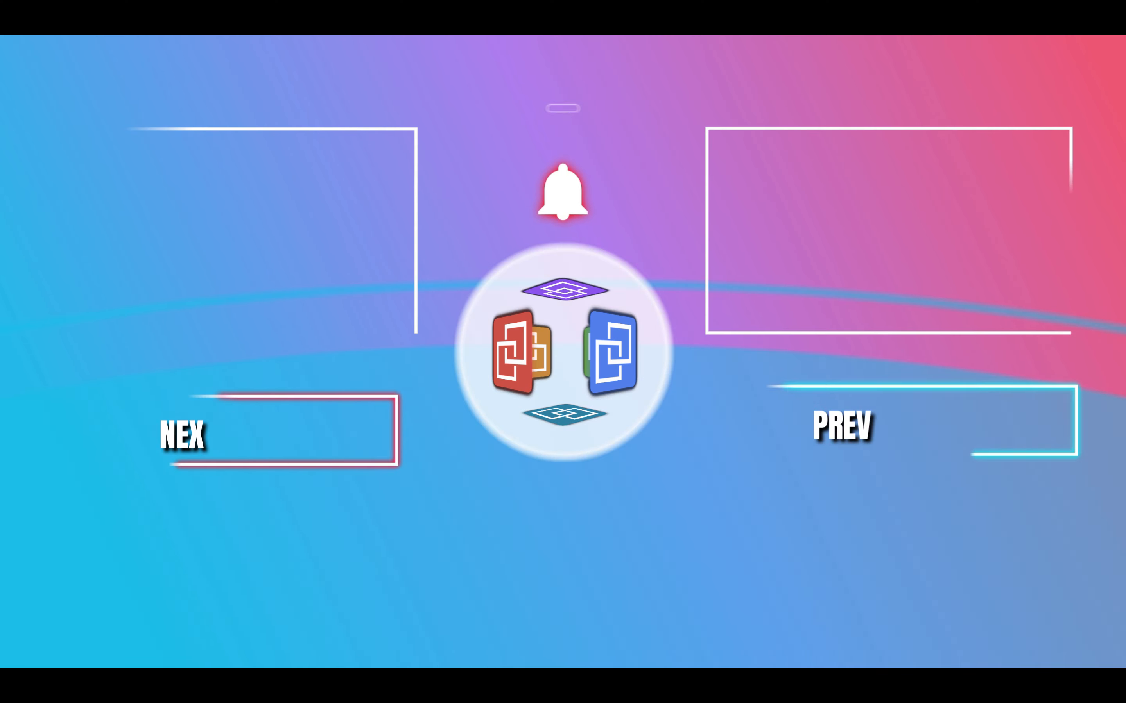